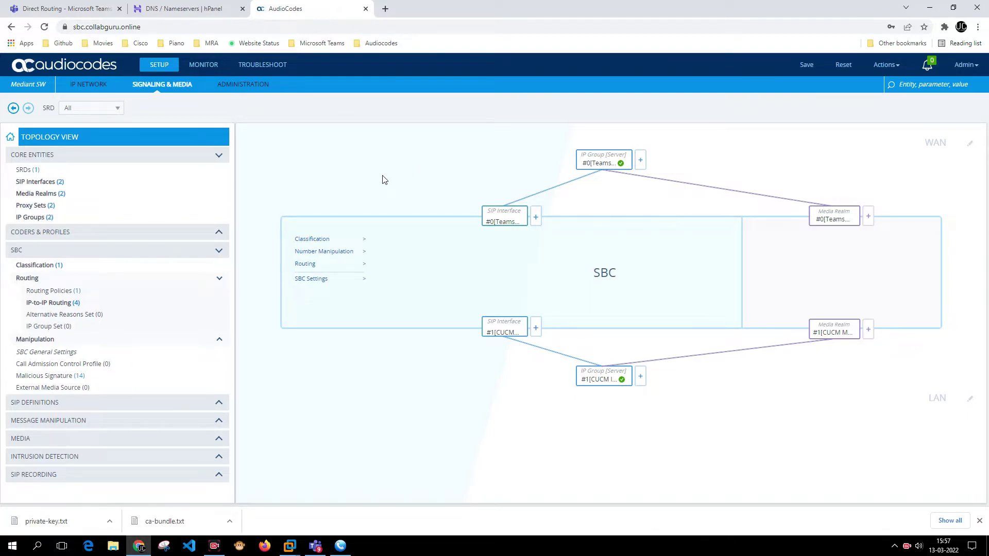
Inspect the R3-issued certificate for sbc.collabguru.online, then go to the TLS Contexts list.
{"action": "left_click", "coordinate": [88, 85]}
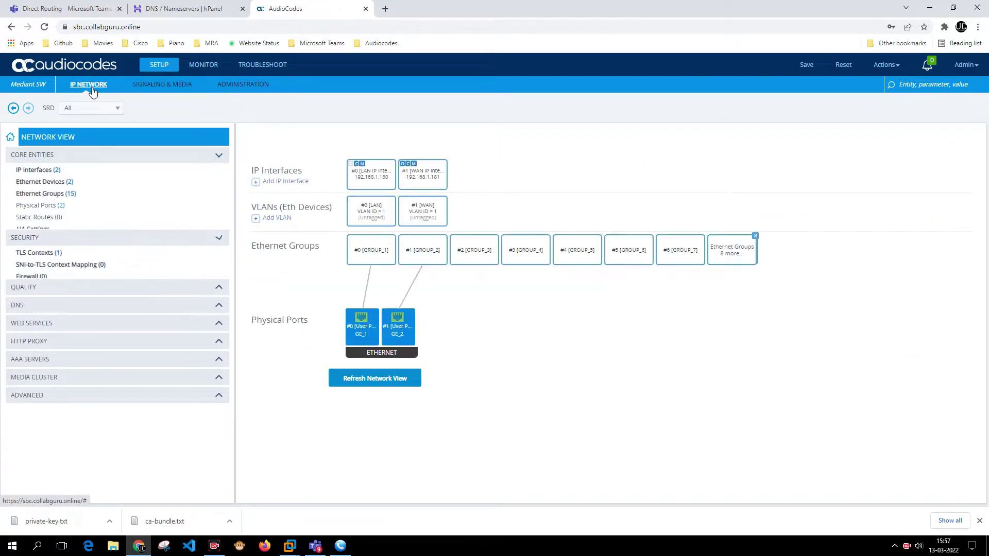
{"action": "left_click", "coordinate": [65, 28]}
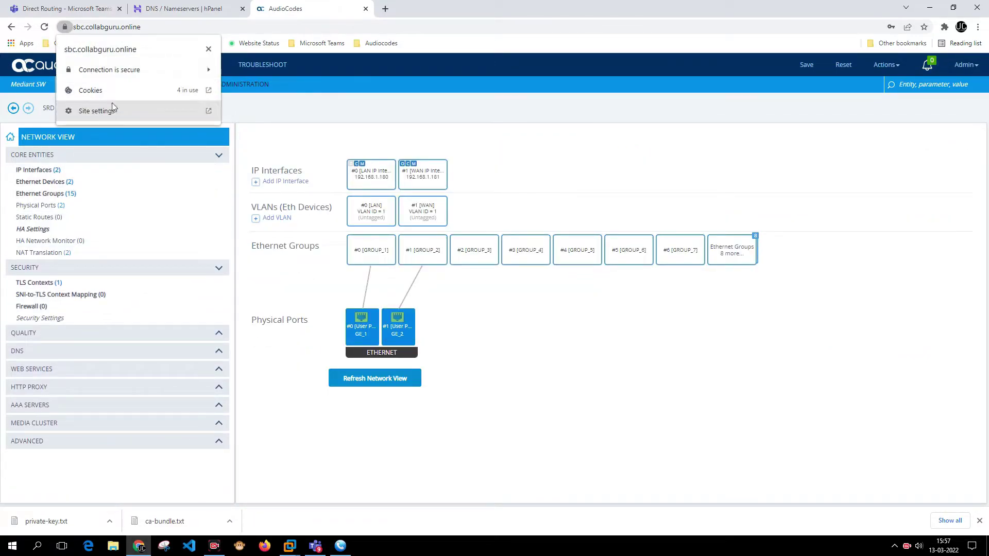
{"action": "left_click", "coordinate": [135, 72]}
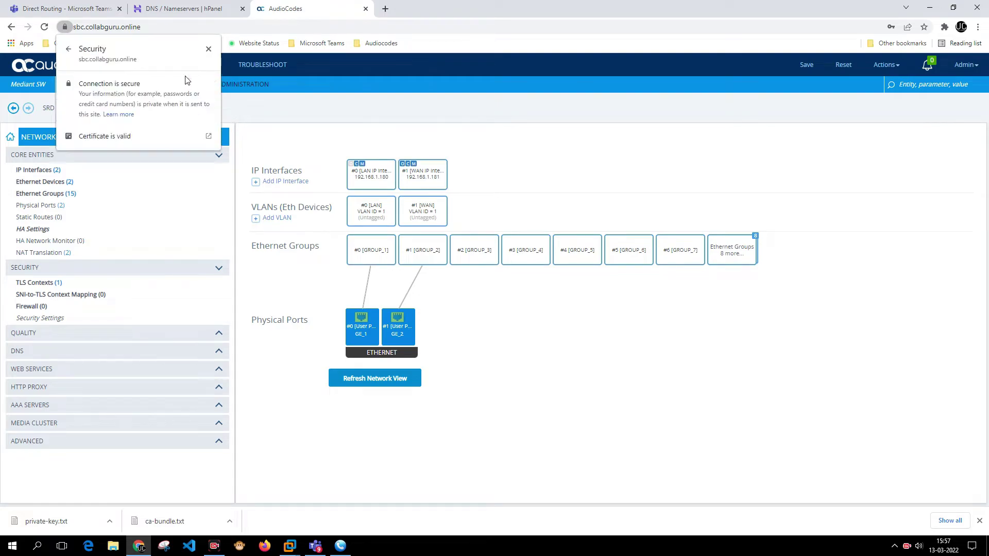
{"action": "left_click", "coordinate": [156, 134]}
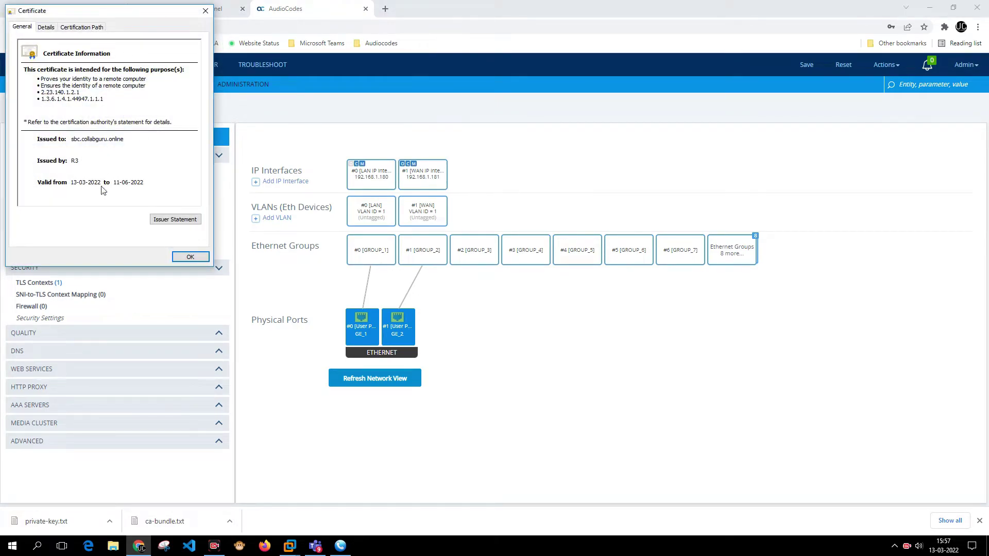
{"action": "left_click", "coordinate": [190, 257]}
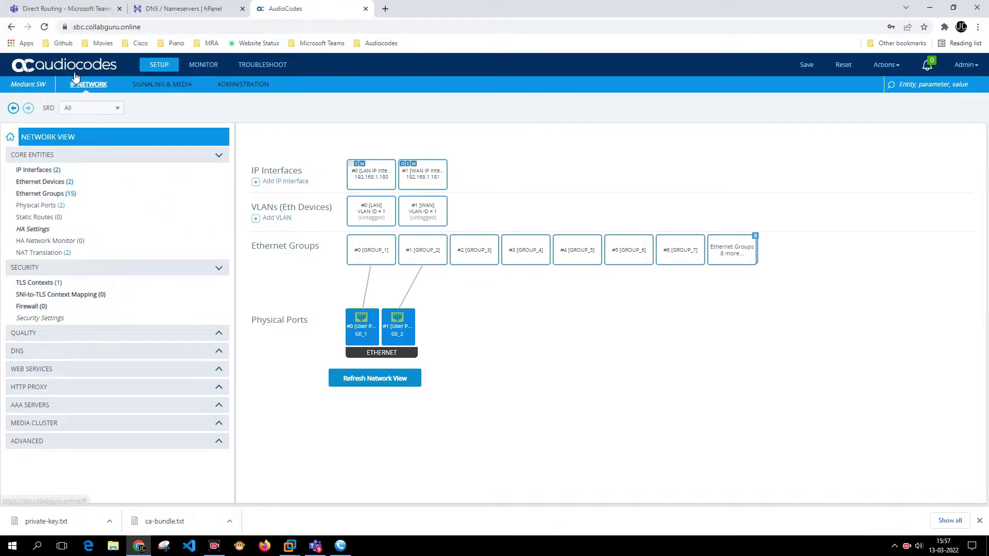
{"action": "left_click", "coordinate": [41, 283]}
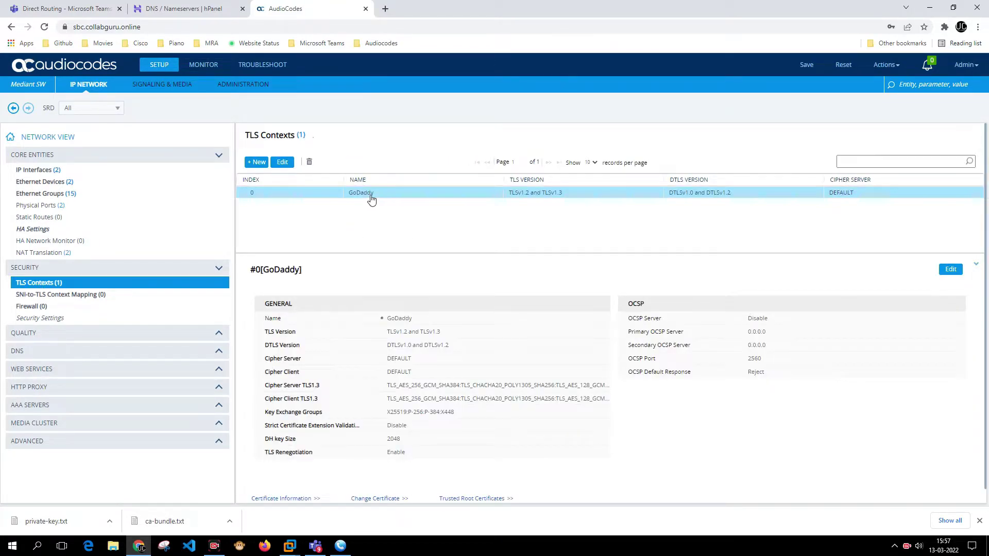
Generate a self-signed certificate for GoDaddy TLS Context 0, confirming the overwrite.
{"action": "double_click", "coordinate": [371, 199]}
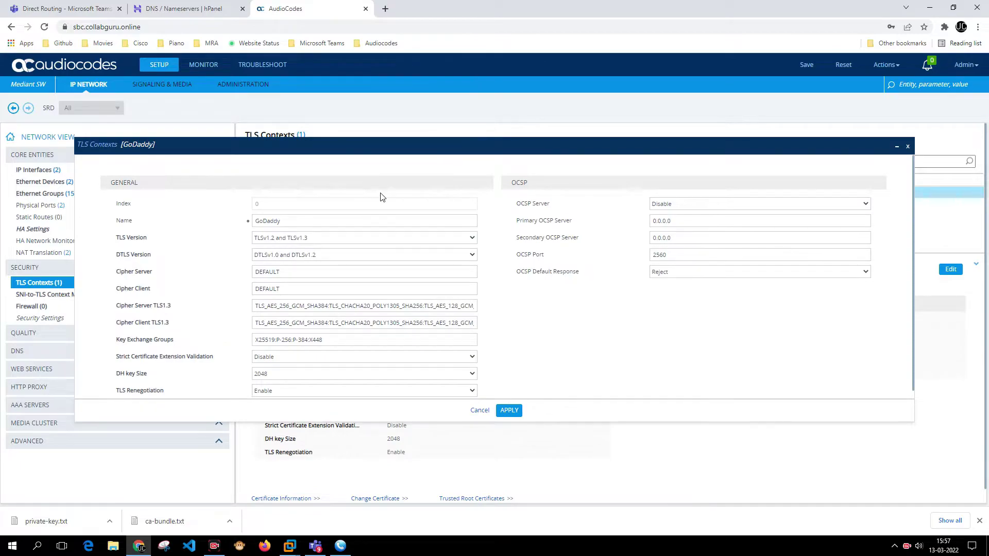
{"action": "left_click", "coordinate": [468, 409]}
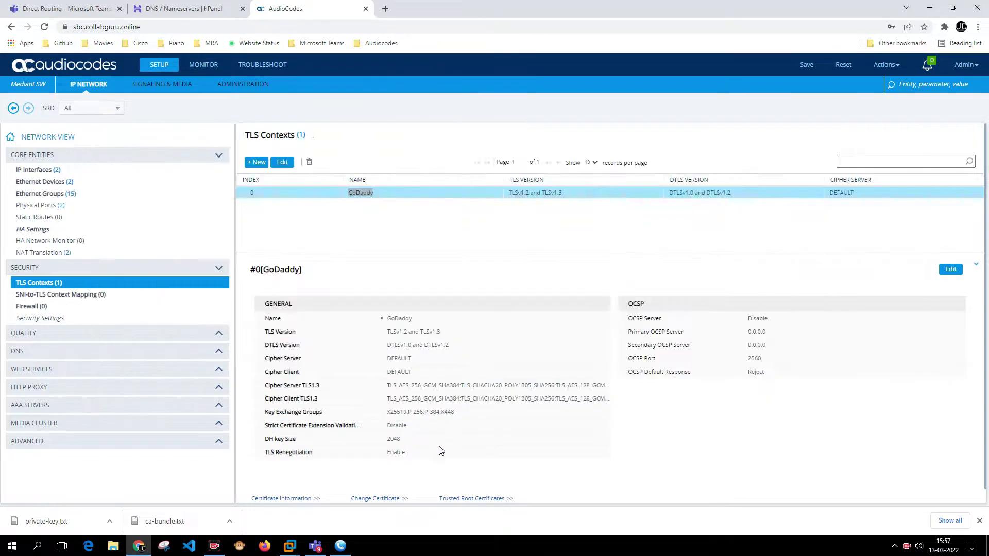
{"action": "left_click", "coordinate": [387, 499]}
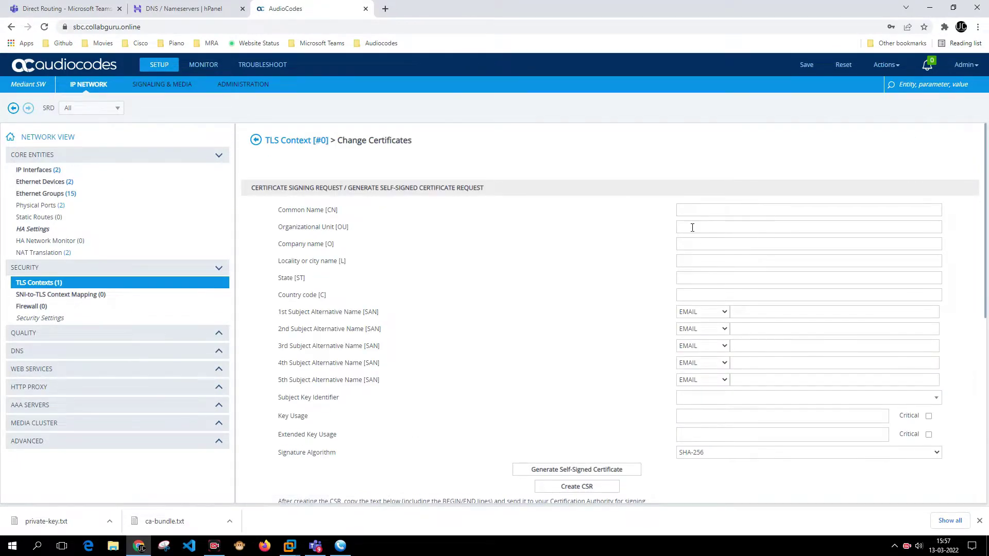
{"action": "scroll", "coordinate": [615, 309], "scroll_direction": "down", "scroll_amount": 2}
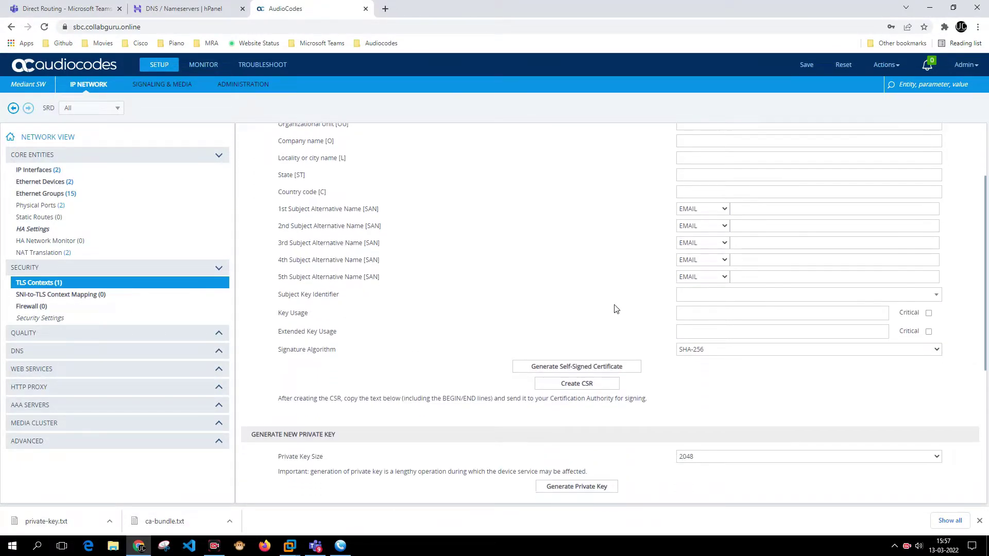
{"action": "left_click", "coordinate": [587, 368]}
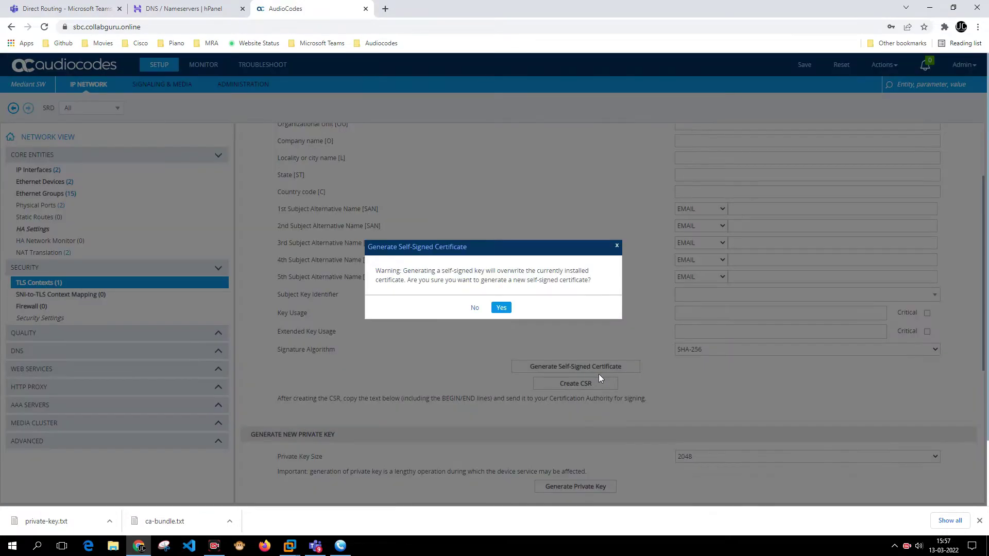
{"action": "left_click", "coordinate": [507, 312]}
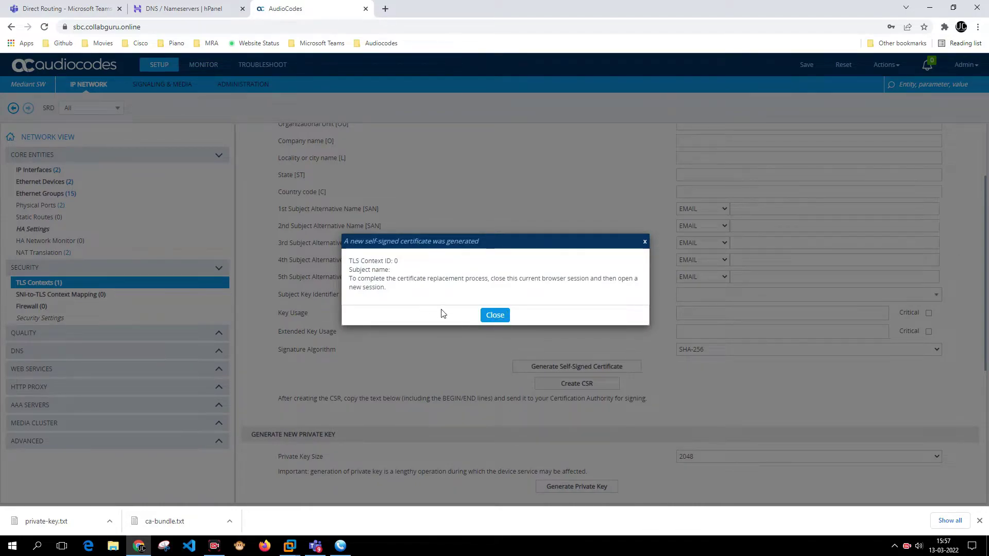
Save the device configuration with the new self-signed certificate and reload the page.
{"action": "left_click", "coordinate": [482, 314]}
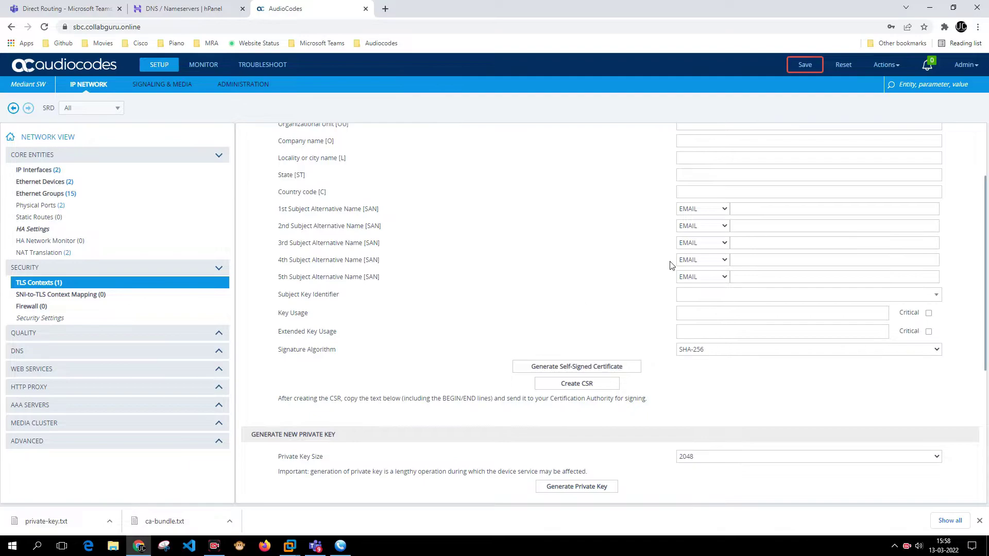
{"action": "left_click", "coordinate": [804, 65]}
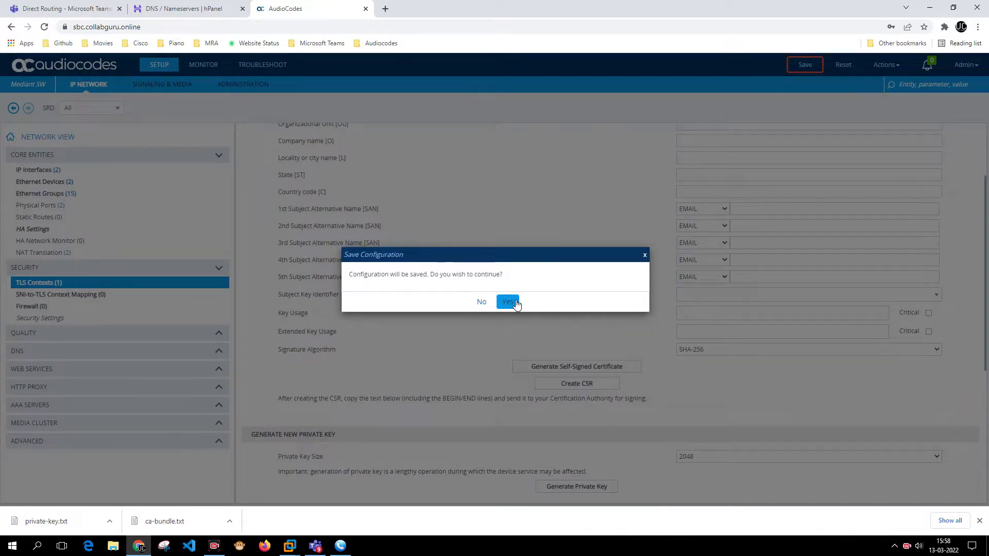
{"action": "left_click", "coordinate": [508, 301]}
{"action": "key", "text": "F5"}
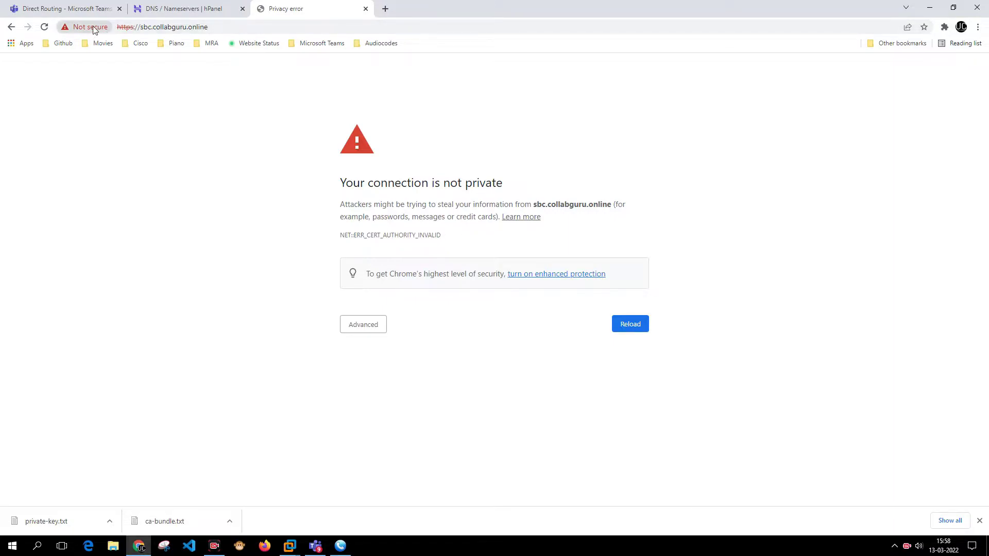
Retry sbc.collabguru.online, which still shows the certificate warning.
{"action": "left_click", "coordinate": [346, 328]}
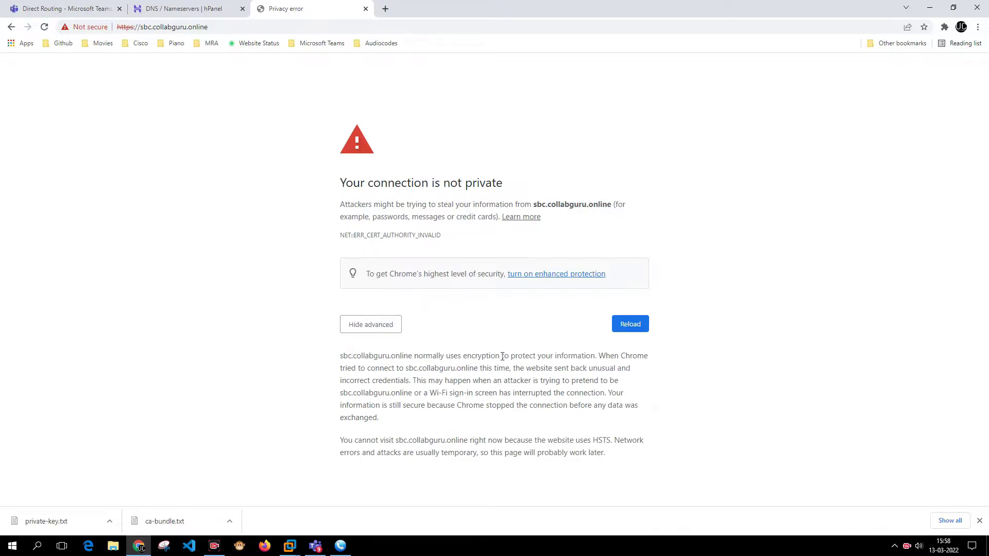
{"action": "left_click", "coordinate": [351, 29]}
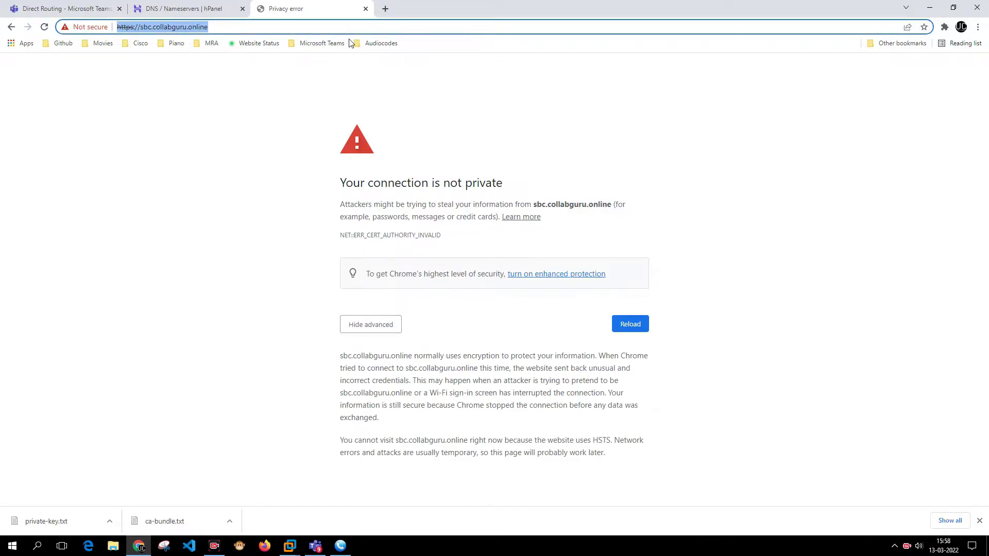
{"action": "key", "text": "Return"}
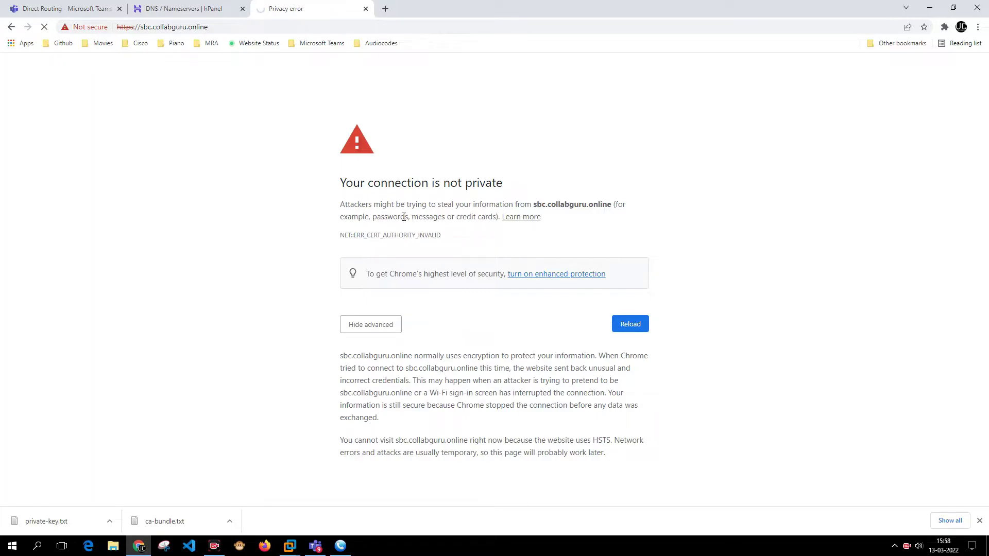
{"action": "left_click", "coordinate": [383, 327]}
{"action": "left_click", "coordinate": [385, 9]}
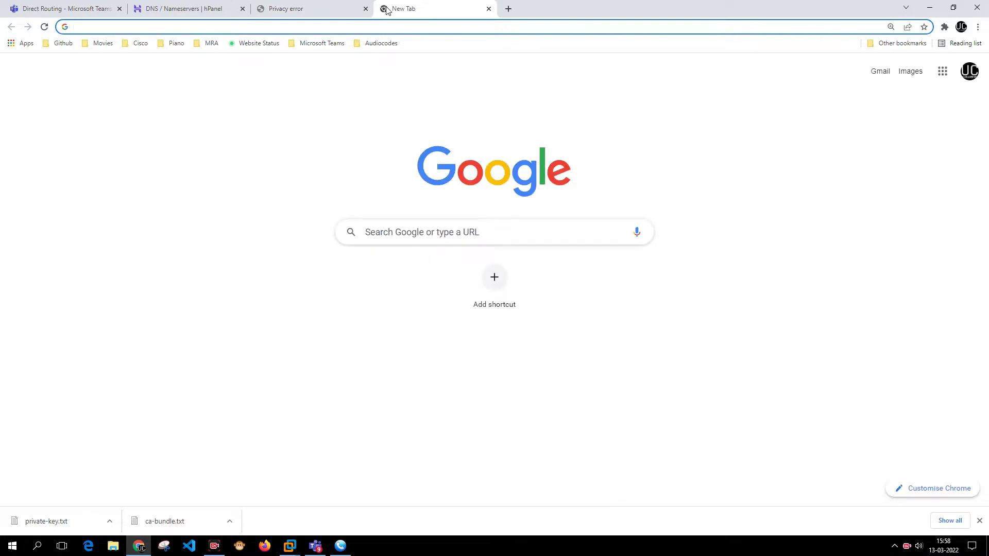
{"action": "type", "text": "192.168.1.1"}
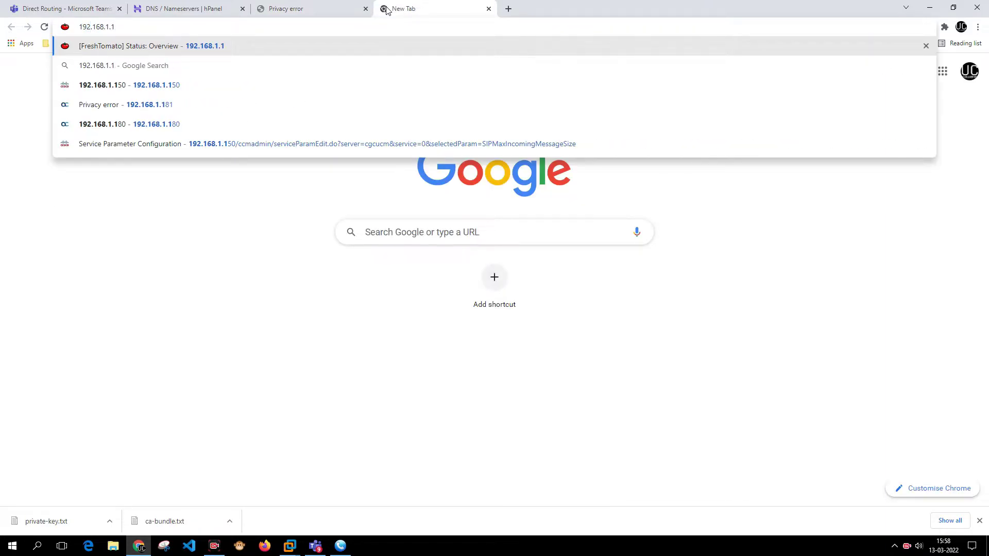
{"action": "type", "text": "81"}
{"action": "key", "text": "Return"}
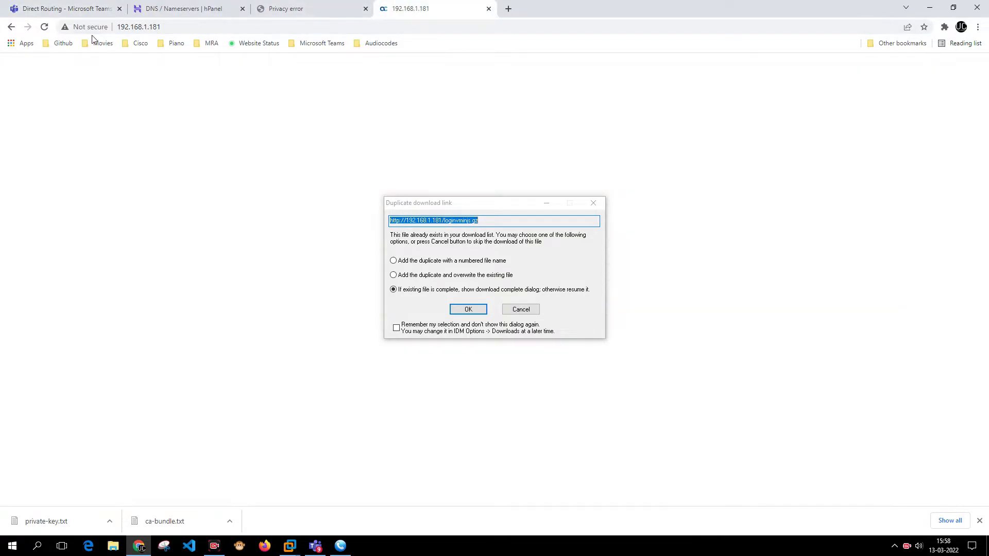
{"action": "left_click", "coordinate": [208, 27]}
{"action": "key", "text": "Home"}
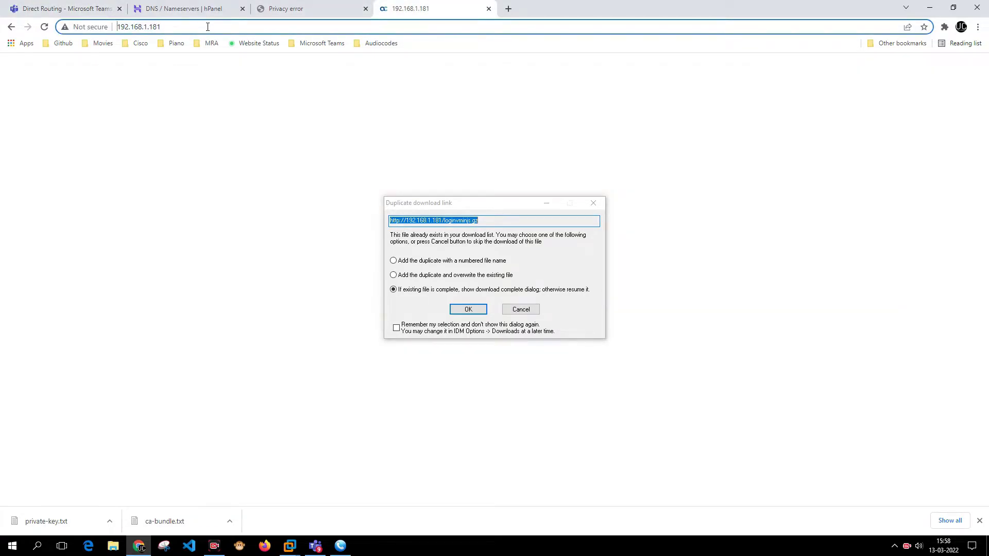
{"action": "type", "text": "htttps"}
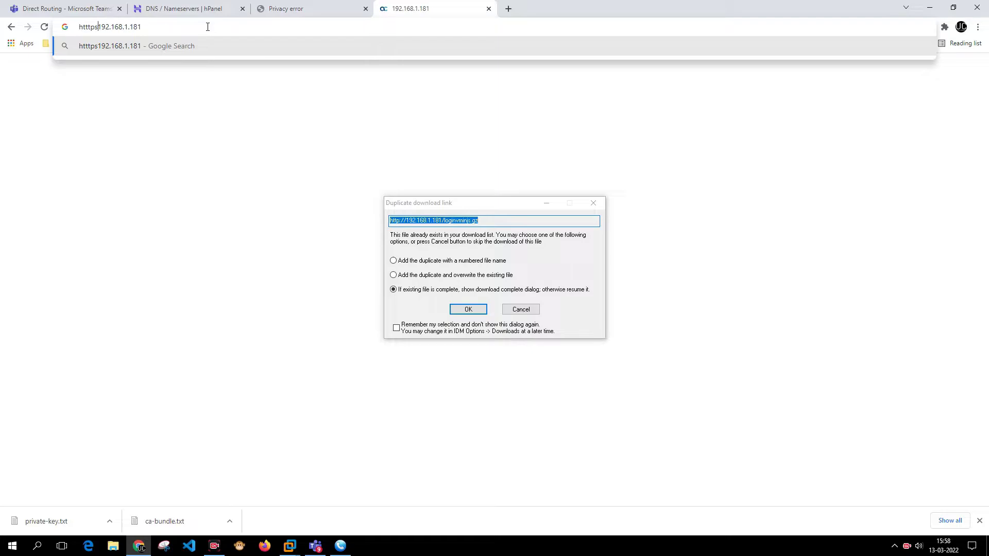
{"action": "type", "text": "://"}
{"action": "key", "text": "Left"}
{"action": "key", "text": "Left"}
{"action": "key", "text": "Left"}
{"action": "key", "text": "Left"}
{"action": "key", "text": "Left"}
{"action": "key", "text": "Left"}
{"action": "key", "text": "BackSpace"}
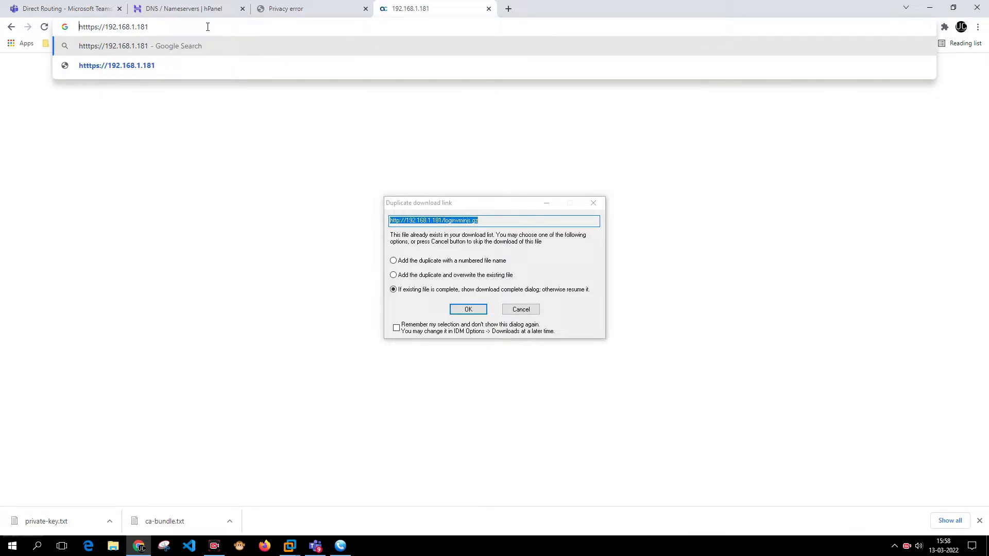
{"action": "key", "text": "Return"}
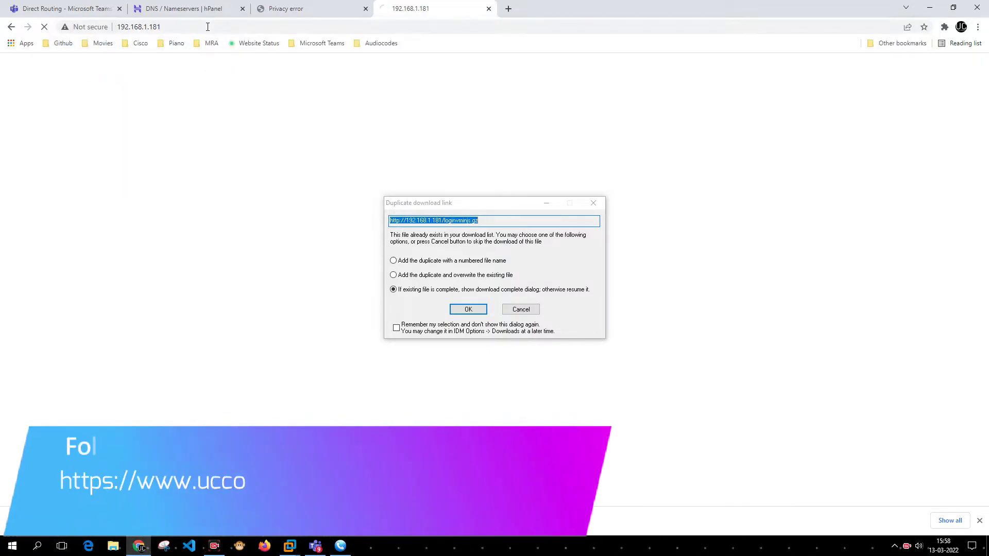
{"action": "left_click", "coordinate": [595, 203]}
Proceed past the warning to 192.168.1.181 and log in with the admin username and password.
{"action": "left_click", "coordinate": [373, 329]}
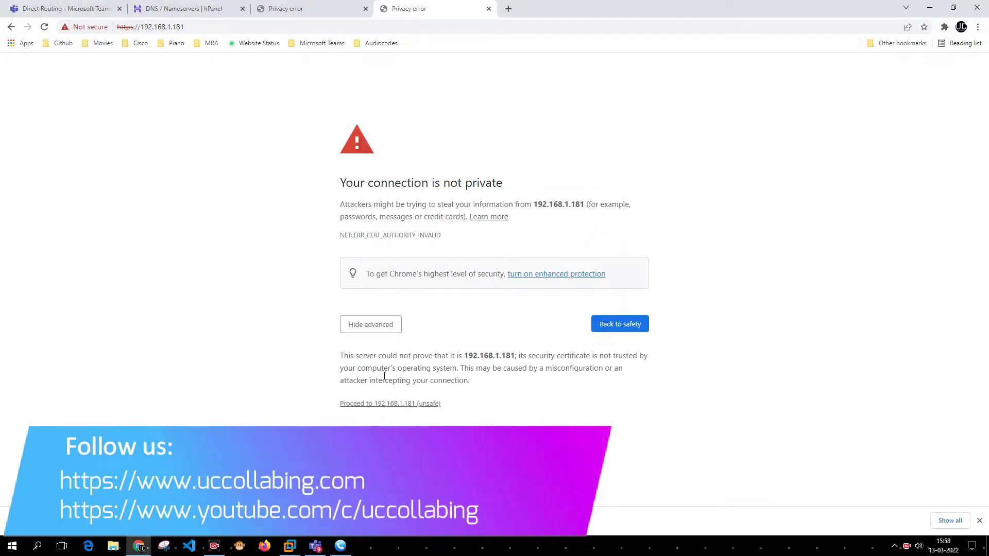
{"action": "left_click", "coordinate": [386, 405]}
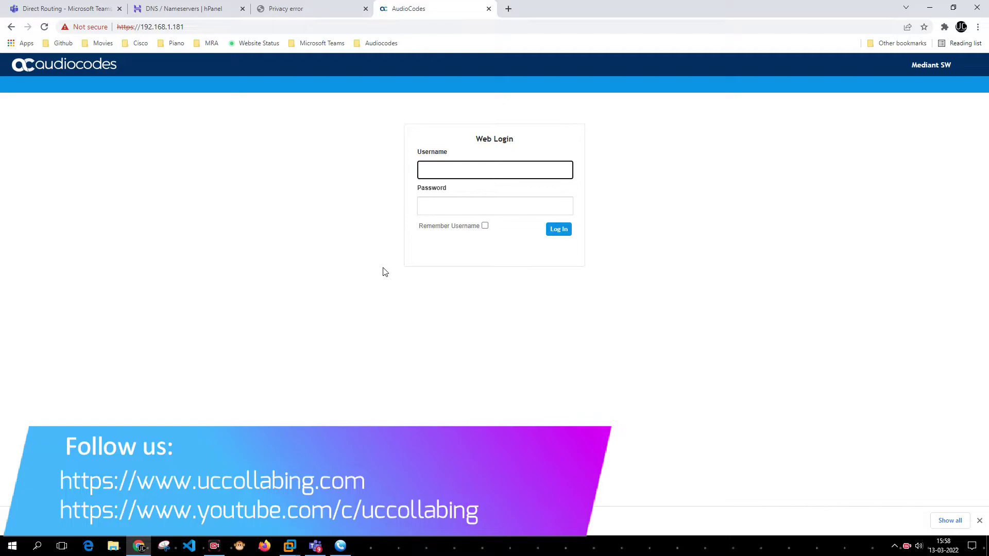
{"action": "type", "text": "Admin"}
{"action": "key", "text": "Tab"}
{"action": "type", "text": "Admin@123"}
{"action": "key", "text": "Return"}
{"action": "key", "text": "Tab"}
{"action": "type", "text": "A"}
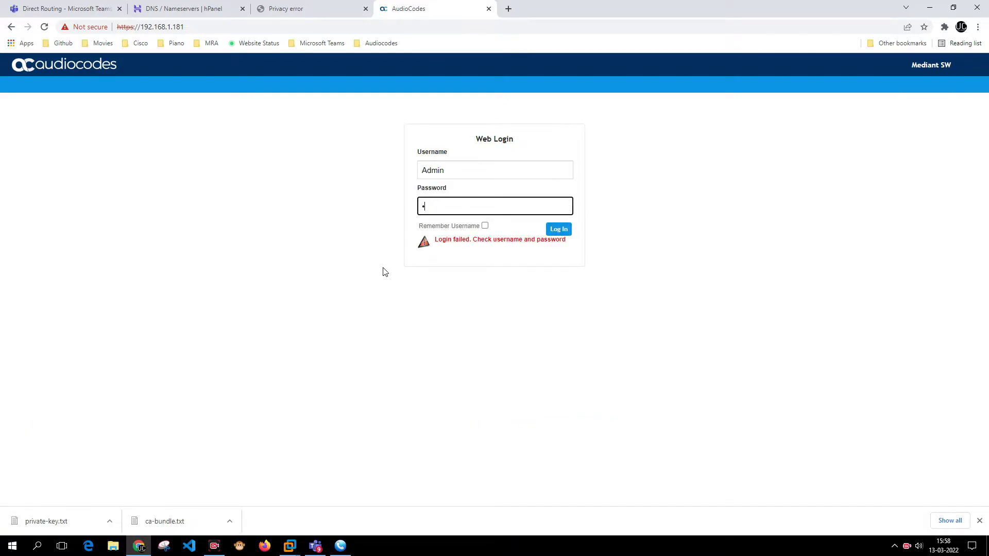
{"action": "key", "text": "Return"}
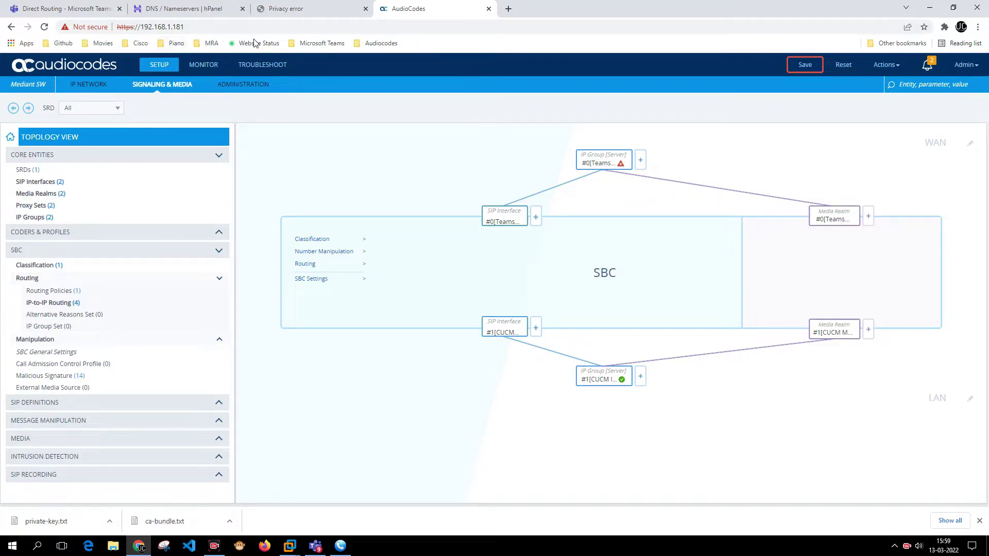
{"action": "mouse_move", "coordinate": [617, 160]}
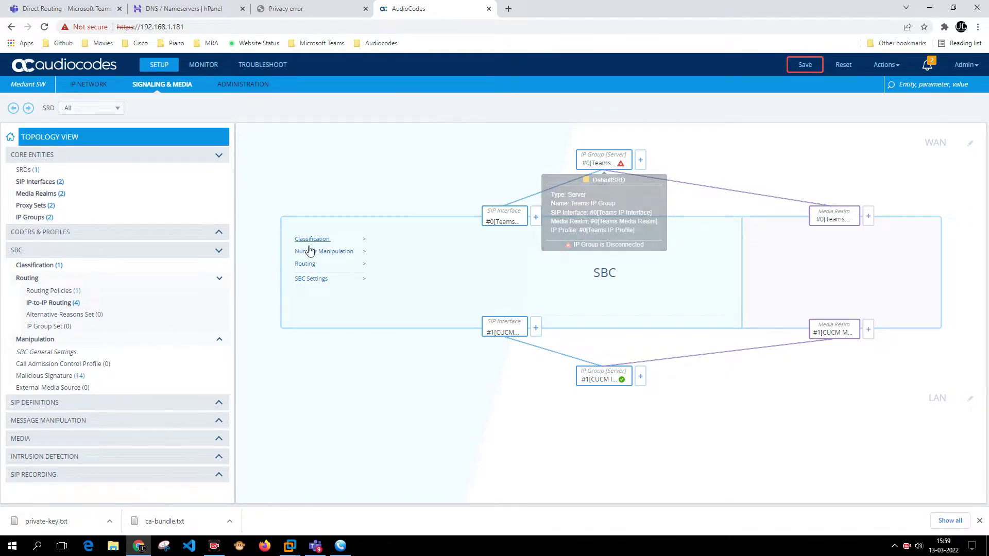
Open Security > TLS Contexts in the IP Network view.
{"action": "left_click", "coordinate": [91, 87]}
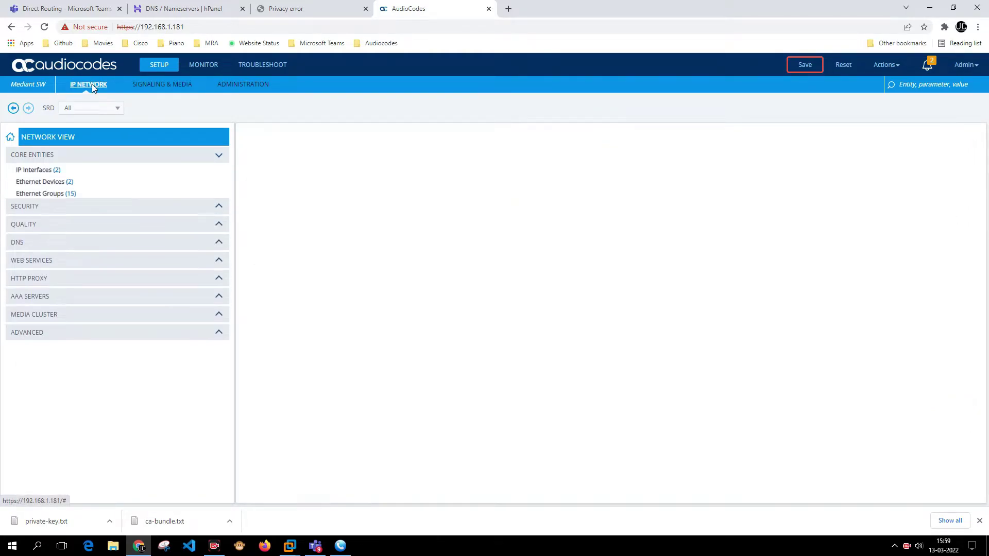
{"action": "left_click", "coordinate": [63, 267]}
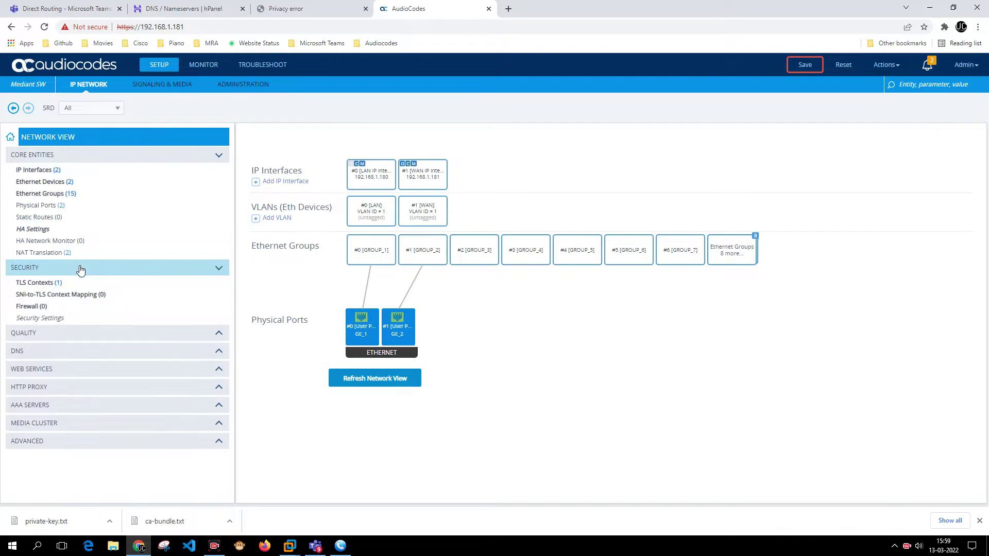
{"action": "left_click", "coordinate": [62, 283]}
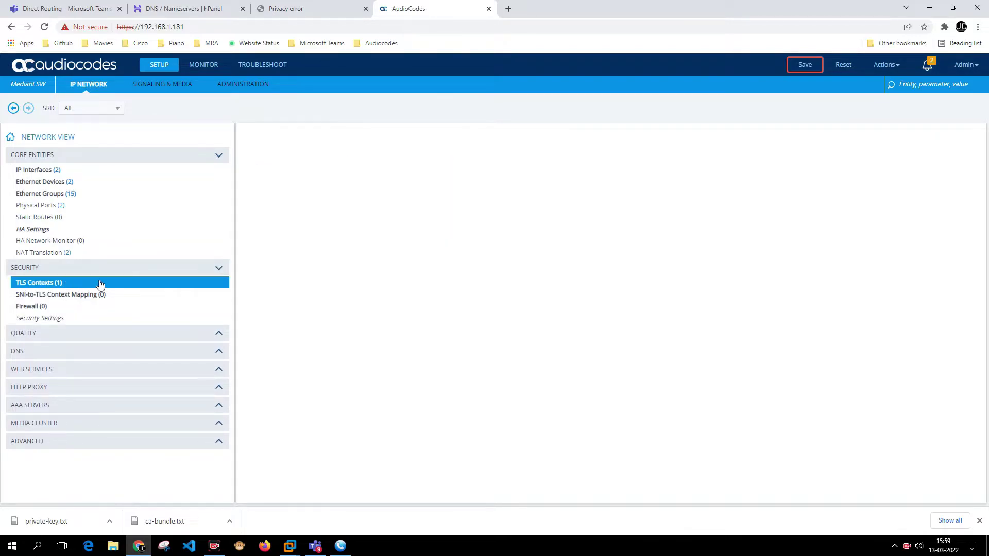
{"action": "scroll", "coordinate": [419, 423], "scroll_direction": "down", "scroll_amount": 1}
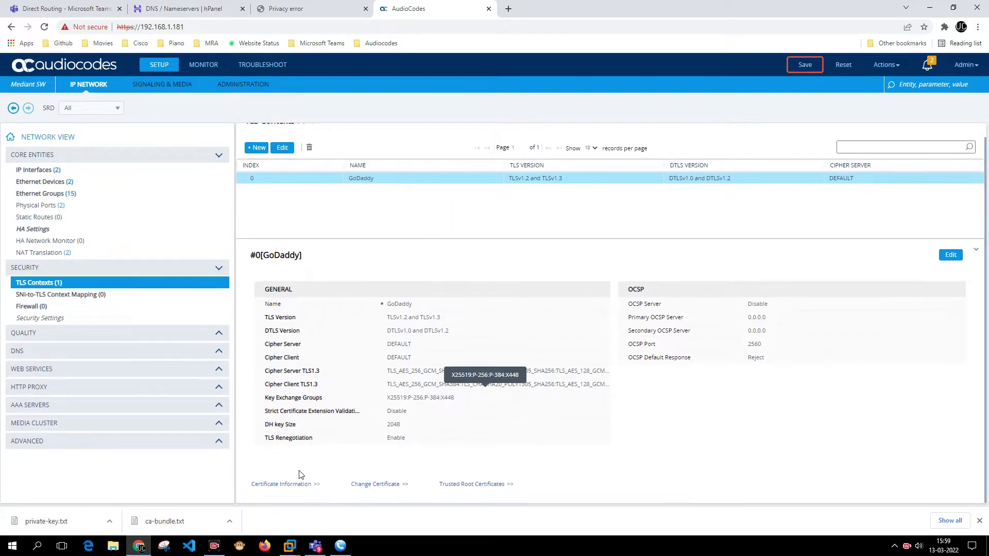
Check the certificate validity (Mar 13 2022 to Mar 8 2042), then return to TLS Context #0.
{"action": "left_click", "coordinate": [308, 487]}
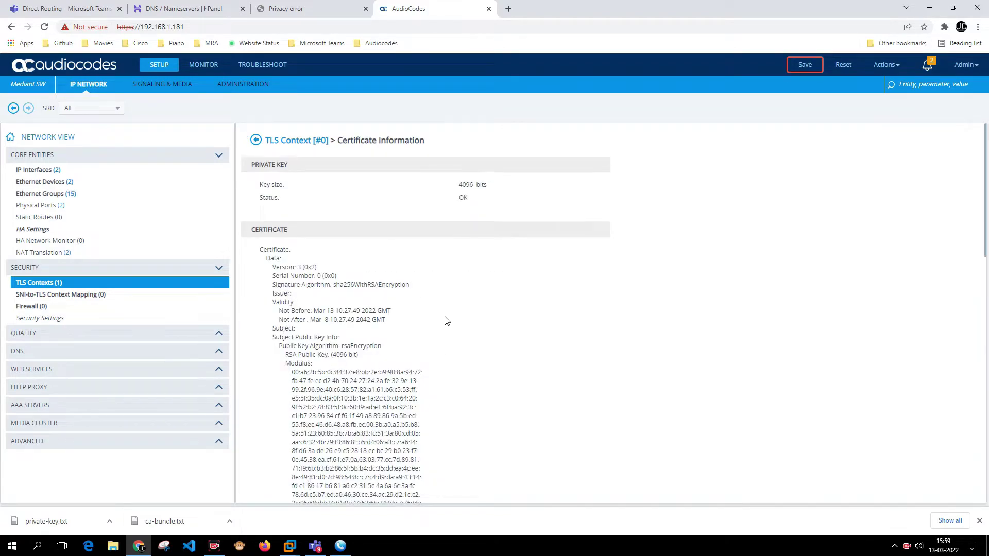
{"action": "scroll", "coordinate": [423, 301], "scroll_direction": "down", "scroll_amount": 2}
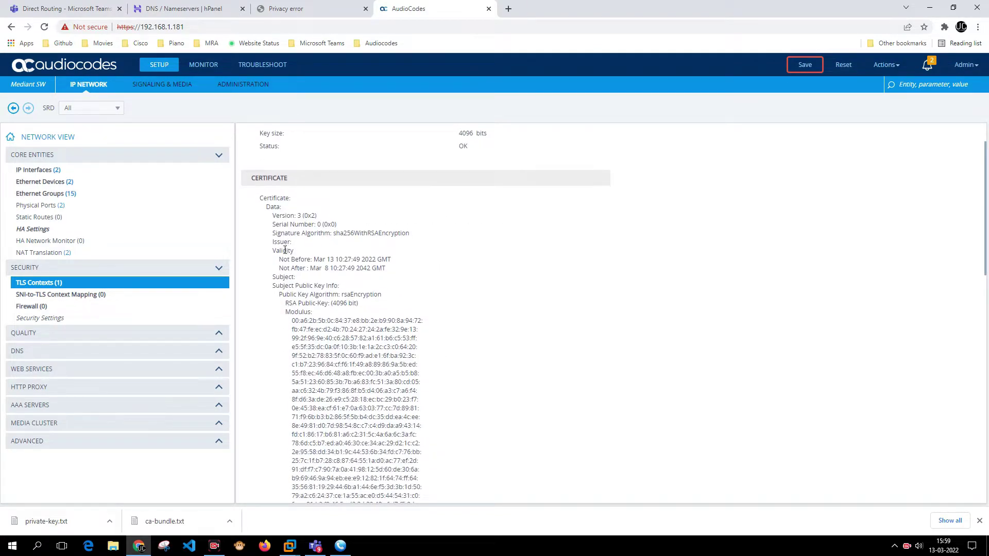
{"action": "left_click_drag", "start_coordinate": [283, 260], "coordinate": [384, 262]}
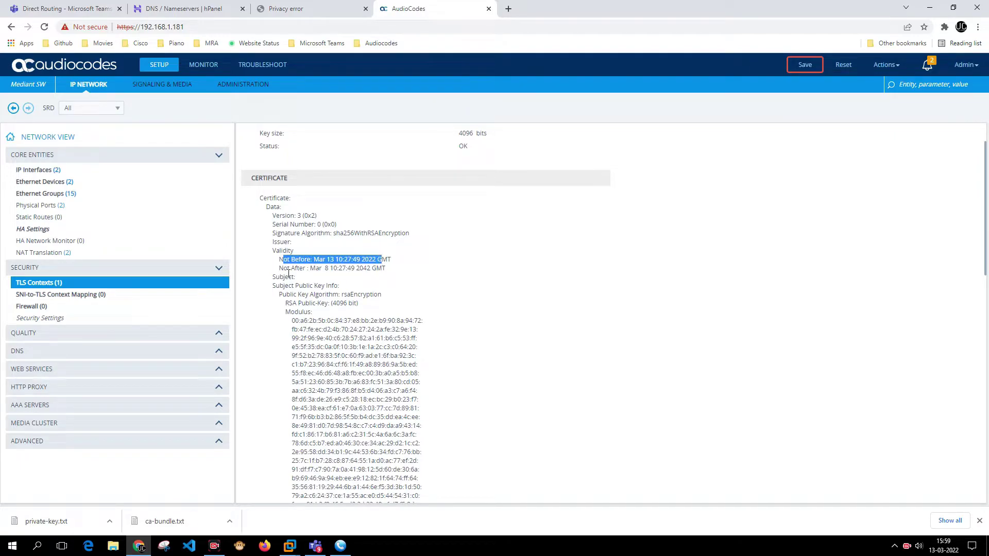
{"action": "left_click_drag", "start_coordinate": [279, 269], "coordinate": [373, 272]}
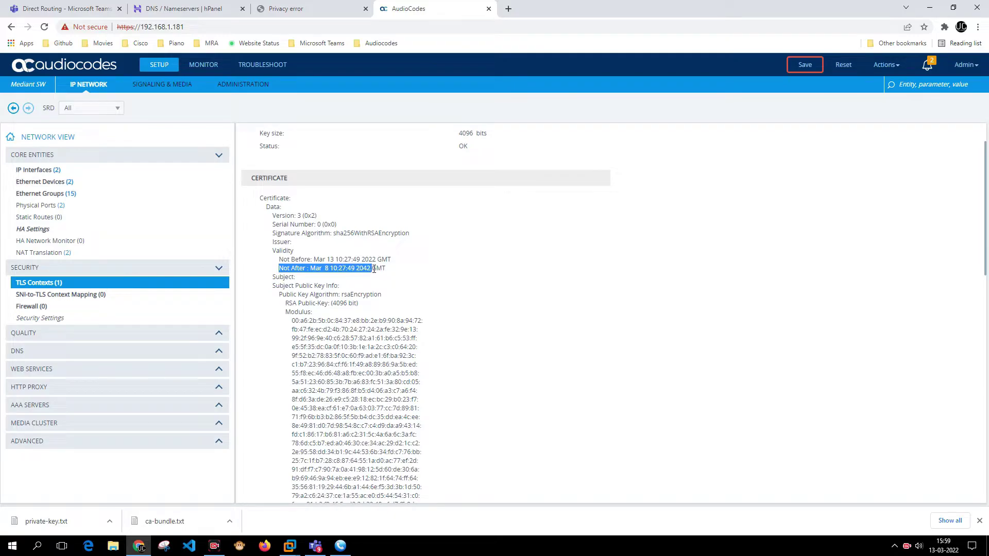
{"action": "scroll", "coordinate": [375, 247], "scroll_direction": "down", "scroll_amount": 8}
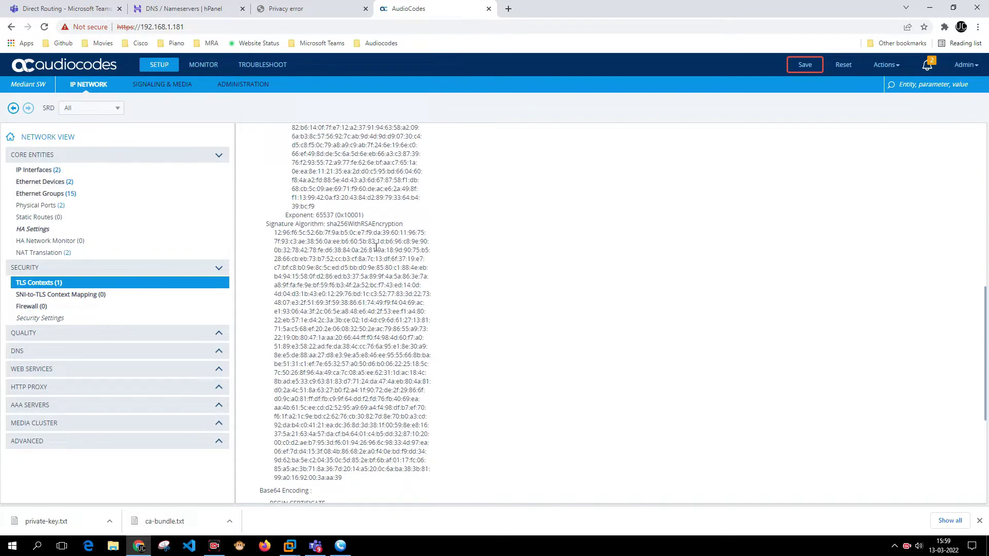
{"action": "scroll", "coordinate": [376, 247], "scroll_direction": "down", "scroll_amount": 5}
{"action": "scroll", "coordinate": [376, 250], "scroll_direction": "up", "scroll_amount": 7}
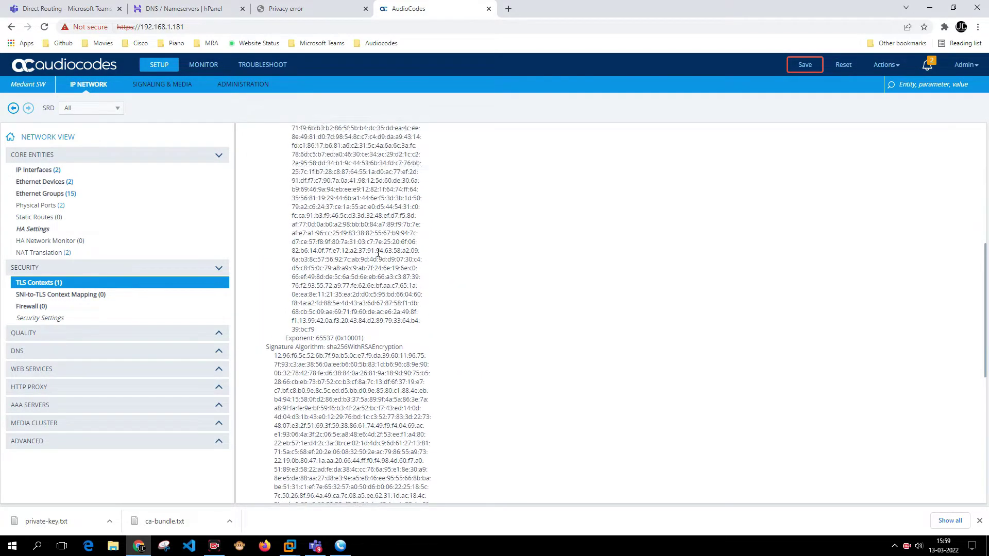
{"action": "scroll", "coordinate": [378, 252], "scroll_direction": "up", "scroll_amount": 10}
{"action": "left_click", "coordinate": [256, 143]}
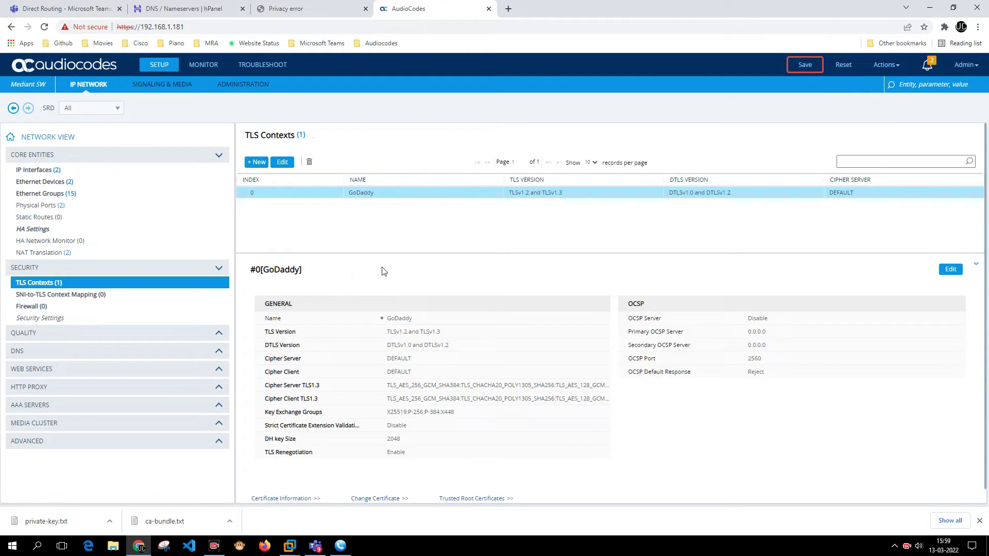
{"action": "scroll", "coordinate": [411, 466], "scroll_direction": "down", "scroll_amount": 1}
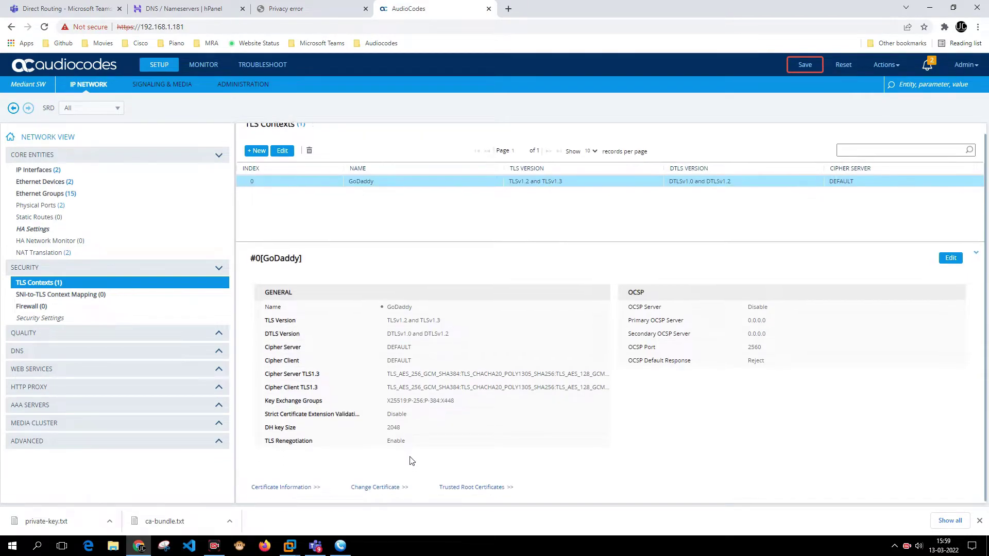
Enter Common Name sbc.collabguru.online and company CG in the certificate request form.
{"action": "left_click", "coordinate": [378, 486]}
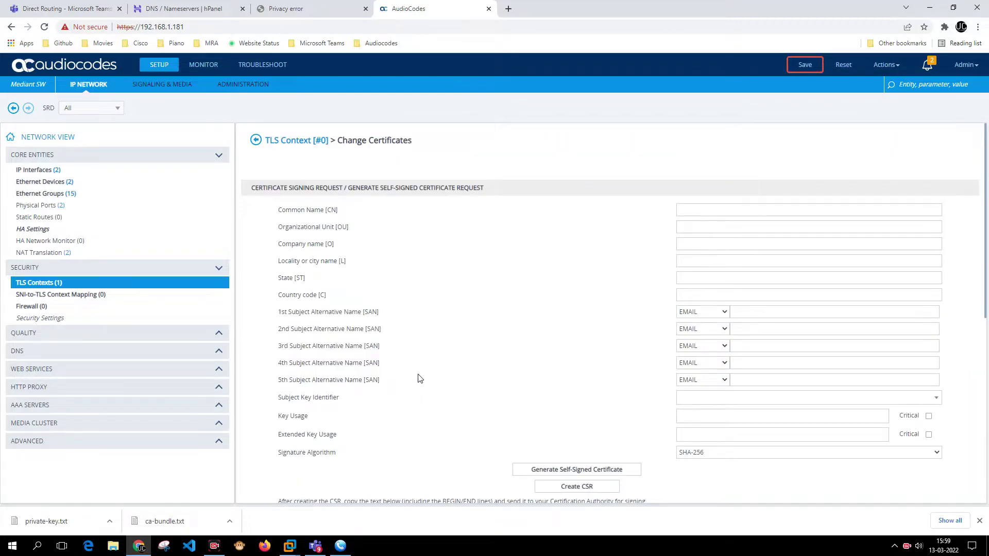
{"action": "left_click", "coordinate": [761, 214]}
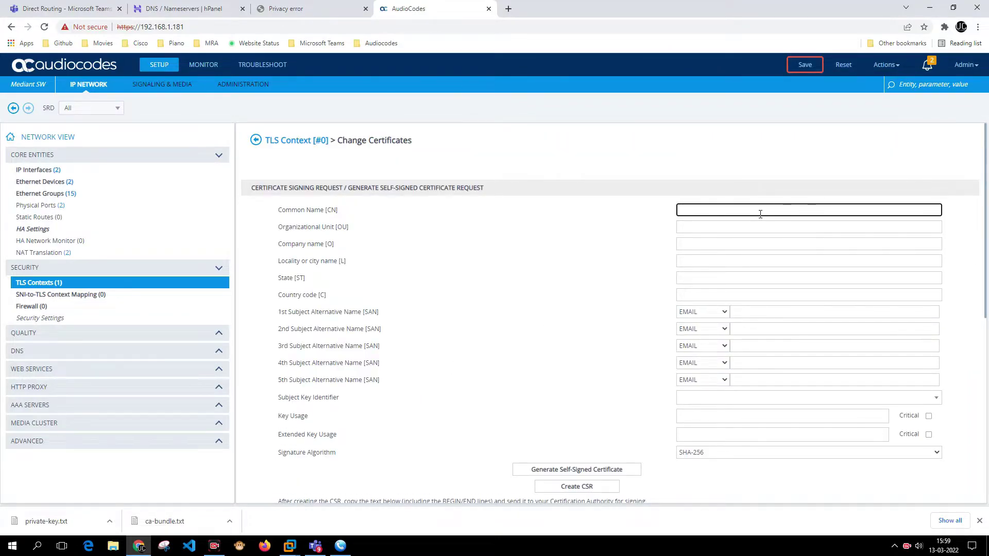
{"action": "type", "text": "sbc.collabguru.online"}
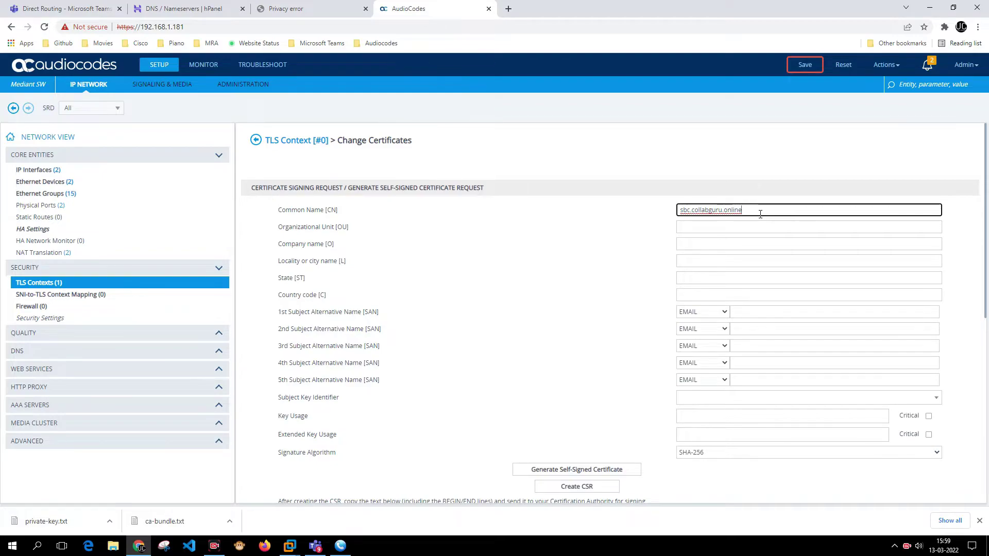
{"action": "key", "text": "Tab"}
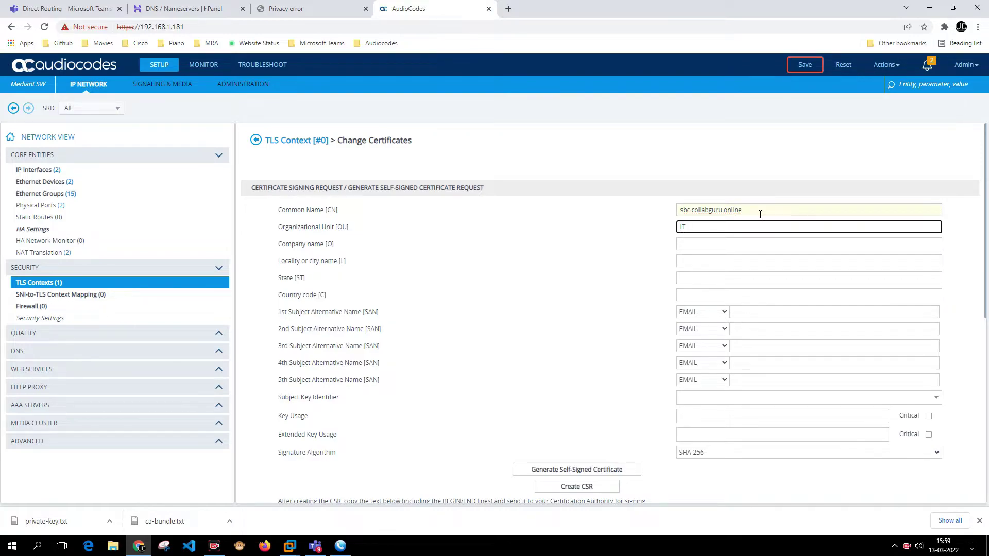
{"action": "key", "text": "Tab"}
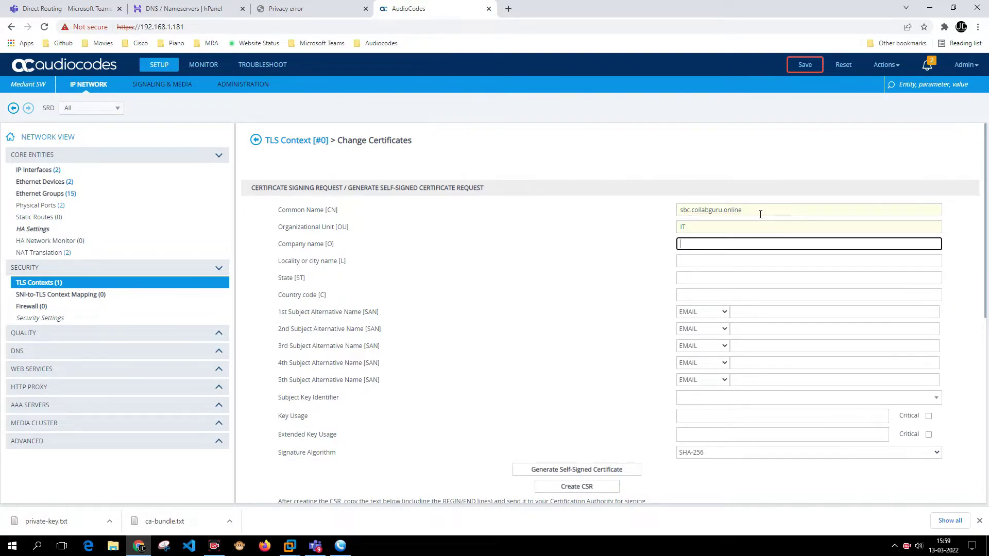
{"action": "type", "text": "CG"}
Set state KA and the first SAN to DNS type for collabguru.online.
{"action": "key", "text": "Tab"}
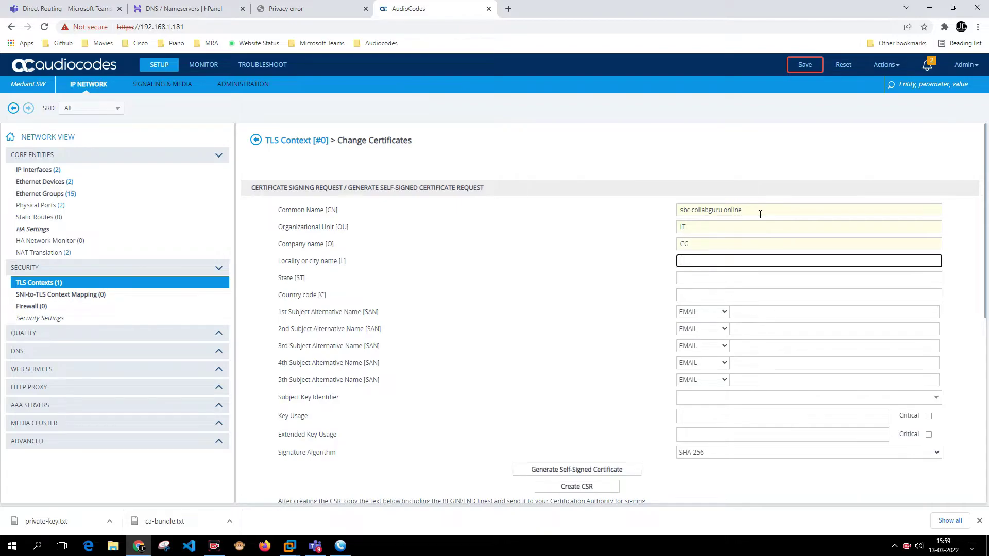
{"action": "key", "text": "Tab"}
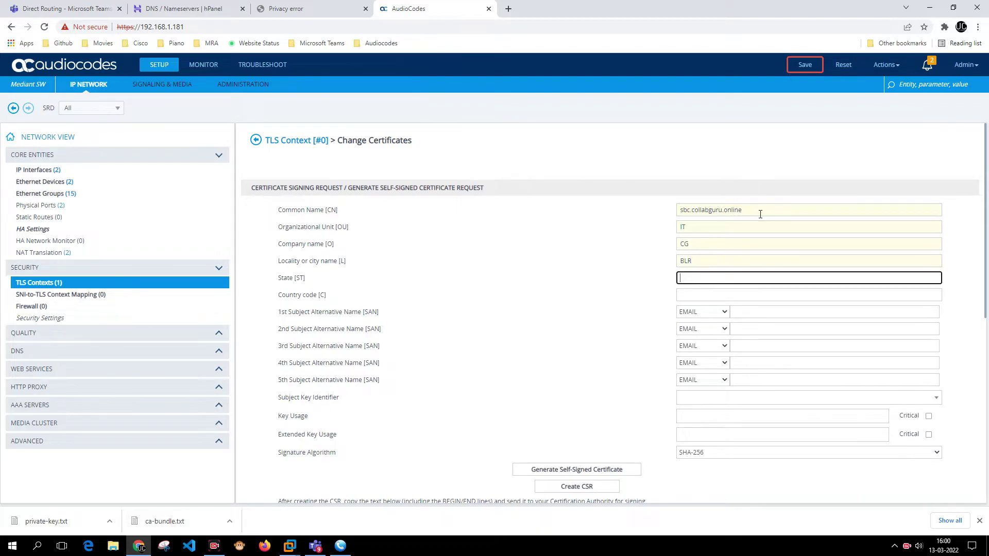
{"action": "type", "text": "KA"}
{"action": "key", "text": "Tab"}
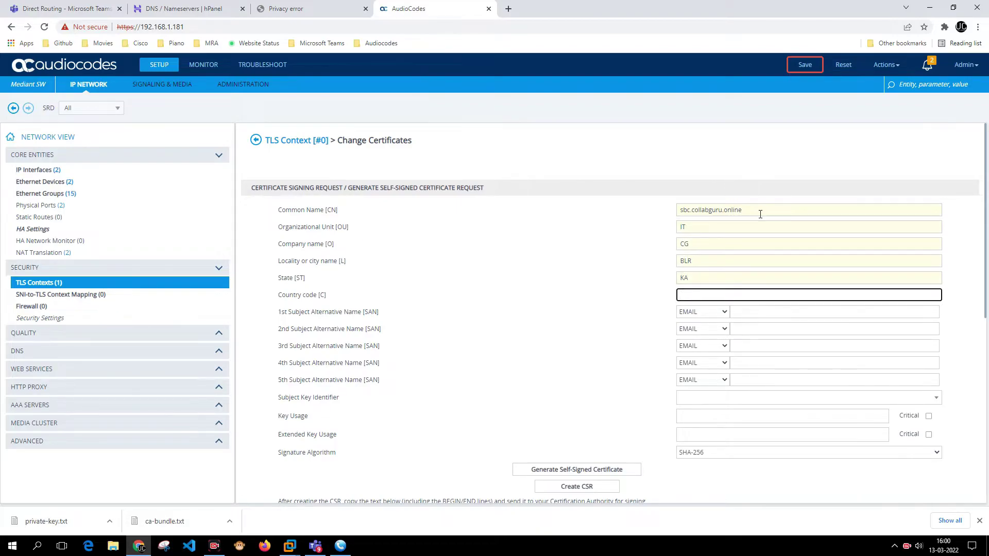
{"action": "key", "text": "Tab"}
{"action": "key", "text": "d"}
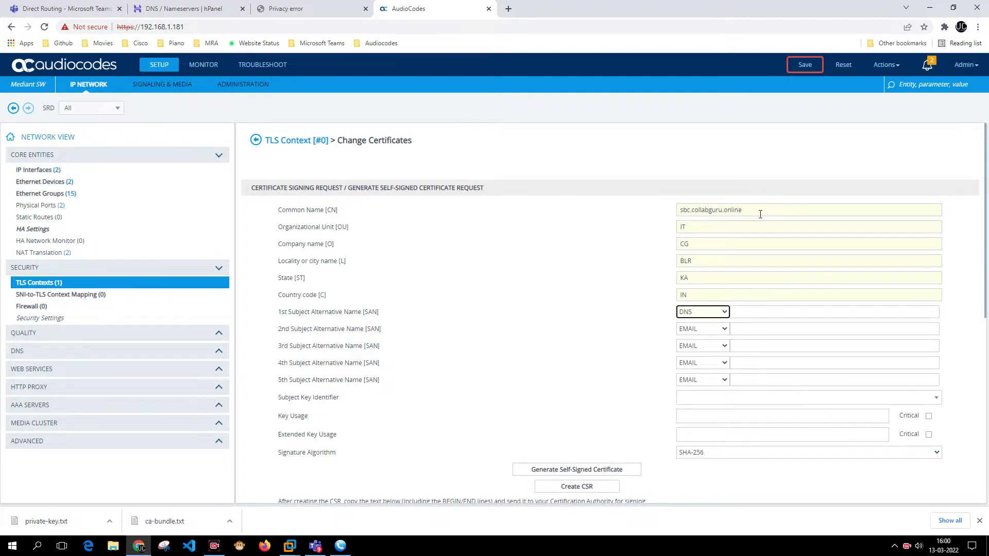
{"action": "key", "text": "Tab"}
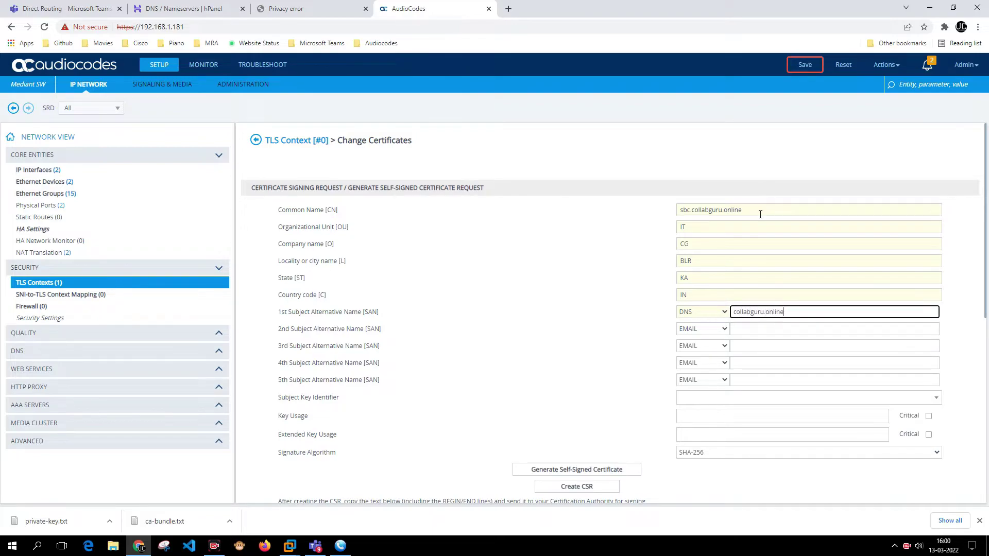
{"action": "scroll", "coordinate": [700, 486], "scroll_direction": "down", "scroll_amount": 3}
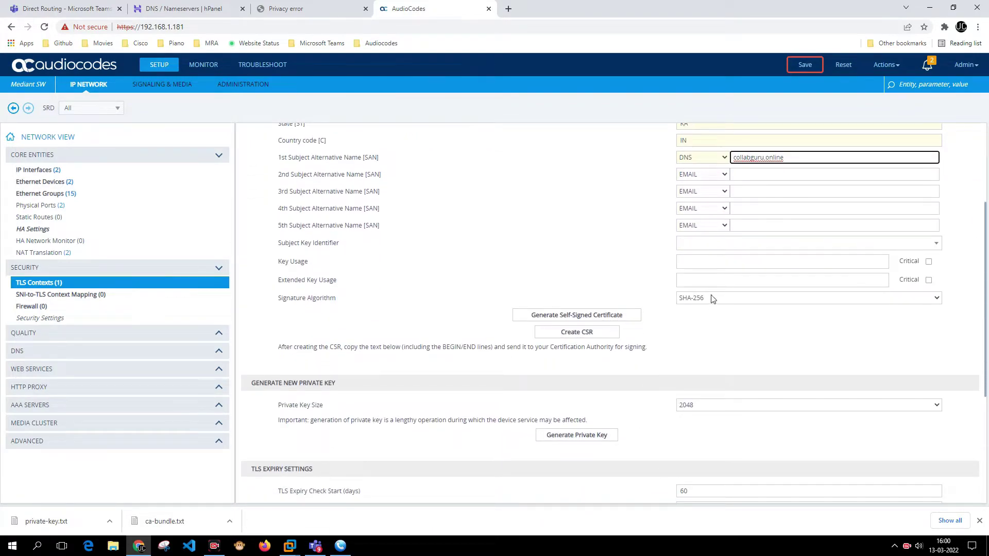
{"action": "left_click_drag", "start_coordinate": [293, 174], "coordinate": [349, 286]}
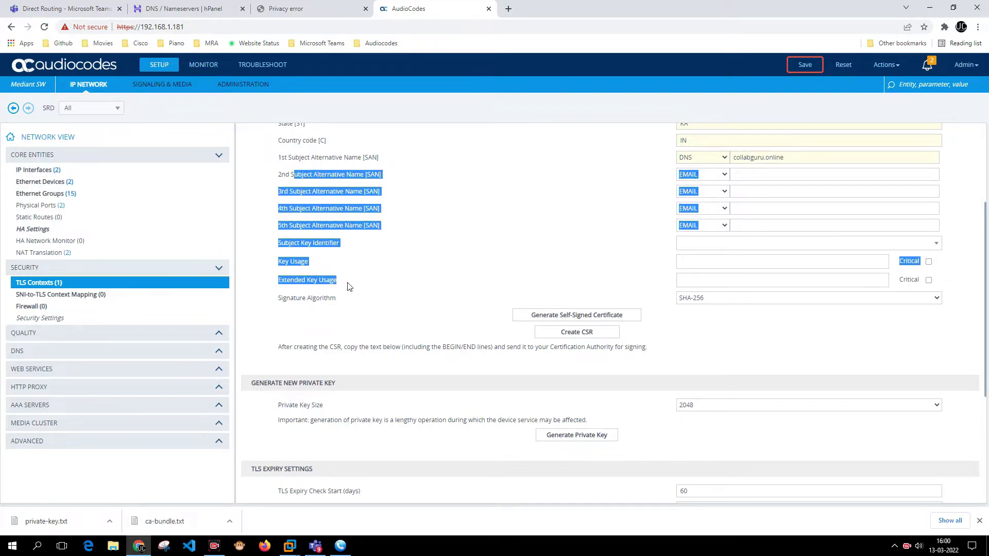
Create the CSR and copy its full BEGIN-to-END certificate request text.
{"action": "left_click", "coordinate": [576, 332]}
{"action": "scroll", "coordinate": [573, 332], "scroll_direction": "down", "scroll_amount": 6}
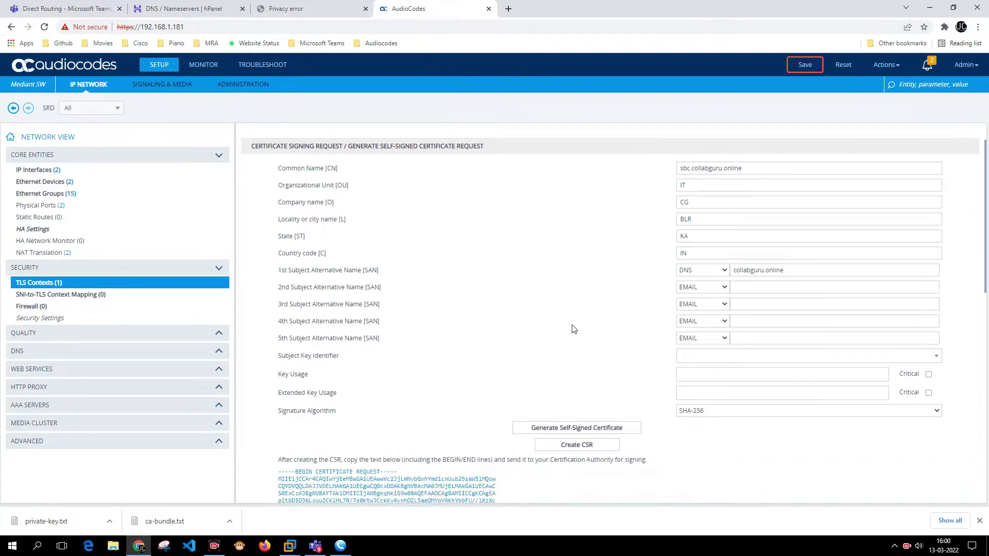
{"action": "scroll", "coordinate": [570, 328], "scroll_direction": "down", "scroll_amount": 5}
{"action": "scroll", "coordinate": [571, 327], "scroll_direction": "up", "scroll_amount": 5}
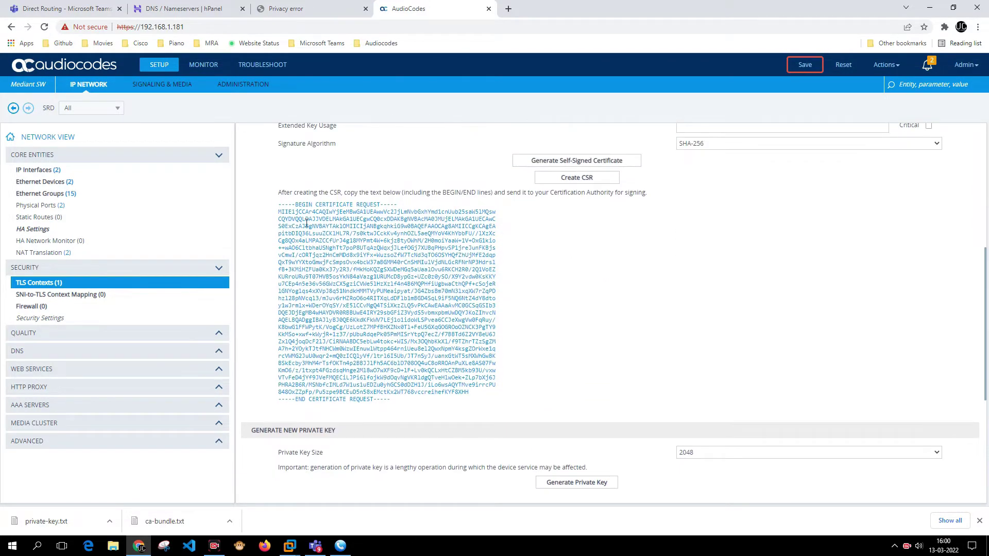
{"action": "left_click_drag", "start_coordinate": [279, 204], "coordinate": [418, 403]}
{"action": "right_click", "coordinate": [358, 263]}
{"action": "left_click", "coordinate": [364, 270]}
{"action": "right_click", "coordinate": [353, 252]}
{"action": "left_click", "coordinate": [360, 261]}
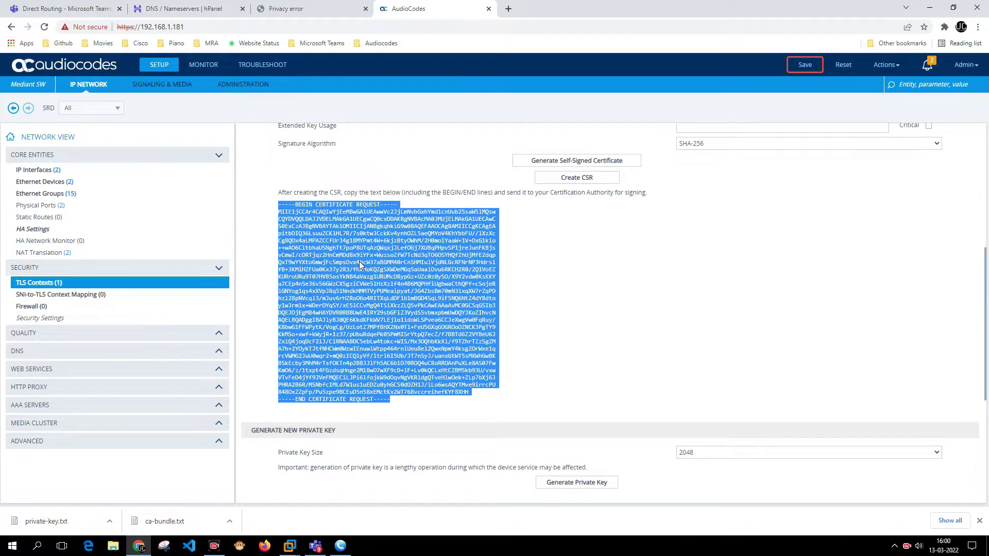
{"action": "left_click", "coordinate": [508, 8]}
Go to the GoDaddy website in the new tab.
{"action": "type", "text": "godaddy.com"}
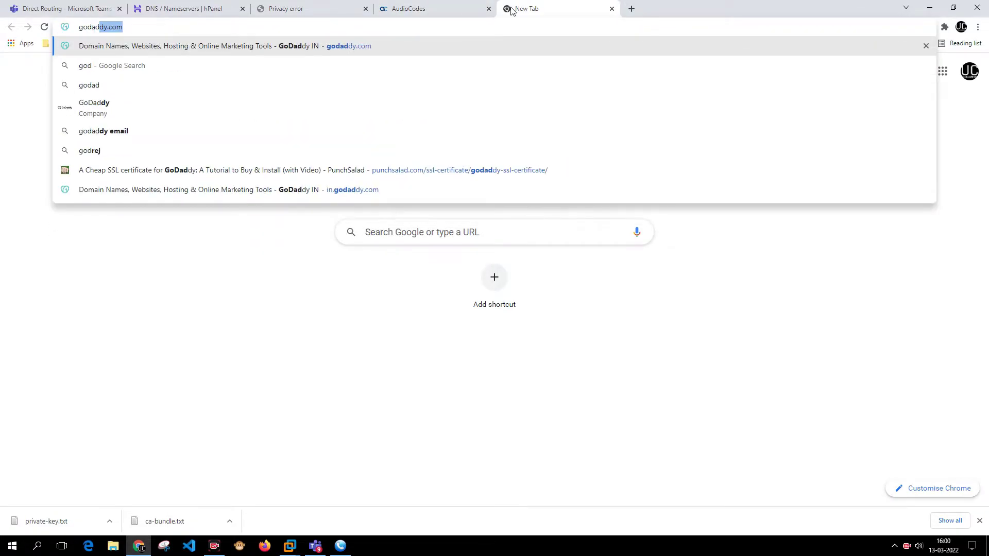
{"action": "key", "text": "Return"}
{"action": "left_click", "coordinate": [474, 30]}
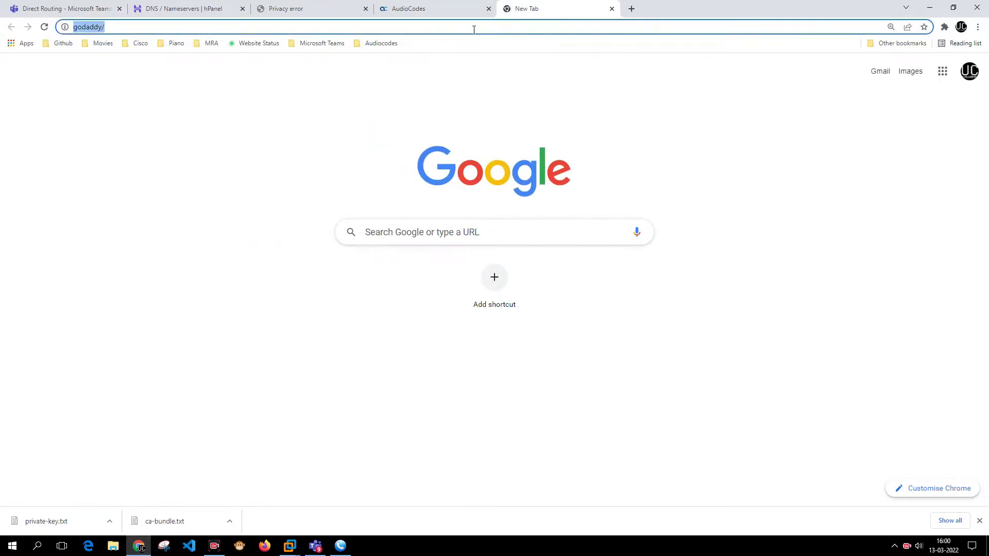
{"action": "type", "text": "goda"}
{"action": "key", "text": "Return"}
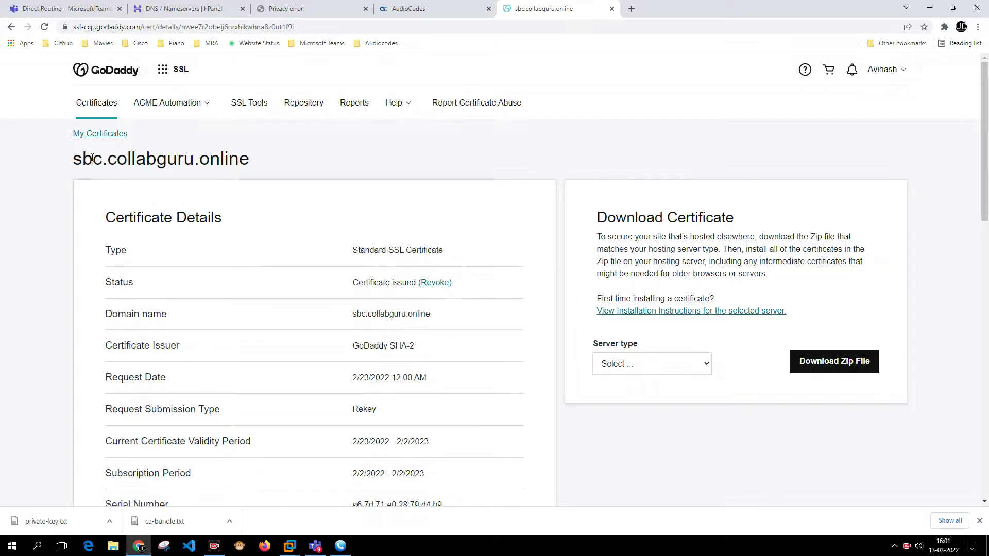
{"action": "left_click_drag", "start_coordinate": [76, 160], "coordinate": [252, 170]}
{"action": "scroll", "coordinate": [242, 176], "scroll_direction": "down", "scroll_amount": 2}
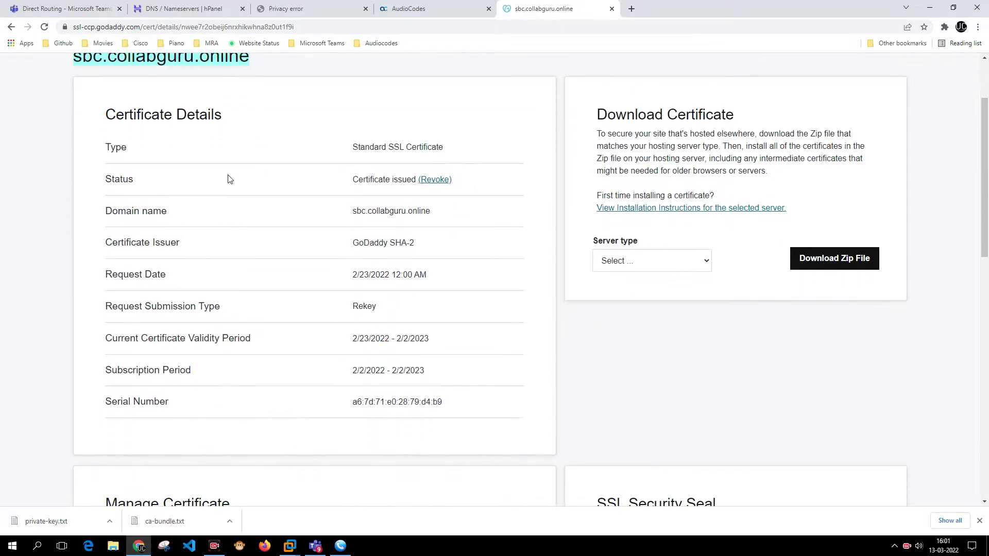
{"action": "left_click_drag", "start_coordinate": [357, 149], "coordinate": [441, 154]}
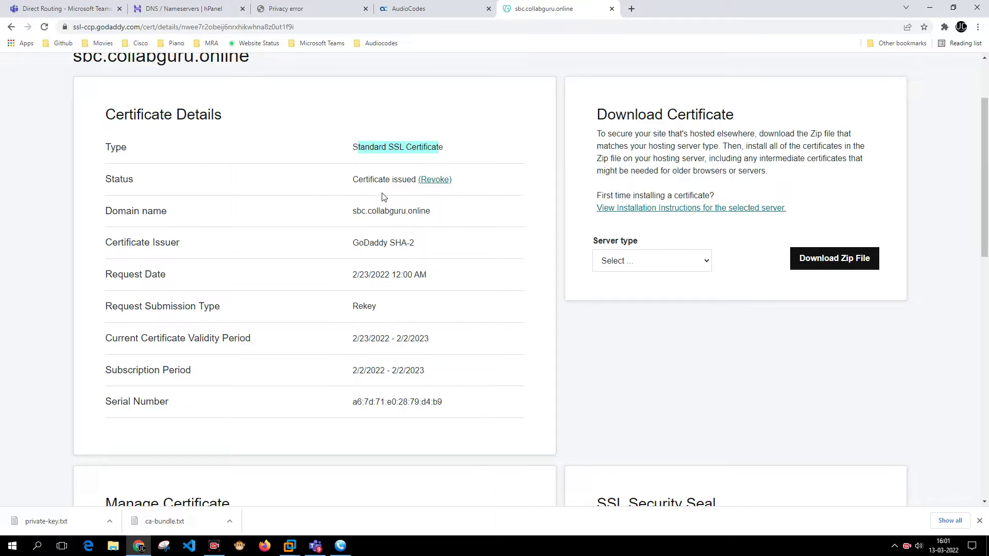
{"action": "scroll", "coordinate": [384, 201], "scroll_direction": "down", "scroll_amount": 5}
{"action": "scroll", "coordinate": [384, 200], "scroll_direction": "up", "scroll_amount": 5}
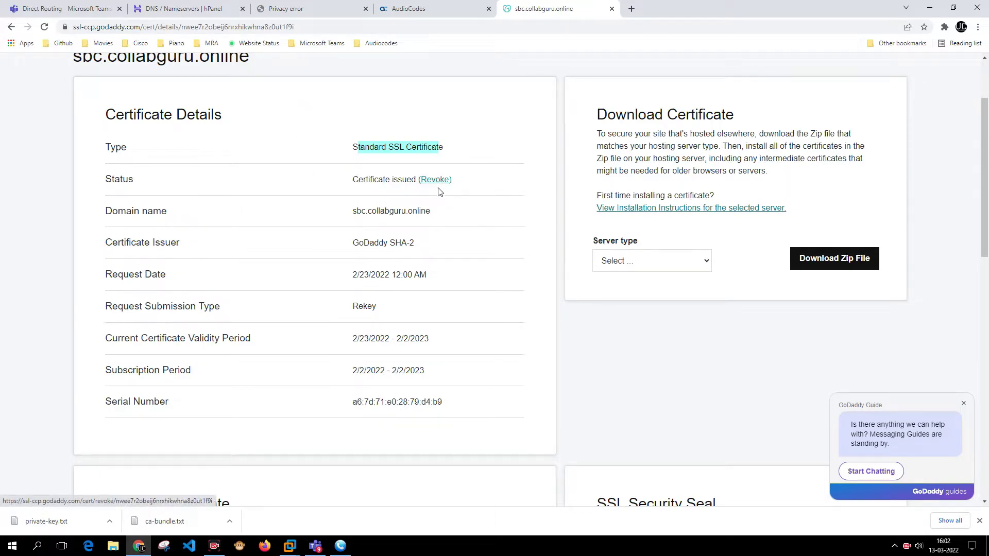
{"action": "left_click_drag", "start_coordinate": [105, 215], "coordinate": [431, 221]}
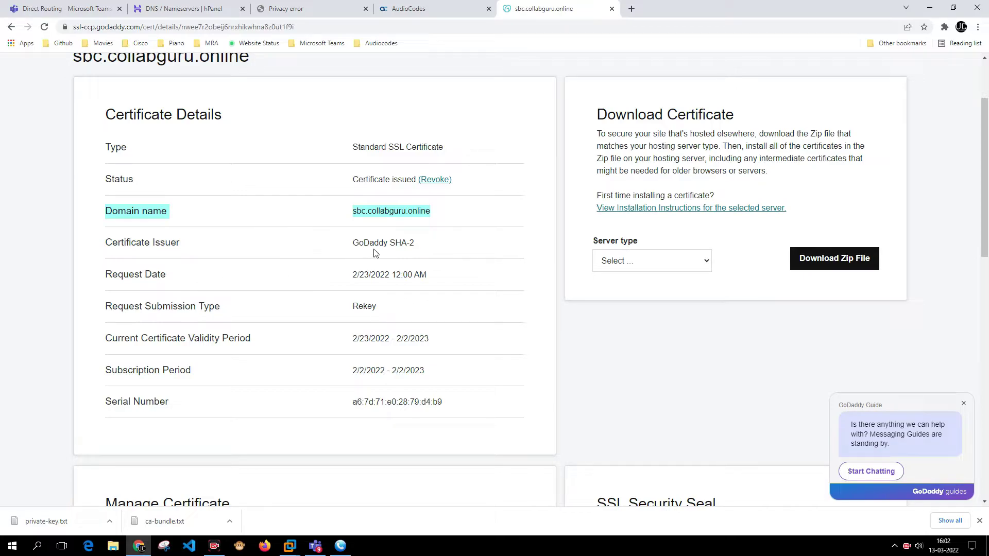
{"action": "left_click_drag", "start_coordinate": [352, 245], "coordinate": [416, 248]}
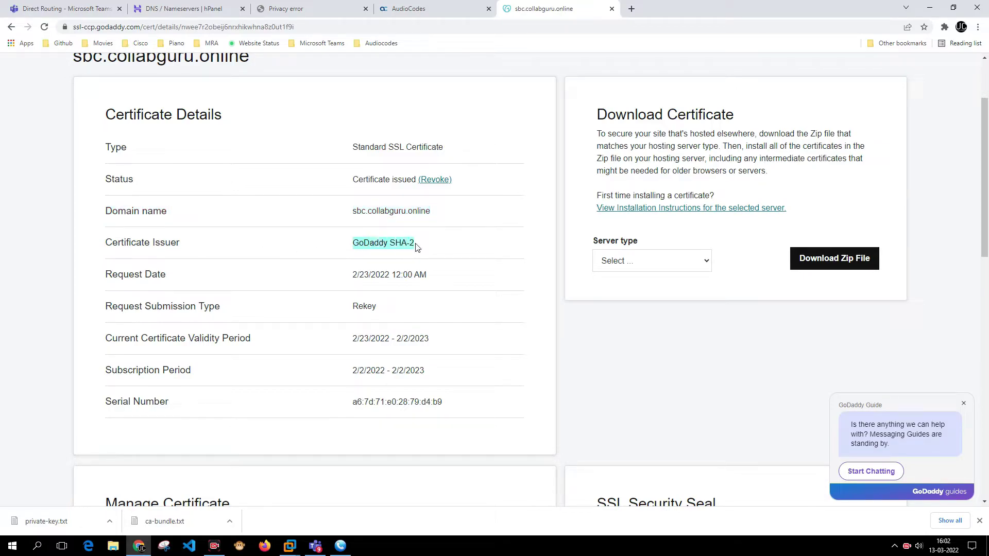
{"action": "left_click_drag", "start_coordinate": [353, 275], "coordinate": [428, 281]}
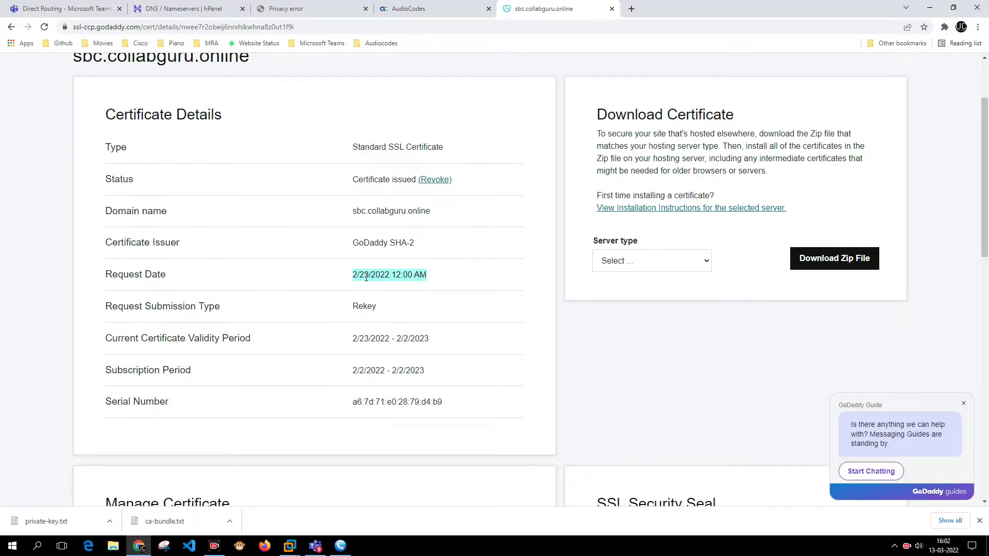
{"action": "left_click_drag", "start_coordinate": [110, 307], "coordinate": [228, 315]}
{"action": "left_click_drag", "start_coordinate": [351, 308], "coordinate": [376, 308]}
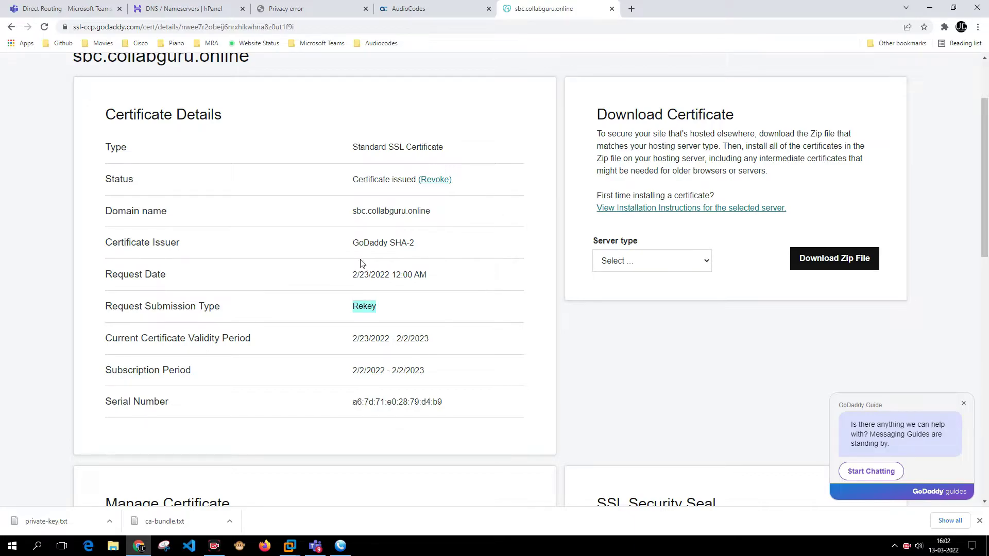
{"action": "scroll", "coordinate": [360, 263], "scroll_direction": "down", "scroll_amount": 3}
{"action": "left_click", "coordinate": [359, 188]}
{"action": "left_click_drag", "start_coordinate": [358, 188], "coordinate": [426, 188]}
{"action": "left_click_drag", "start_coordinate": [342, 223], "coordinate": [410, 216]}
{"action": "left_click_drag", "start_coordinate": [350, 249], "coordinate": [462, 254]}
{"action": "scroll", "coordinate": [463, 260], "scroll_direction": "up", "scroll_amount": 3}
{"action": "scroll", "coordinate": [465, 264], "scroll_direction": "down", "scroll_amount": 9}
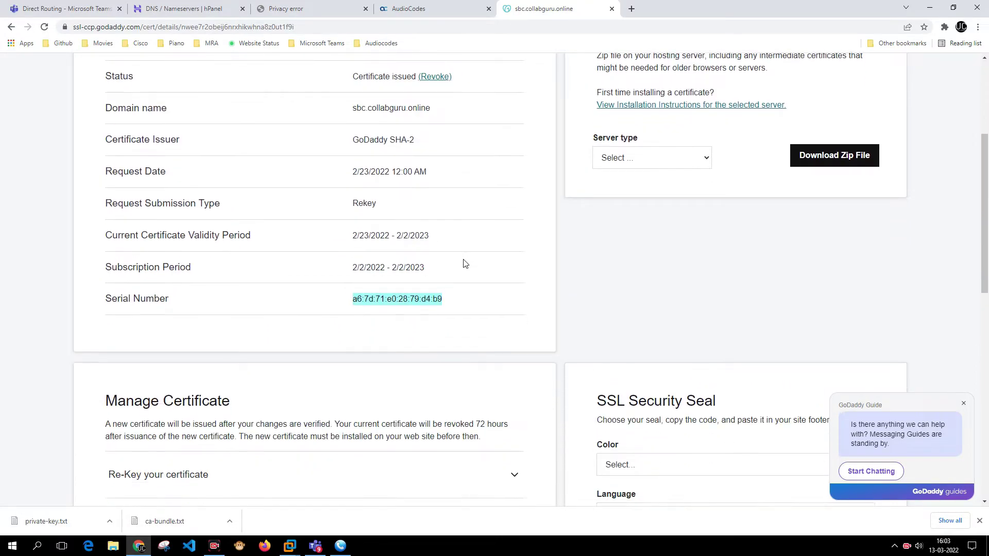
{"action": "scroll", "coordinate": [454, 255], "scroll_direction": "up", "scroll_amount": 1}
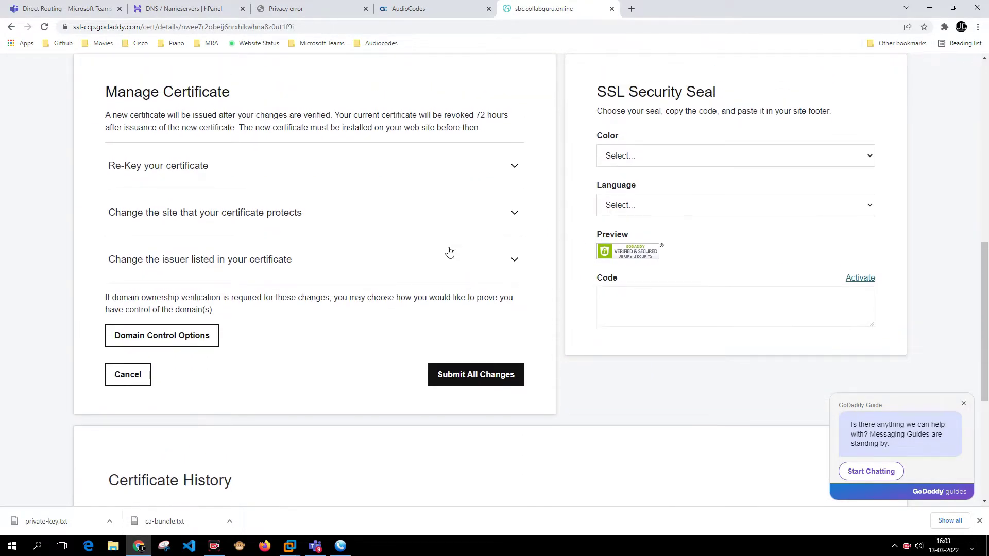
Review Certificate History: the current issued rekey, the Feb 2, 2022 request and the revoked Feb 22 rekey.
{"action": "scroll", "coordinate": [449, 251], "scroll_direction": "down", "scroll_amount": 5}
{"action": "left_click", "coordinate": [180, 233]}
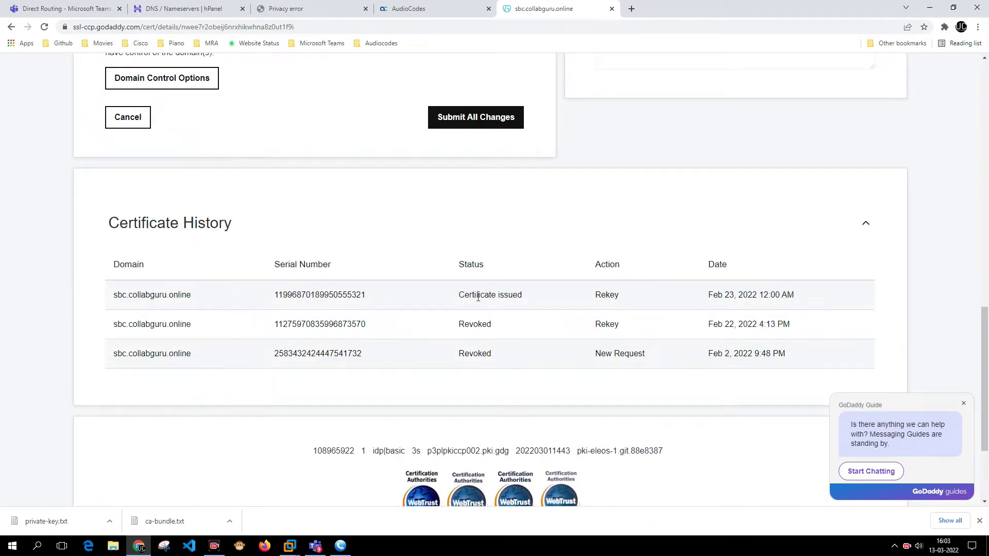
{"action": "left_click_drag", "start_coordinate": [457, 297], "coordinate": [512, 299]}
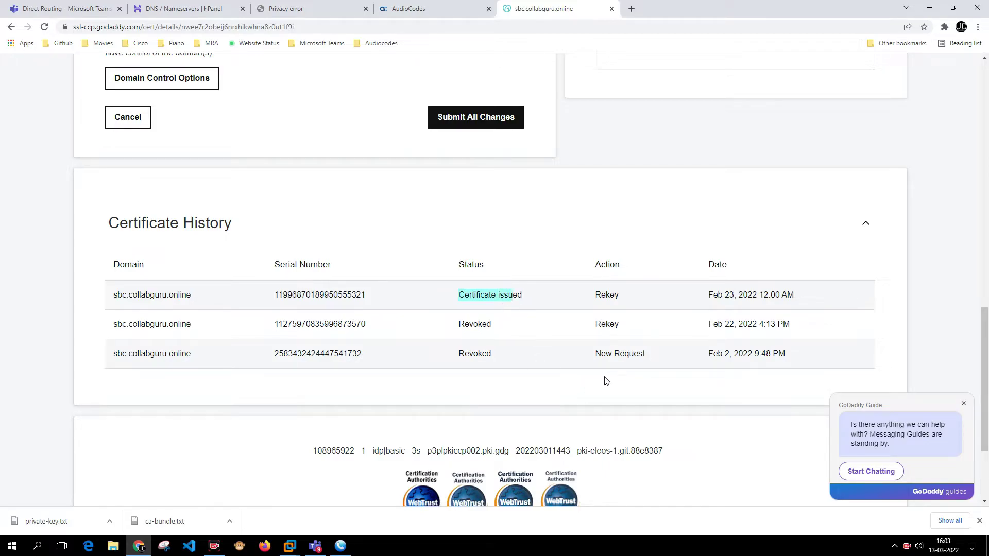
{"action": "left_click_drag", "start_coordinate": [785, 359], "coordinate": [117, 356]}
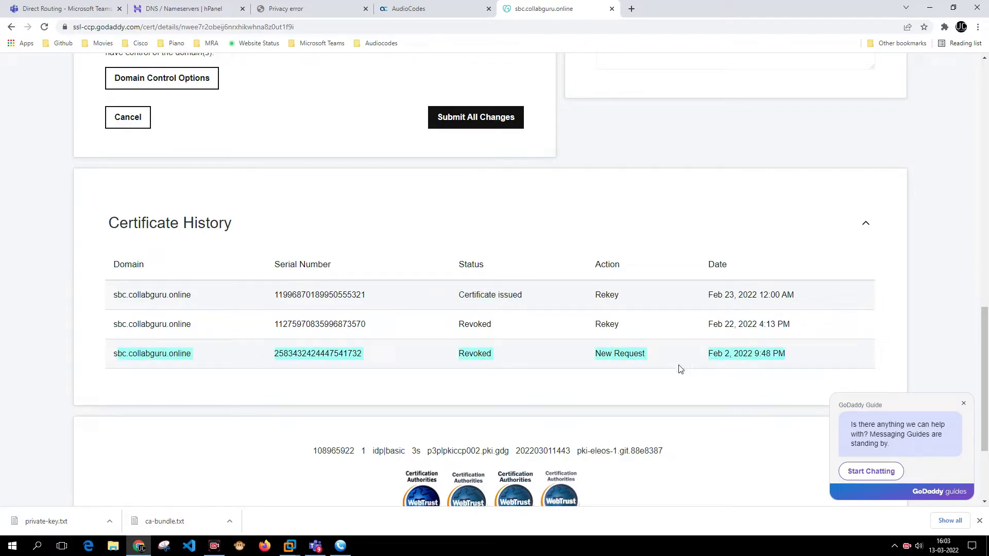
{"action": "left_click_drag", "start_coordinate": [794, 325], "coordinate": [256, 325]}
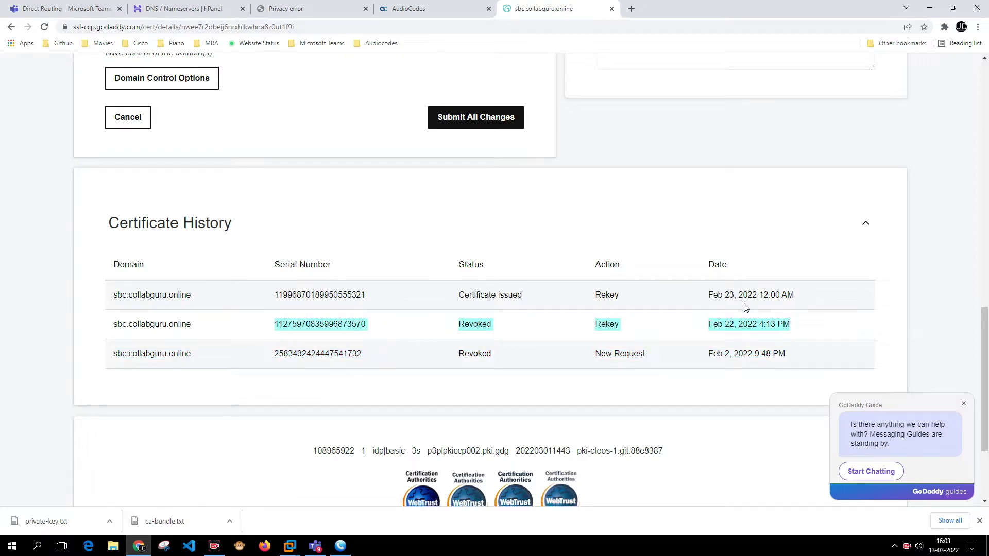
{"action": "left_click_drag", "start_coordinate": [801, 300], "coordinate": [344, 311]}
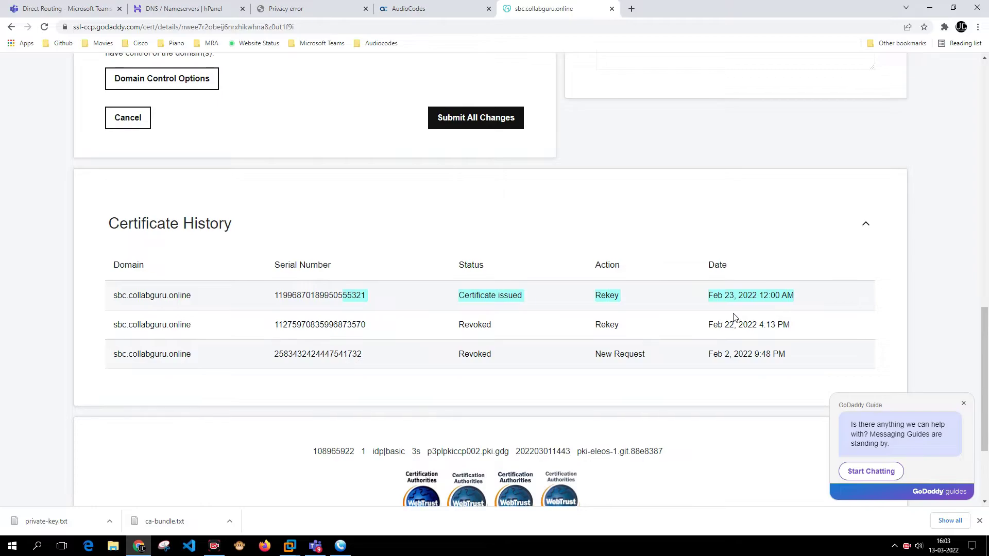
{"action": "scroll", "coordinate": [736, 309], "scroll_direction": "up", "scroll_amount": 5}
{"action": "scroll", "coordinate": [236, 261], "scroll_direction": "up", "scroll_amount": 2}
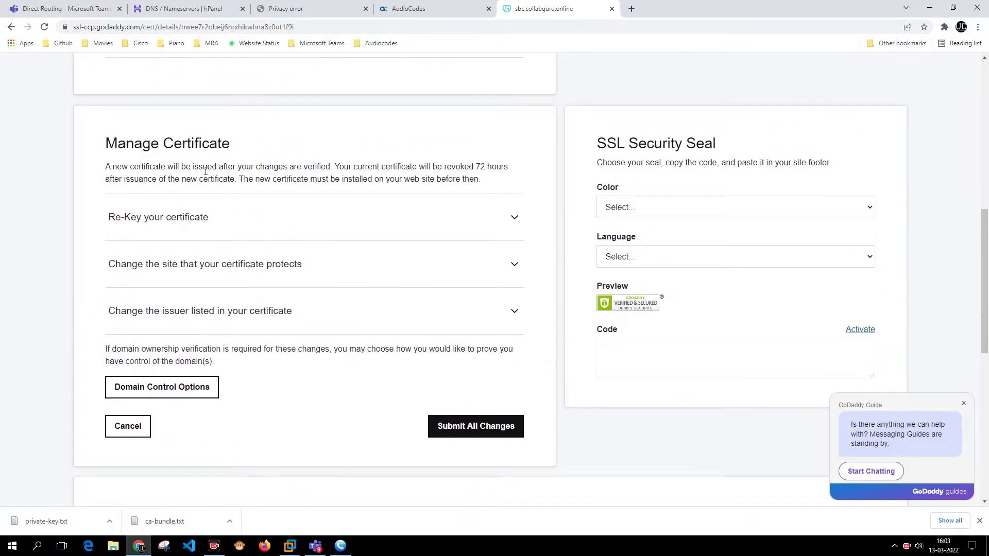
{"action": "scroll", "coordinate": [252, 260], "scroll_direction": "up", "scroll_amount": 7}
{"action": "scroll", "coordinate": [444, 253], "scroll_direction": "up", "scroll_amount": 2}
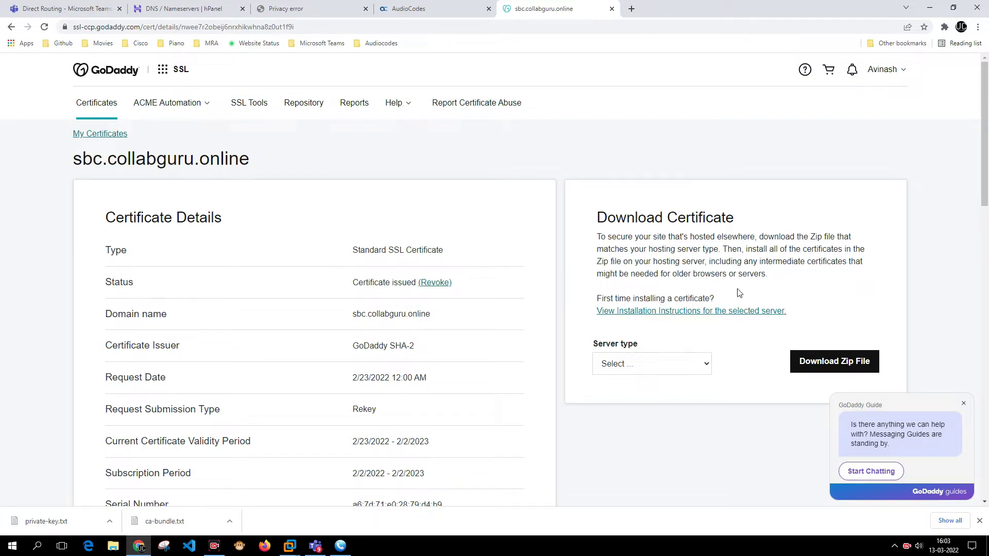
Paste the SBC-generated CSR into GoDaddy's re-key request box and compare it with the AudioCodes copy.
{"action": "scroll", "coordinate": [721, 298], "scroll_direction": "down", "scroll_amount": 4}
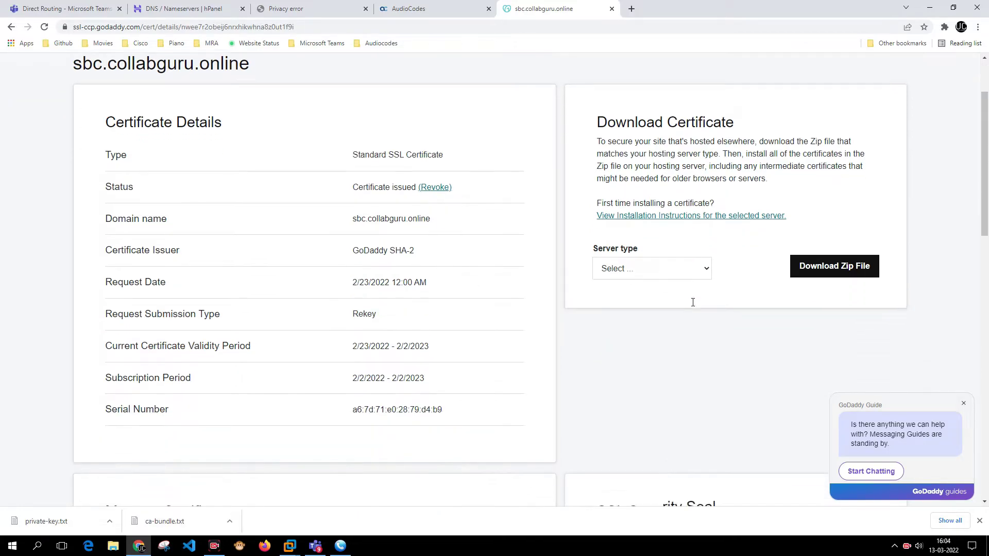
{"action": "scroll", "coordinate": [691, 305], "scroll_direction": "down", "scroll_amount": 5}
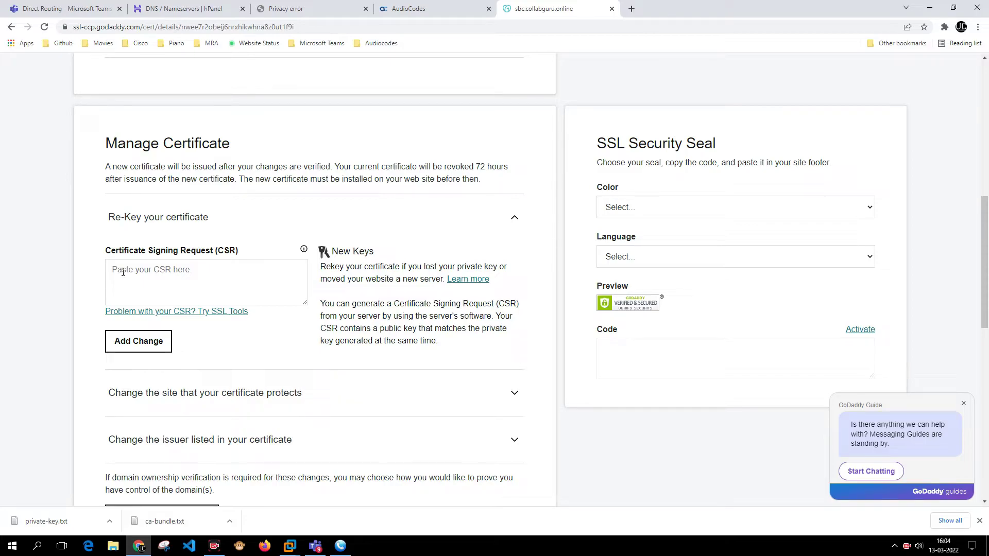
{"action": "left_click", "coordinate": [123, 272]}
{"action": "key", "text": "ctrl+v"}
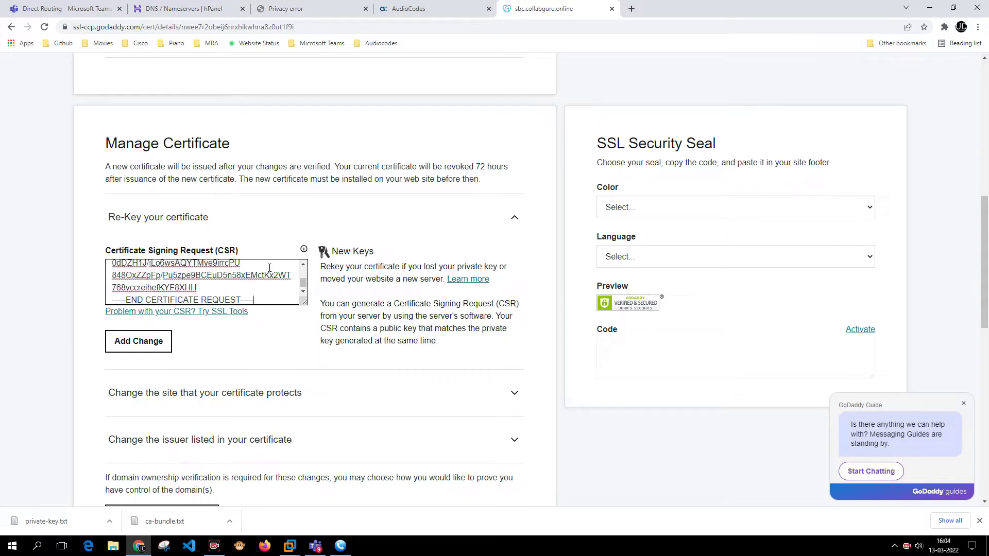
{"action": "left_click", "coordinate": [394, 8]}
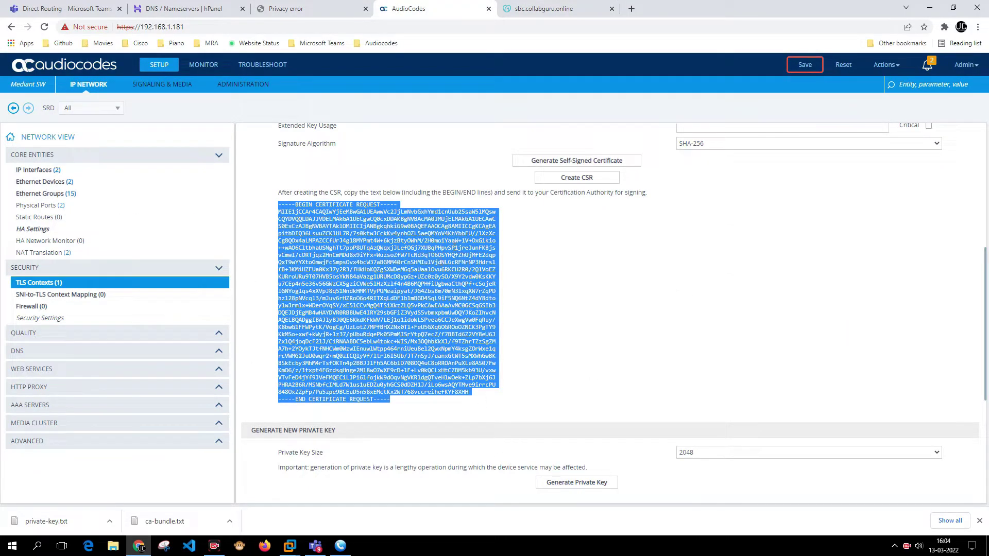
{"action": "left_click", "coordinate": [567, 9]}
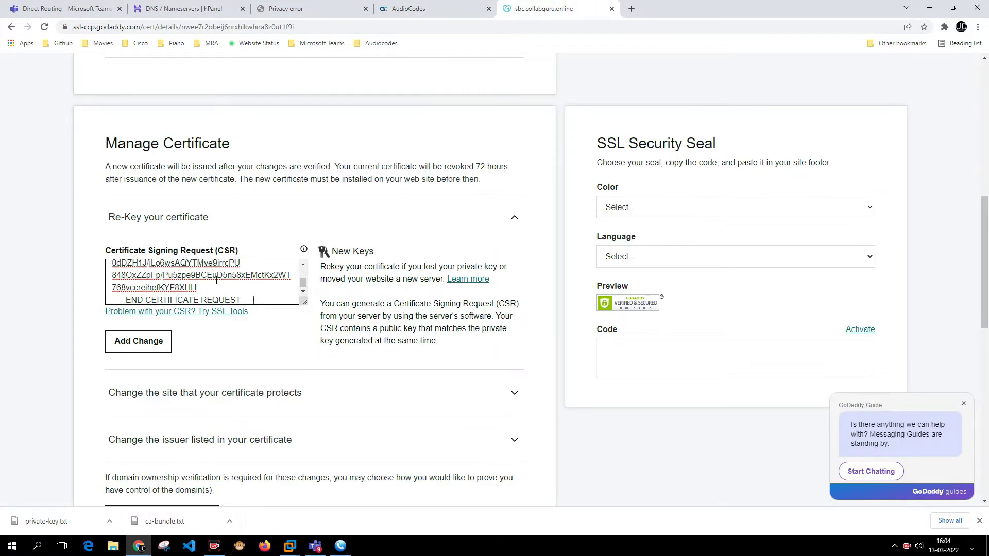
{"action": "scroll", "coordinate": [270, 327], "scroll_direction": "down", "scroll_amount": 1}
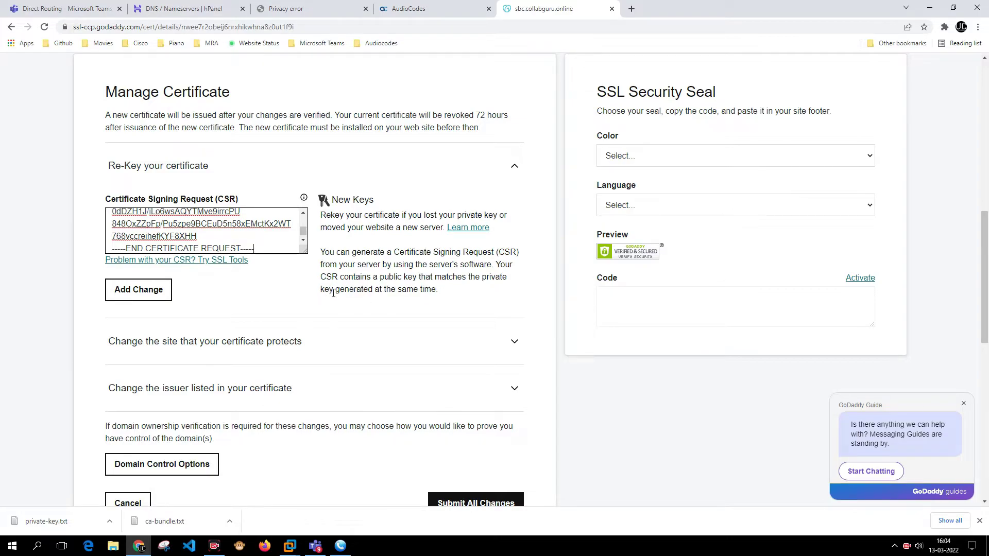
Add the re-key change with the pasted CSR and submit all changes to GoDaddy.
{"action": "left_click", "coordinate": [155, 290]}
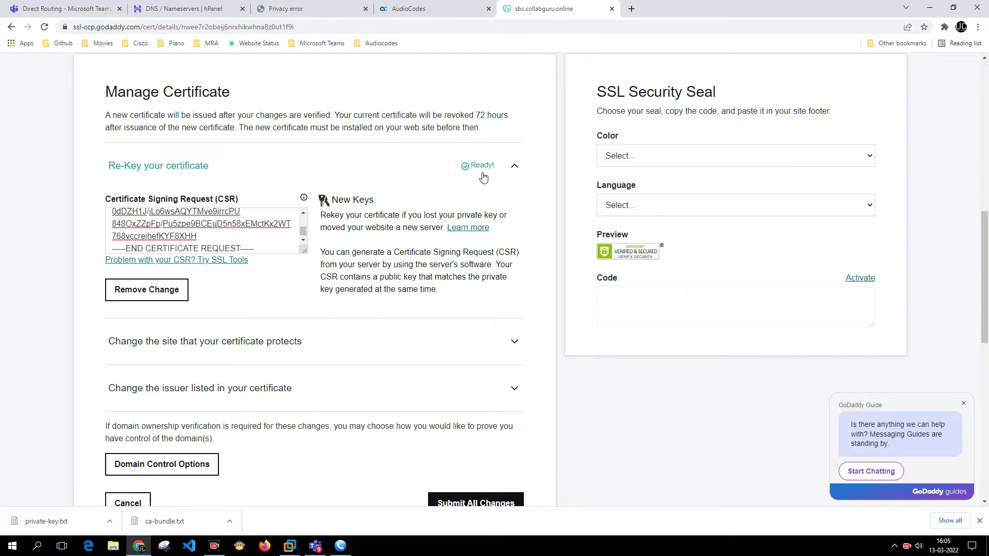
{"action": "scroll", "coordinate": [444, 258], "scroll_direction": "down", "scroll_amount": 3}
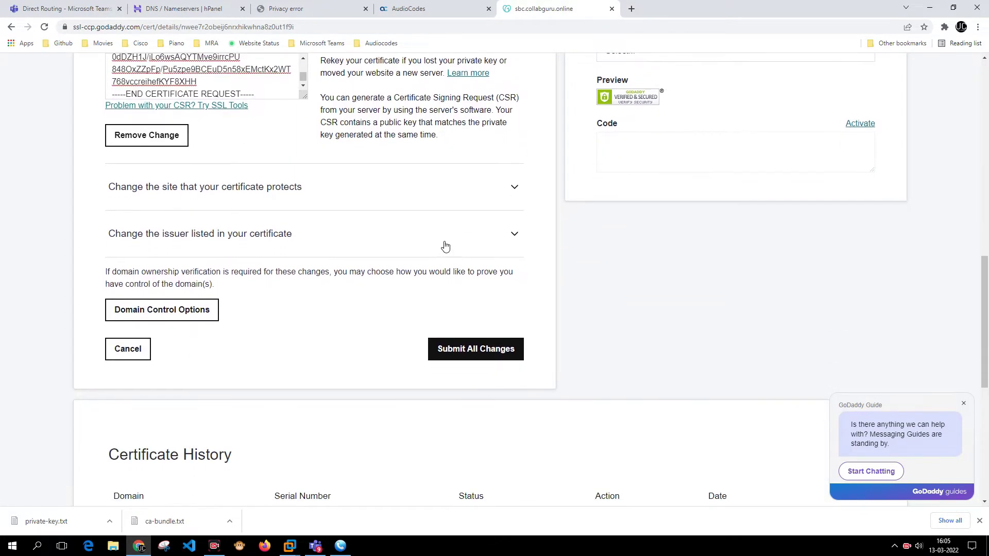
{"action": "left_click", "coordinate": [493, 356]}
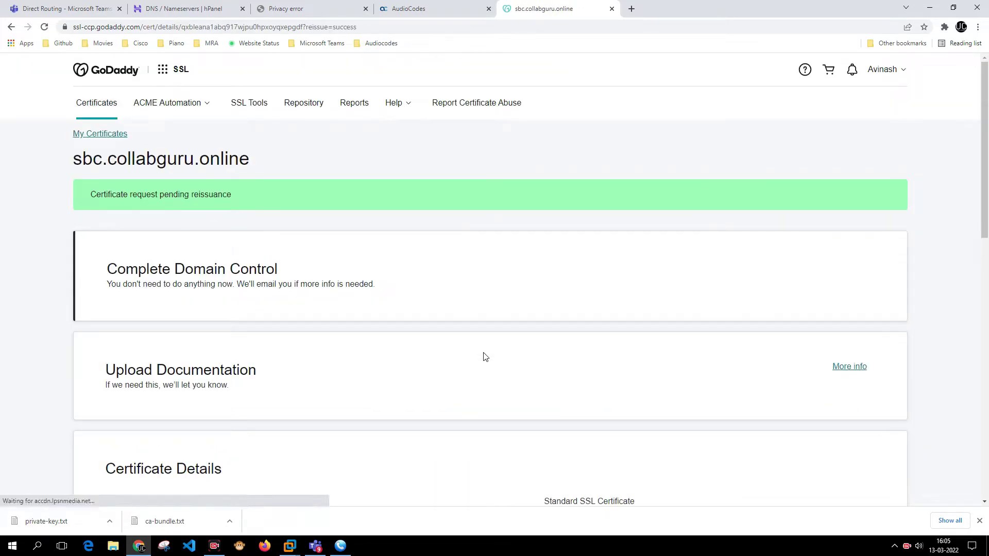
Review the Pending Verification status, the new request date and the submission type.
{"action": "scroll", "coordinate": [406, 110], "scroll_direction": "down", "scroll_amount": 1}
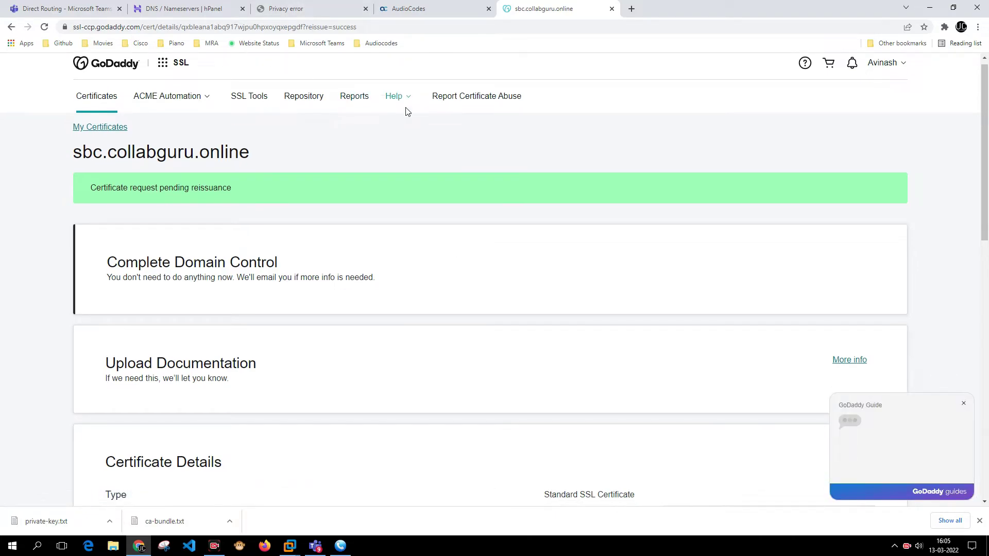
{"action": "scroll", "coordinate": [480, 170], "scroll_direction": "down", "scroll_amount": 10}
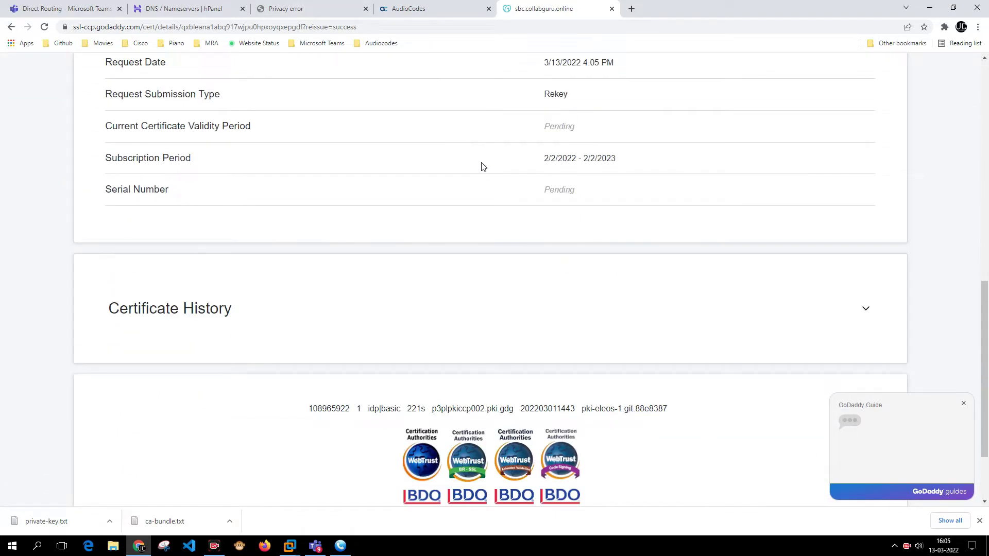
{"action": "scroll", "coordinate": [483, 164], "scroll_direction": "up", "scroll_amount": 1}
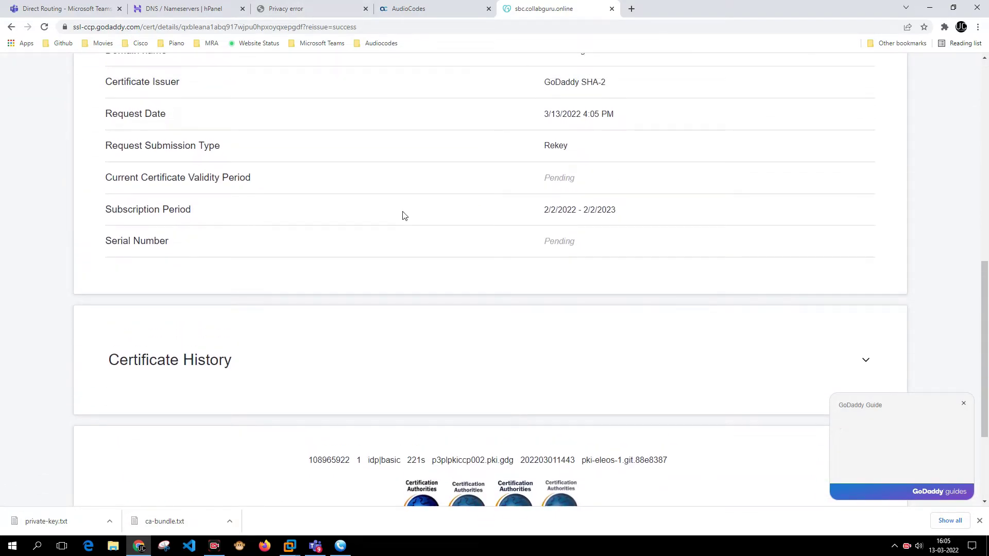
{"action": "scroll", "coordinate": [402, 216], "scroll_direction": "up", "scroll_amount": 2}
{"action": "scroll", "coordinate": [401, 223], "scroll_direction": "up", "scroll_amount": 8}
{"action": "scroll", "coordinate": [401, 221], "scroll_direction": "down", "scroll_amount": 6}
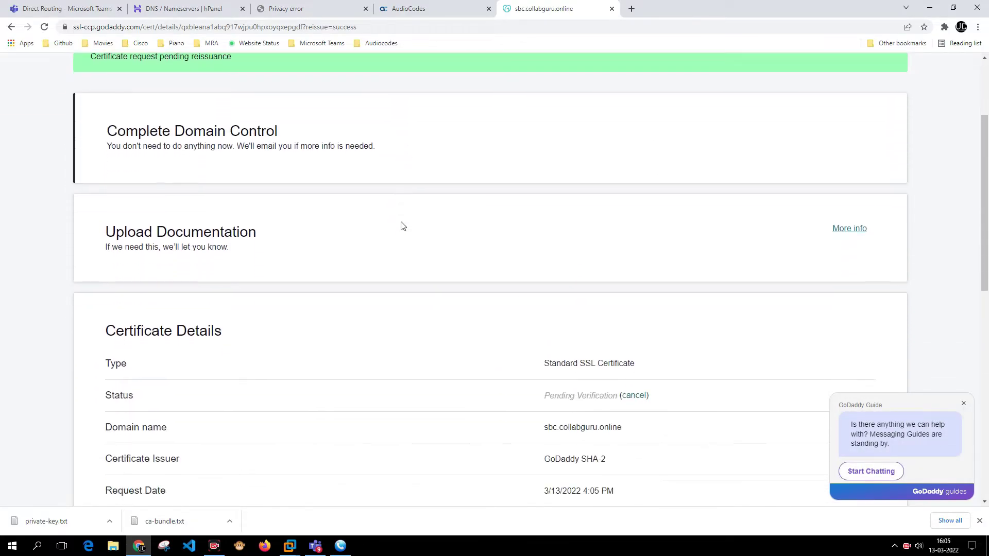
{"action": "left_click_drag", "start_coordinate": [106, 225], "coordinate": [146, 237]}
{"action": "left_click_drag", "start_coordinate": [546, 224], "coordinate": [612, 227]}
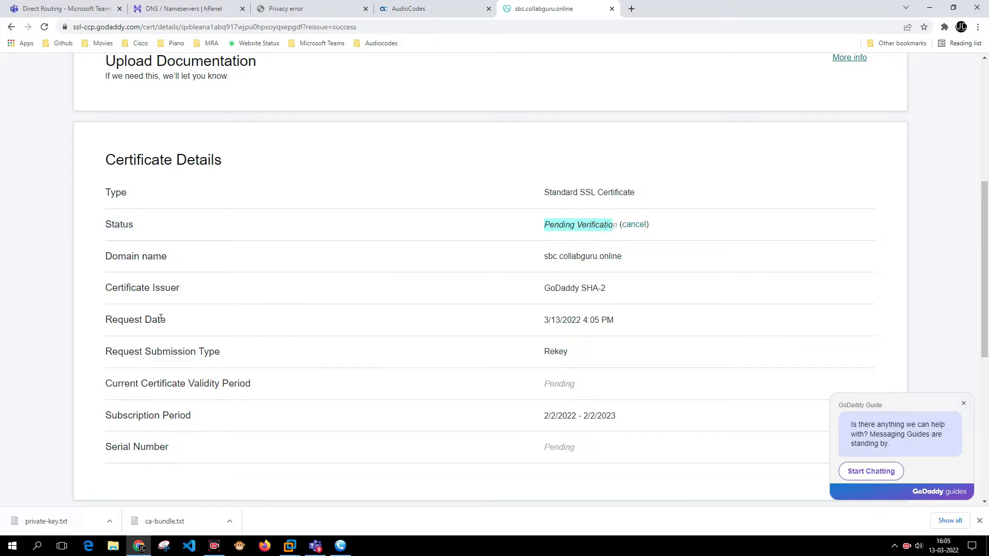
{"action": "left_click_drag", "start_coordinate": [109, 334], "coordinate": [580, 321]}
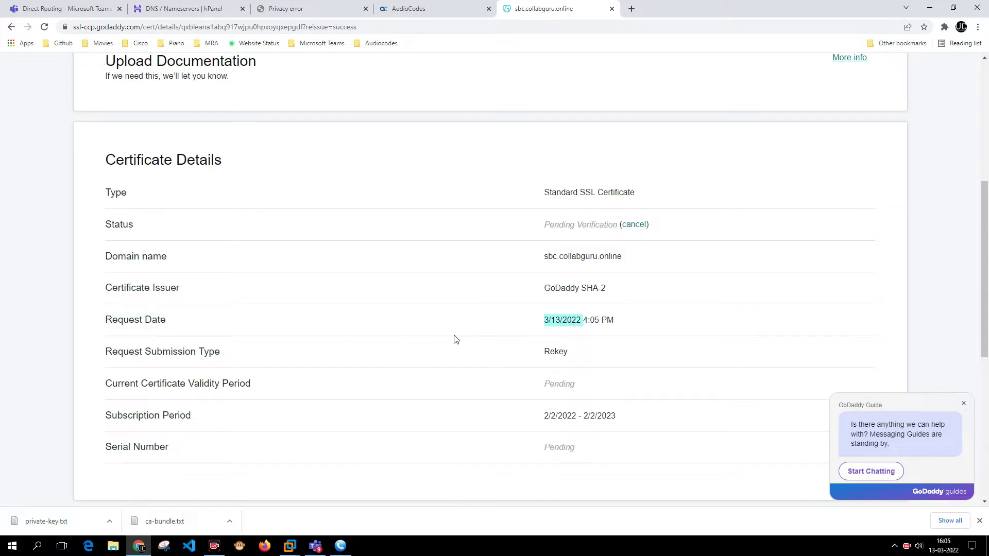
{"action": "left_click_drag", "start_coordinate": [118, 354], "coordinate": [201, 361]}
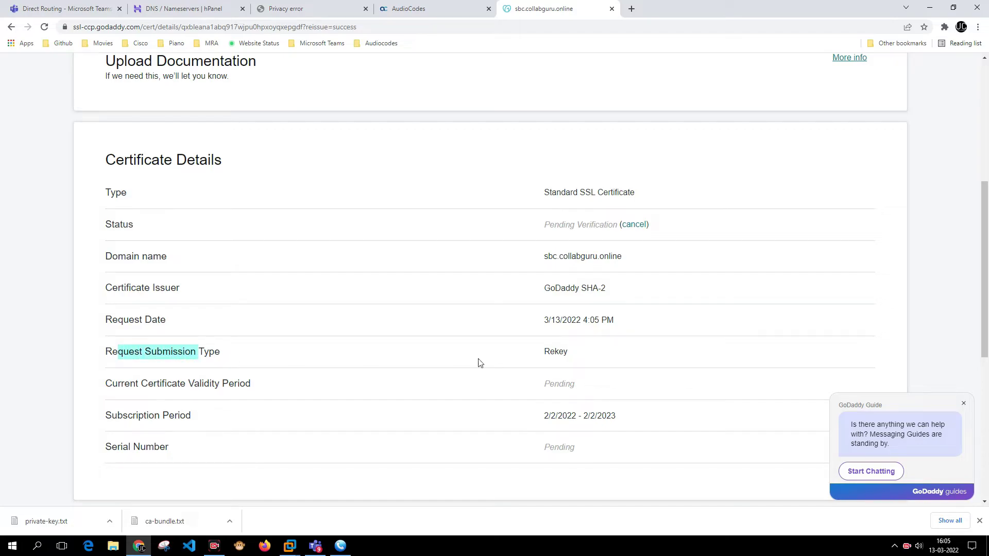
Review the current and pending validity and subscription periods, then reload the certificate page.
{"action": "left_click", "coordinate": [613, 367]}
{"action": "left_click_drag", "start_coordinate": [136, 387], "coordinate": [187, 396]}
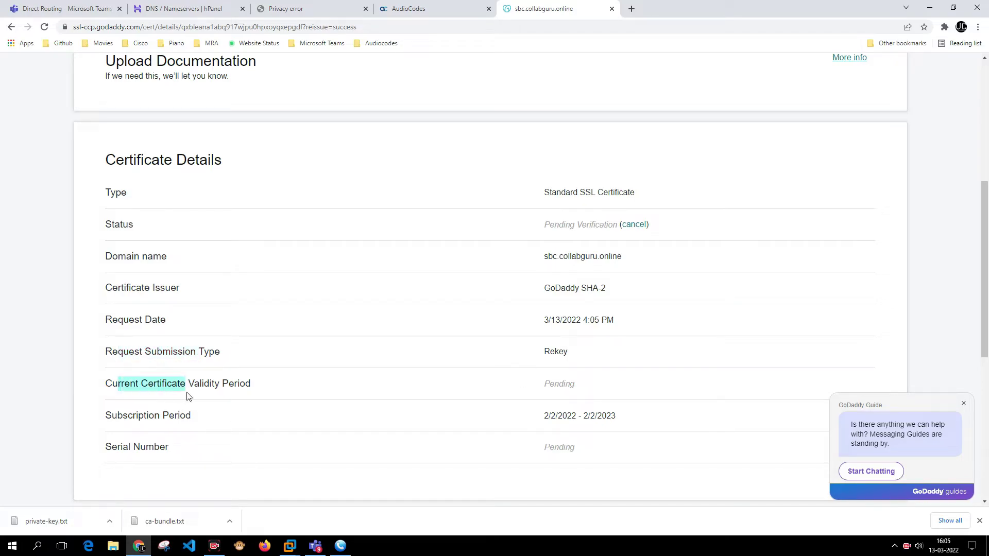
{"action": "left_click", "coordinate": [129, 396]}
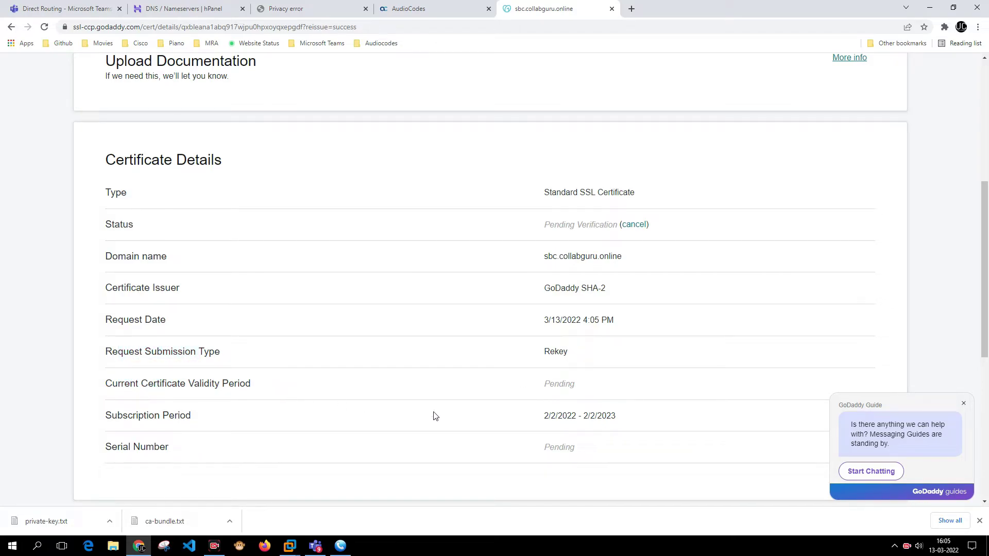
{"action": "double_click", "coordinate": [549, 395]}
{"action": "left_click_drag", "start_coordinate": [112, 418], "coordinate": [186, 419]}
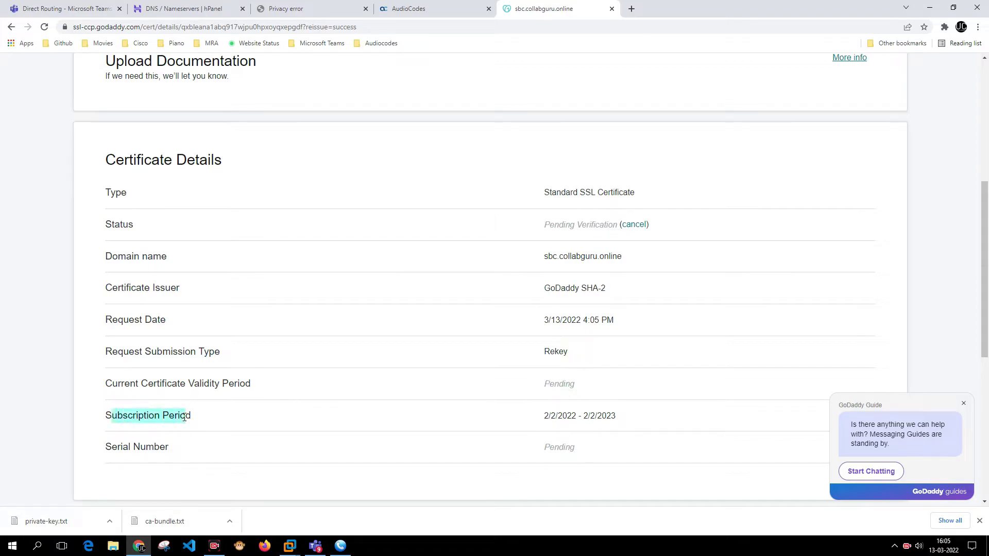
{"action": "left_click_drag", "start_coordinate": [539, 425], "coordinate": [616, 418]}
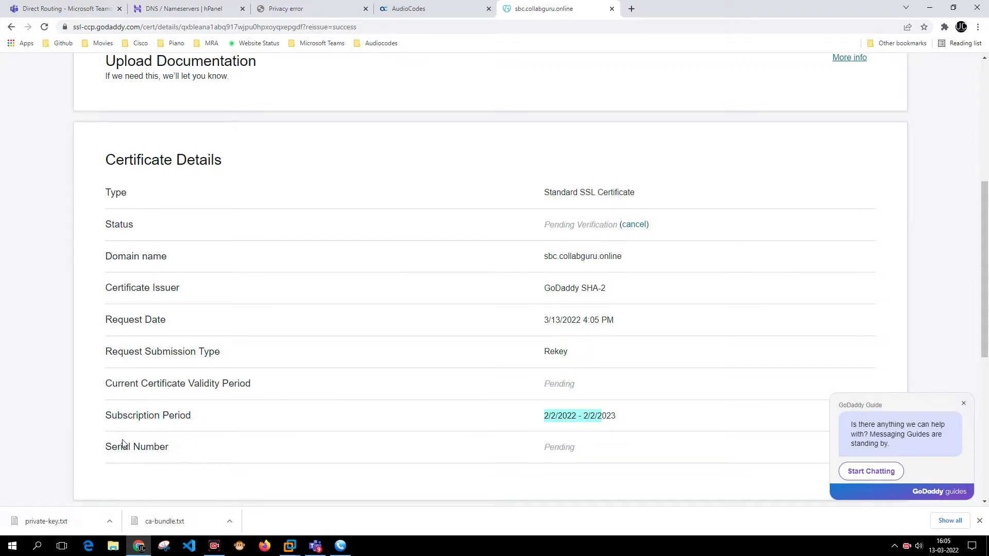
{"action": "left_click_drag", "start_coordinate": [122, 446], "coordinate": [237, 446]}
{"action": "left_click", "coordinate": [552, 448]}
{"action": "scroll", "coordinate": [548, 443], "scroll_direction": "up", "scroll_amount": 6}
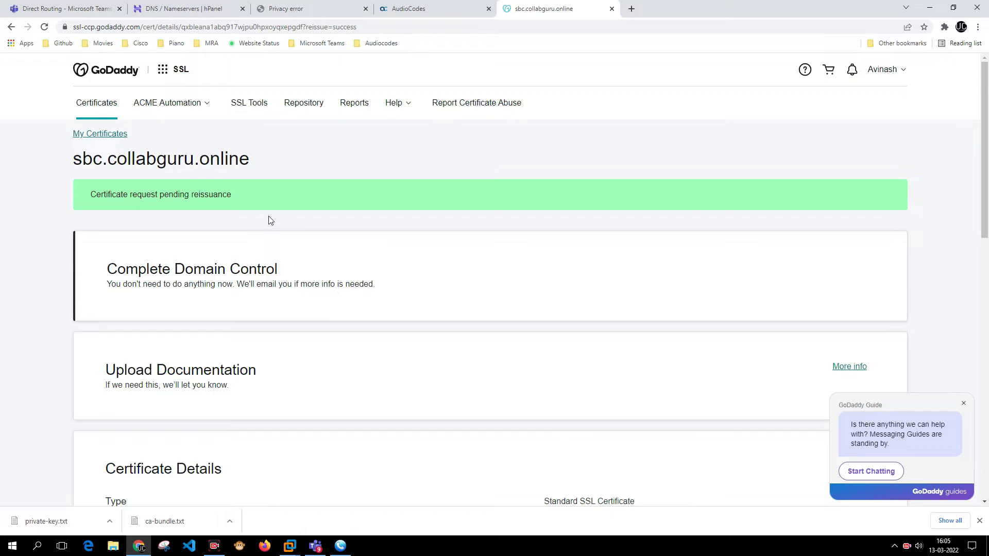
{"action": "left_click", "coordinate": [46, 29]}
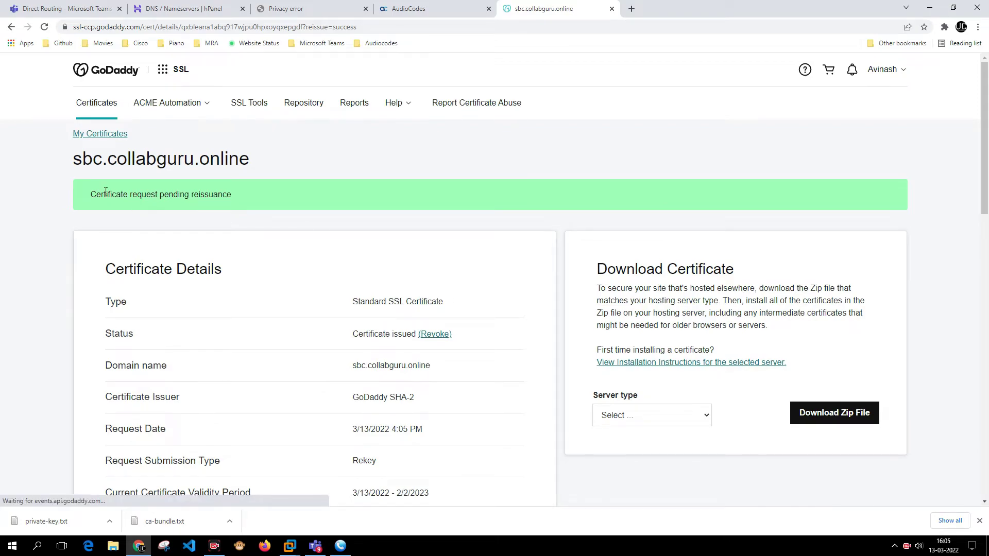
Expand the Certificate History table below the pending reissuance banner.
{"action": "left_click_drag", "start_coordinate": [103, 197], "coordinate": [156, 201]}
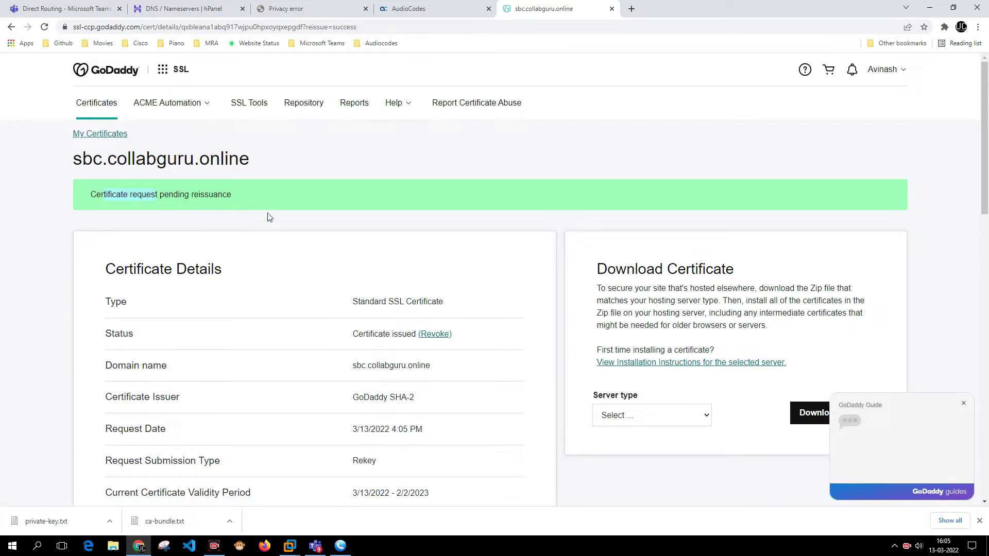
{"action": "scroll", "coordinate": [267, 217], "scroll_direction": "down", "scroll_amount": 15}
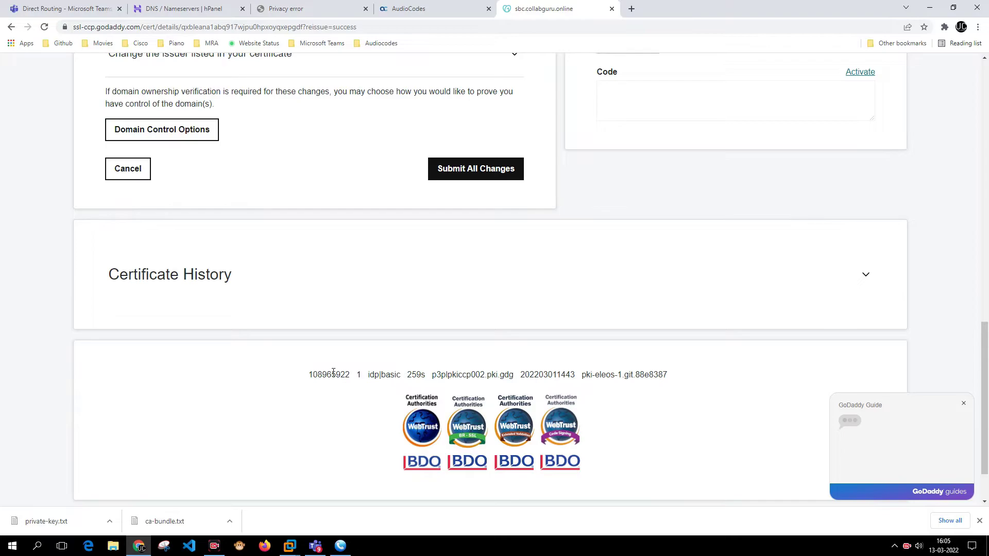
{"action": "left_click", "coordinate": [261, 277]}
{"action": "scroll", "coordinate": [623, 342], "scroll_direction": "down", "scroll_amount": 1}
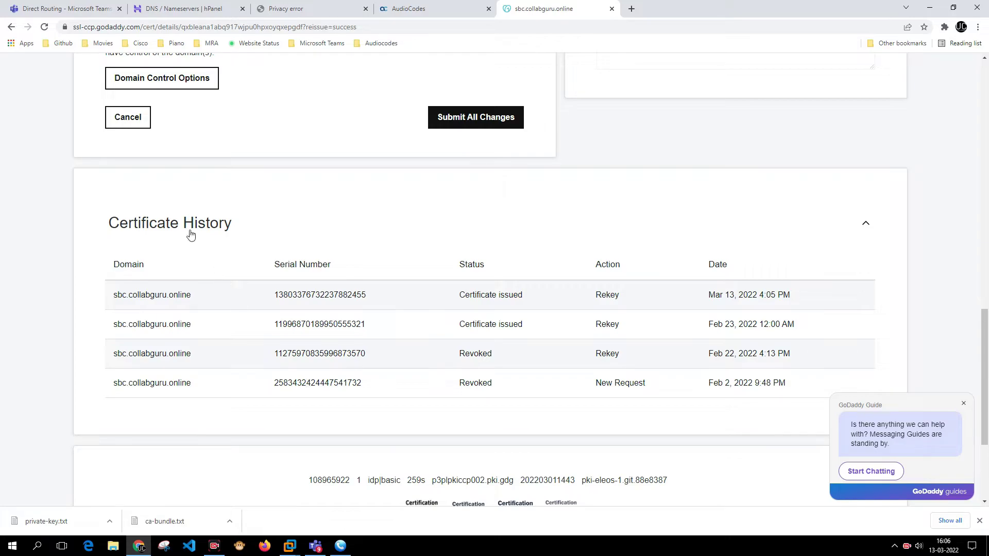
Review the history entries: the original request and the Feb 22, Feb 23 and Mar 13 rekeys.
{"action": "left_click_drag", "start_coordinate": [141, 296], "coordinate": [784, 305]}
{"action": "left_click_drag", "start_coordinate": [772, 384], "coordinate": [739, 315]}
{"action": "left_click_drag", "start_coordinate": [791, 386], "coordinate": [714, 381]}
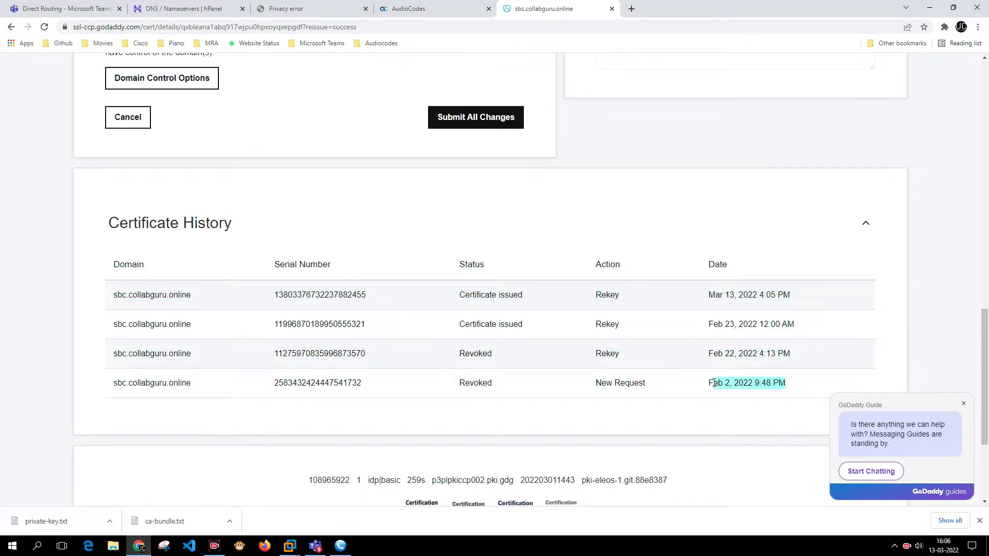
{"action": "left_click_drag", "start_coordinate": [771, 354], "coordinate": [716, 354]}
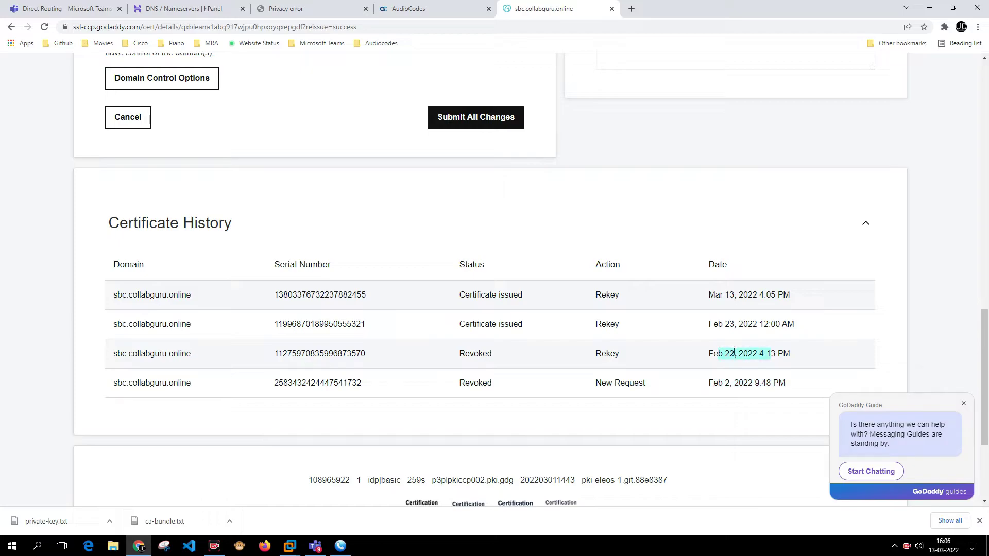
{"action": "left_click_drag", "start_coordinate": [796, 325], "coordinate": [710, 326]}
{"action": "left_click_drag", "start_coordinate": [798, 295], "coordinate": [698, 302]}
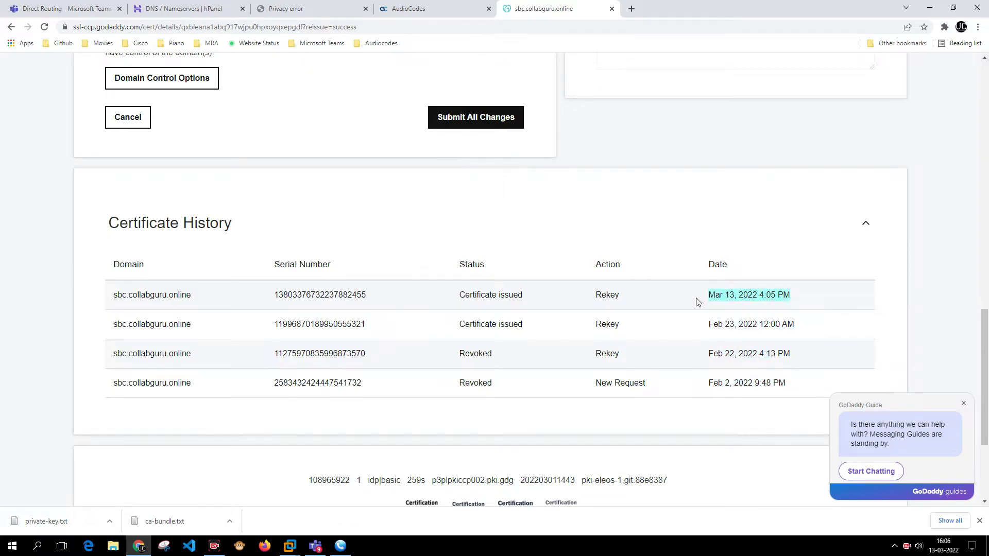
{"action": "left_click_drag", "start_coordinate": [461, 296], "coordinate": [511, 298]}
Reload the certificate page to refresh its details.
{"action": "scroll", "coordinate": [509, 300], "scroll_direction": "up", "scroll_amount": 6}
{"action": "scroll", "coordinate": [499, 314], "scroll_direction": "up", "scroll_amount": 8}
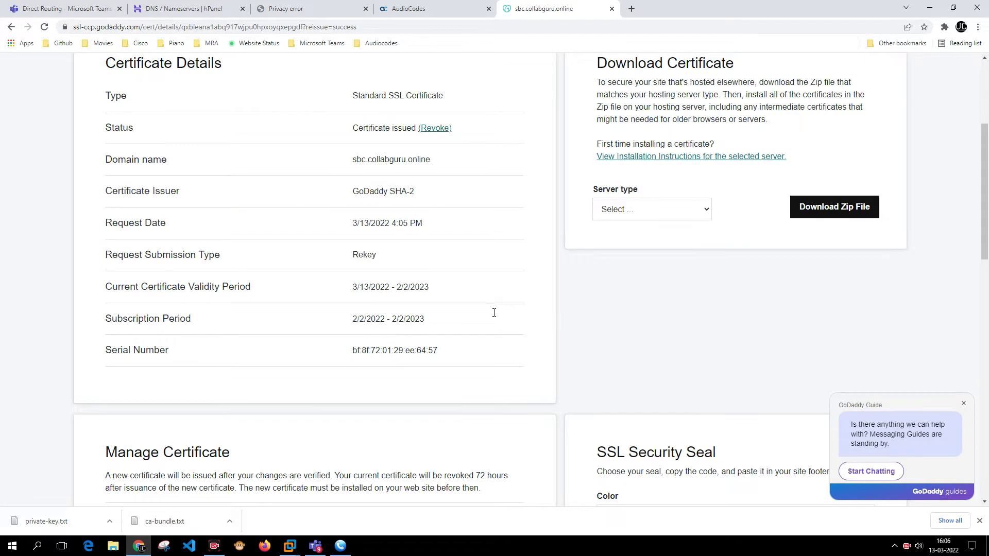
{"action": "scroll", "coordinate": [455, 304], "scroll_direction": "down", "scroll_amount": 2}
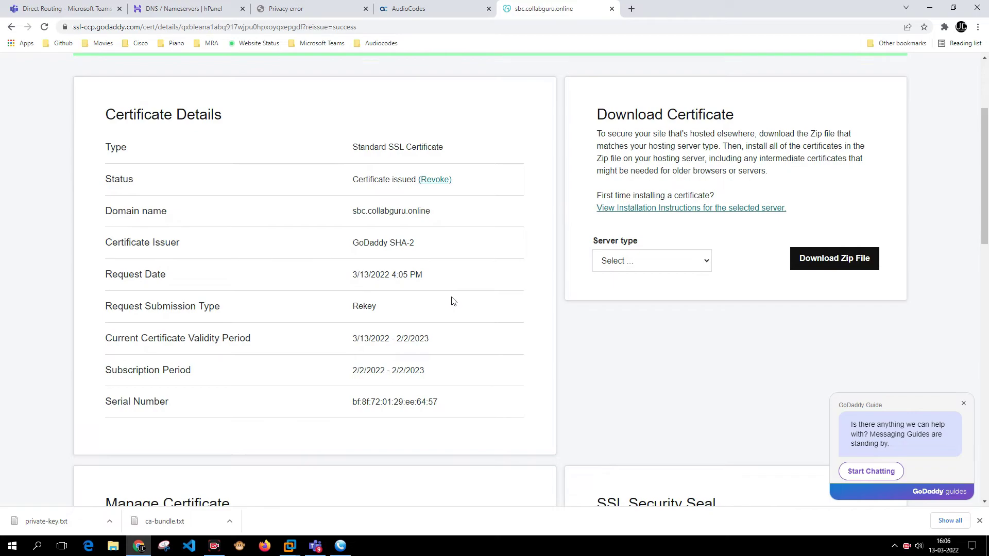
{"action": "scroll", "coordinate": [165, 255], "scroll_direction": "up", "scroll_amount": 2}
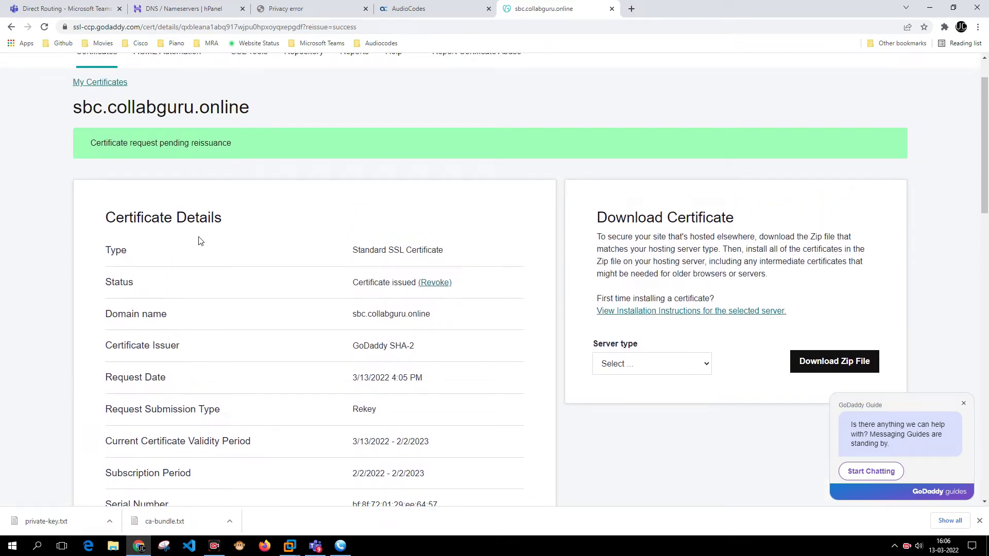
{"action": "scroll", "coordinate": [212, 211], "scroll_direction": "up", "scroll_amount": 1}
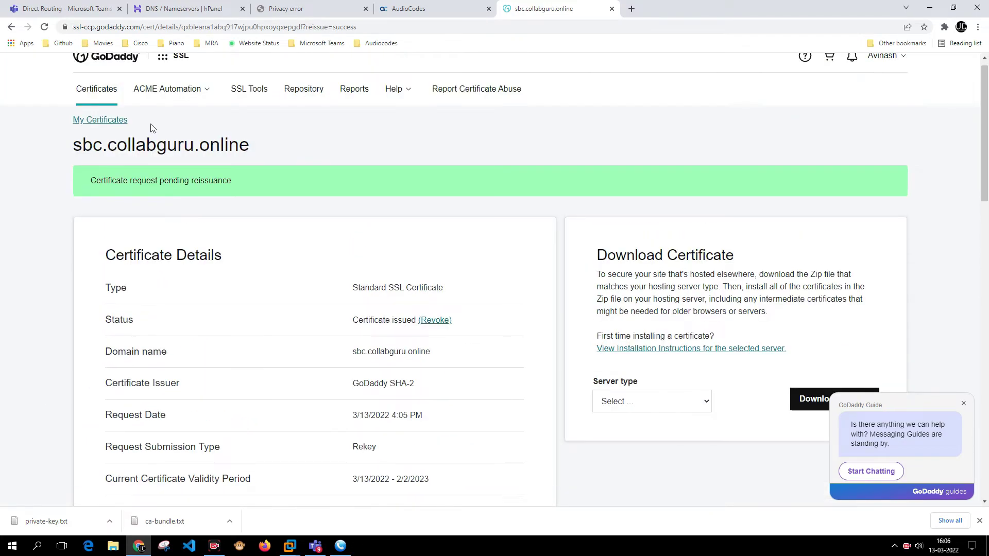
{"action": "left_click", "coordinate": [45, 27]}
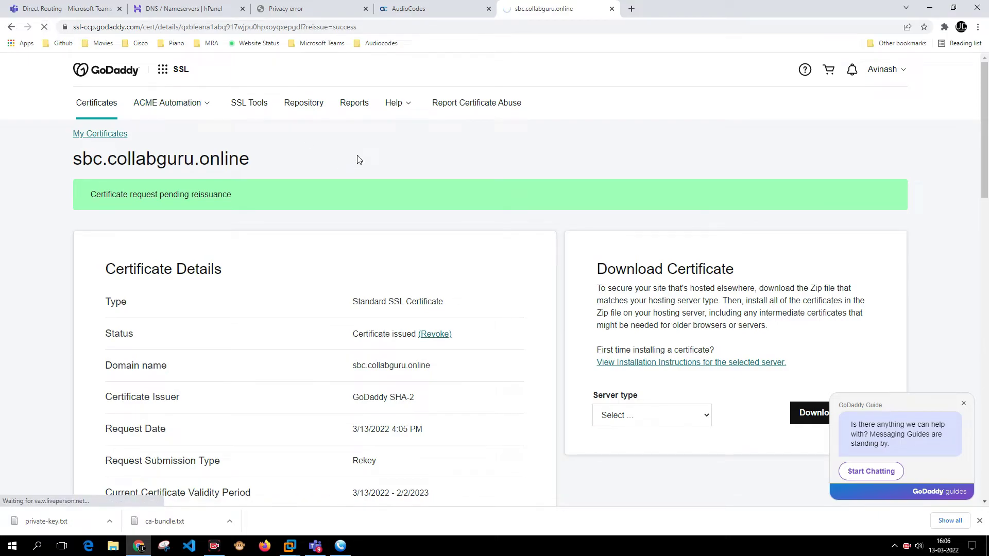
Check validity 3/13/2022–2/2/2023 and serial bf:8f:72:01:29:ee:64:57, then open the Server type list.
{"action": "scroll", "coordinate": [271, 192], "scroll_direction": "down", "scroll_amount": 2}
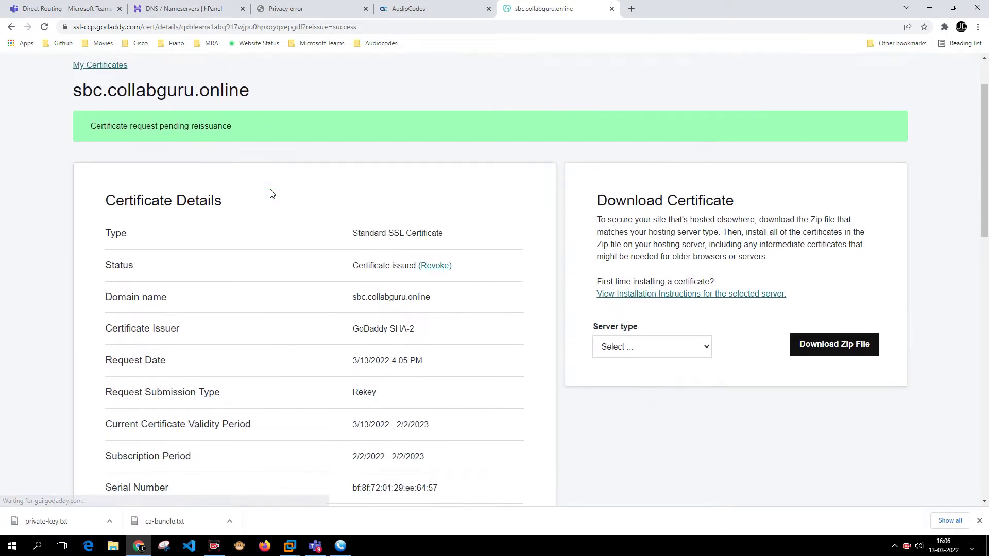
{"action": "scroll", "coordinate": [277, 192], "scroll_direction": "down", "scroll_amount": 3}
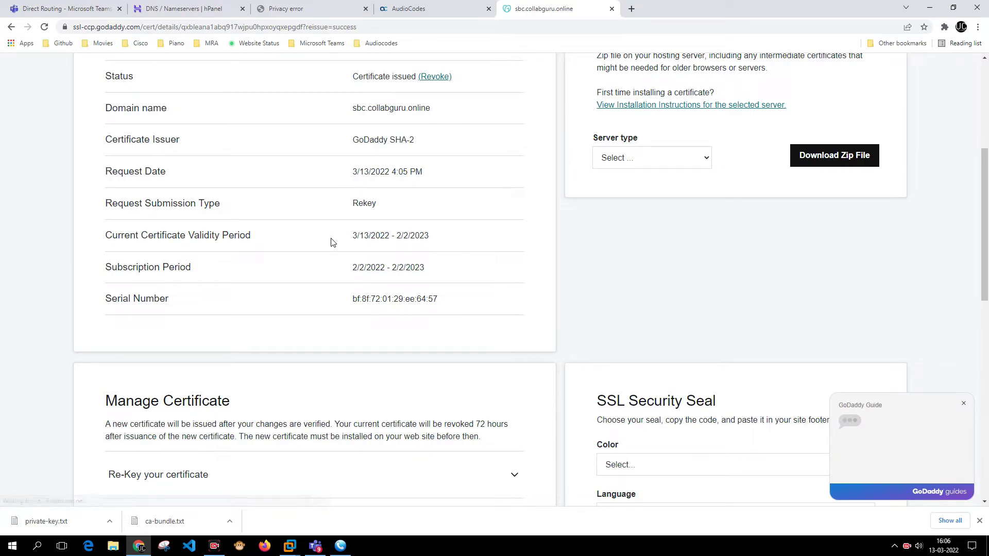
{"action": "scroll", "coordinate": [322, 219], "scroll_direction": "up", "scroll_amount": 2}
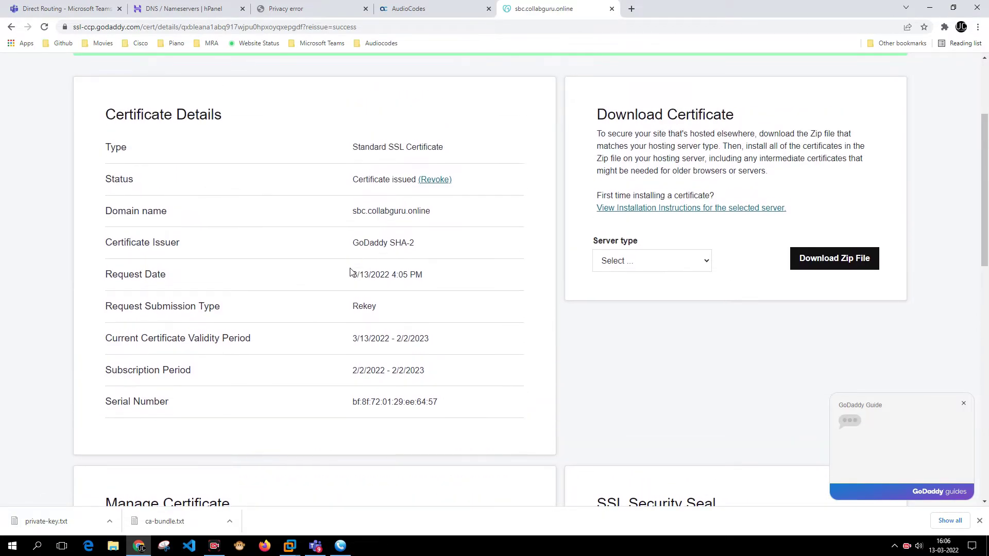
{"action": "left_click_drag", "start_coordinate": [349, 279], "coordinate": [432, 273]}
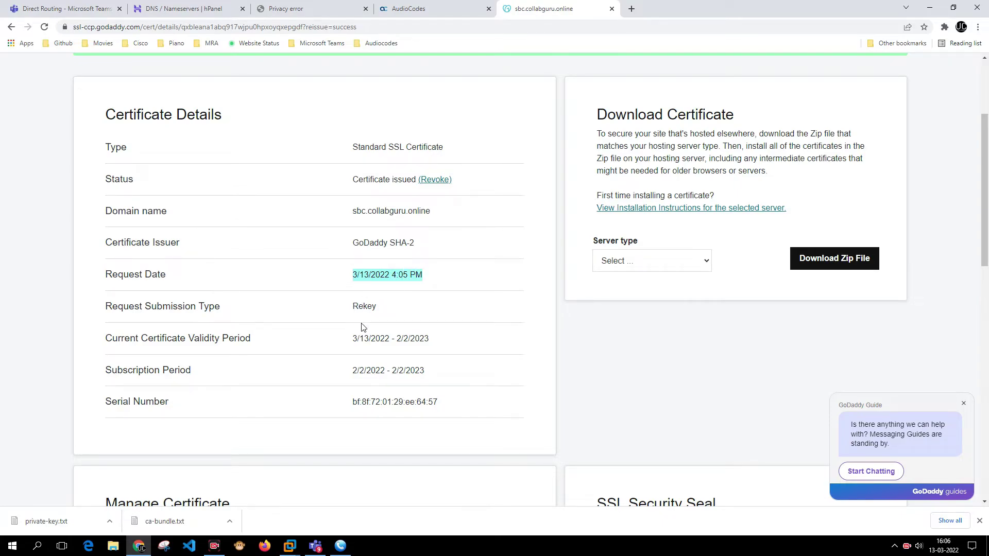
{"action": "left_click_drag", "start_coordinate": [355, 340], "coordinate": [432, 345]}
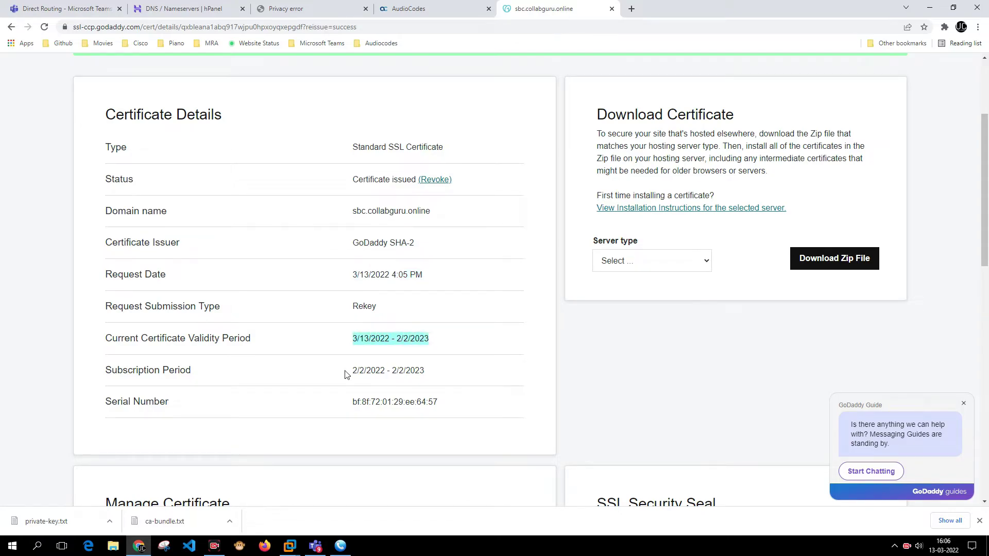
{"action": "left_click_drag", "start_coordinate": [347, 372], "coordinate": [425, 379]}
{"action": "left_click_drag", "start_coordinate": [345, 407], "coordinate": [436, 402]}
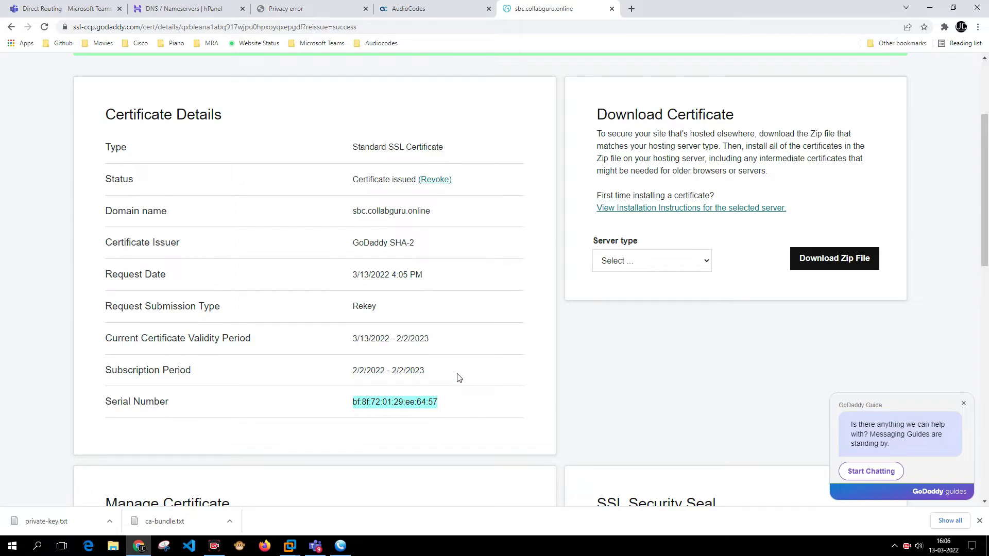
{"action": "left_click", "coordinate": [673, 262]}
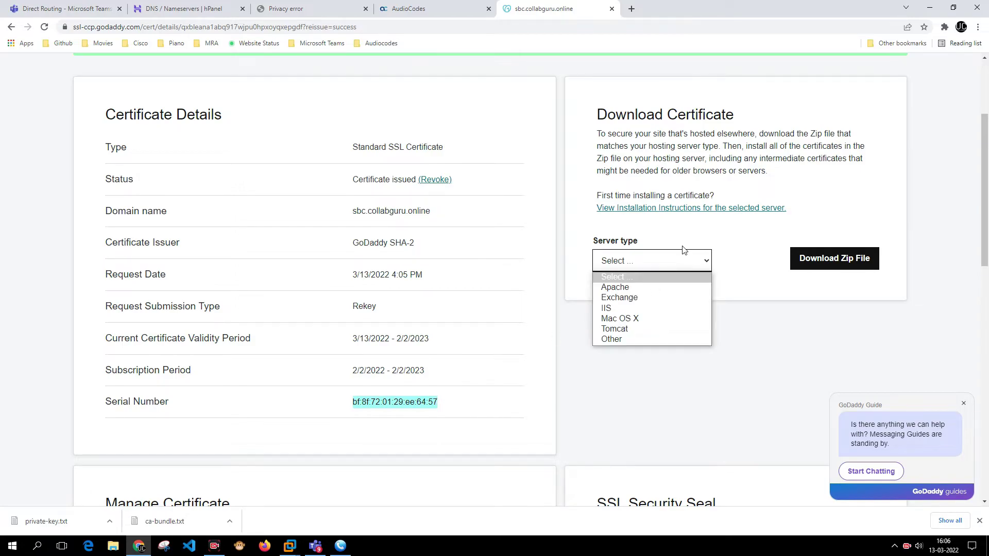
Save sbc.collabguru.online.zip for server type Other into a new 'Godaddy Cere' folder.
{"action": "left_click", "coordinate": [691, 259]}
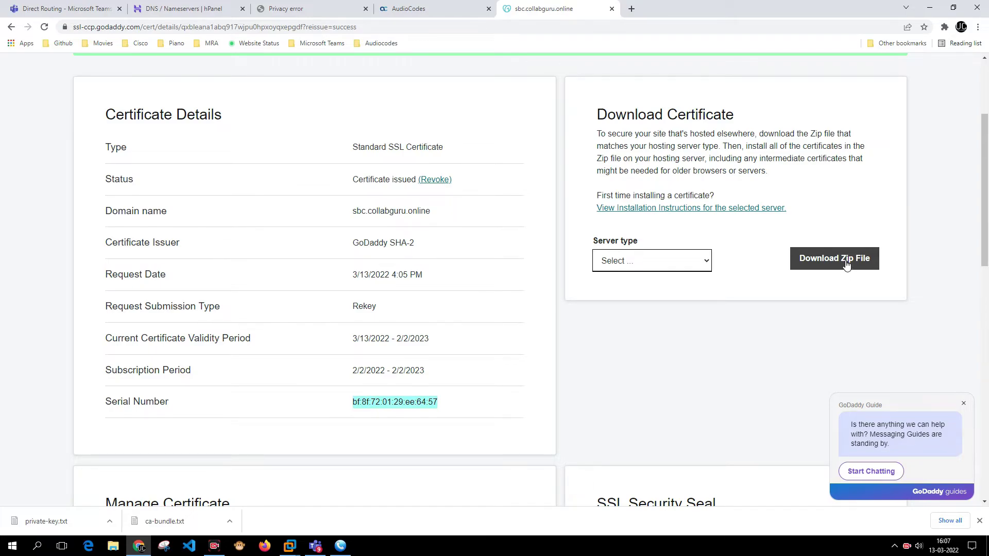
{"action": "left_click", "coordinate": [846, 264]}
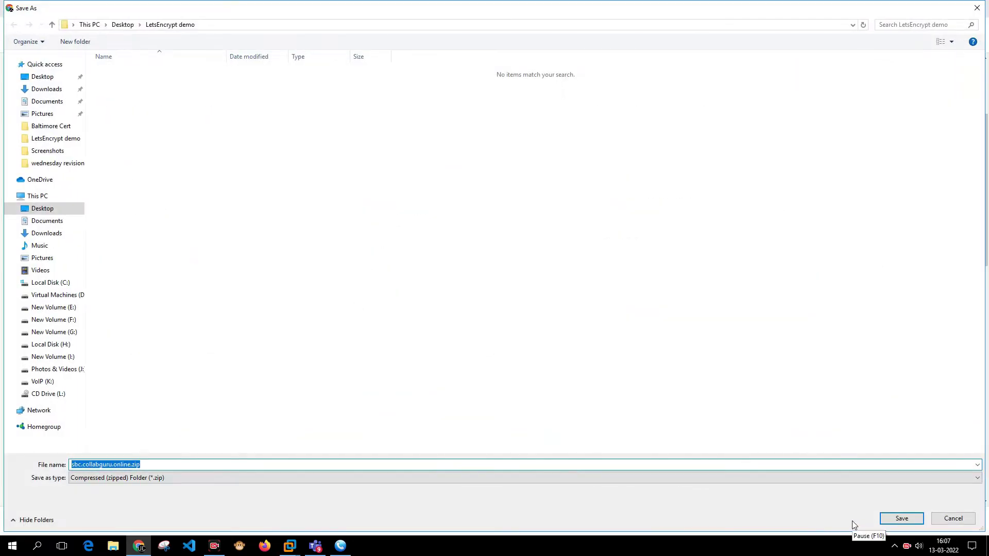
{"action": "left_click", "coordinate": [165, 120]}
{"action": "left_click", "coordinate": [91, 40]}
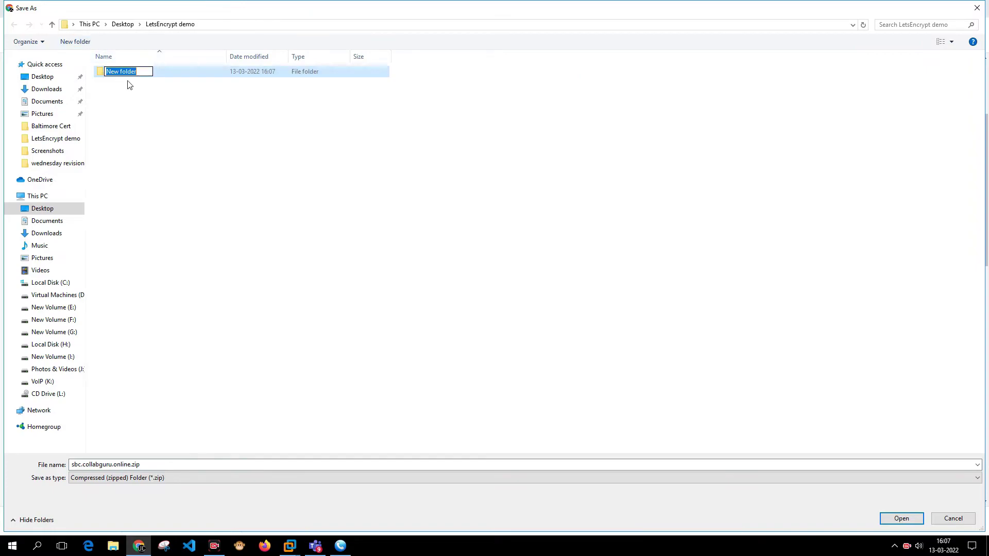
{"action": "type", "text": "Godaddy Ceret"}
{"action": "key", "text": "Return"}
{"action": "key", "text": "Return"}
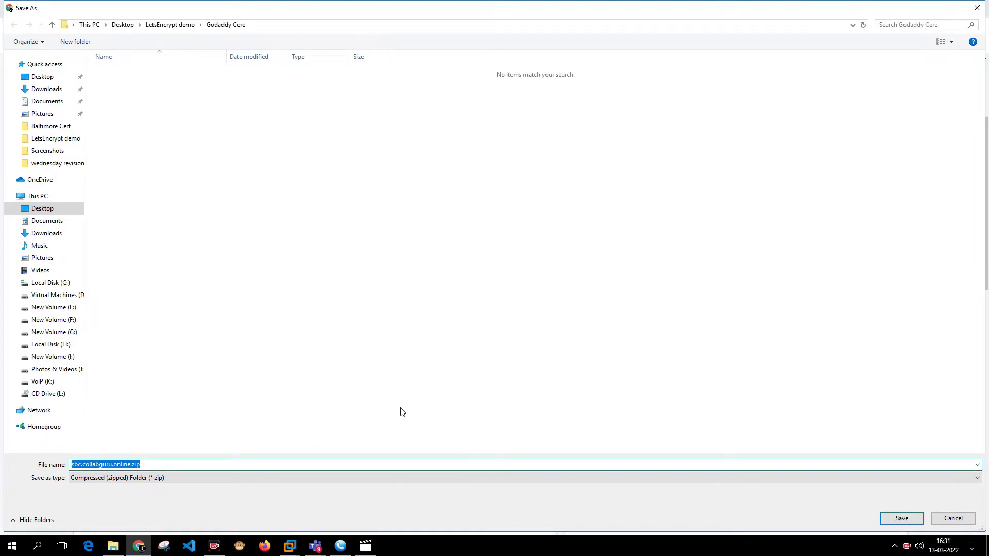
{"action": "key", "text": "Return"}
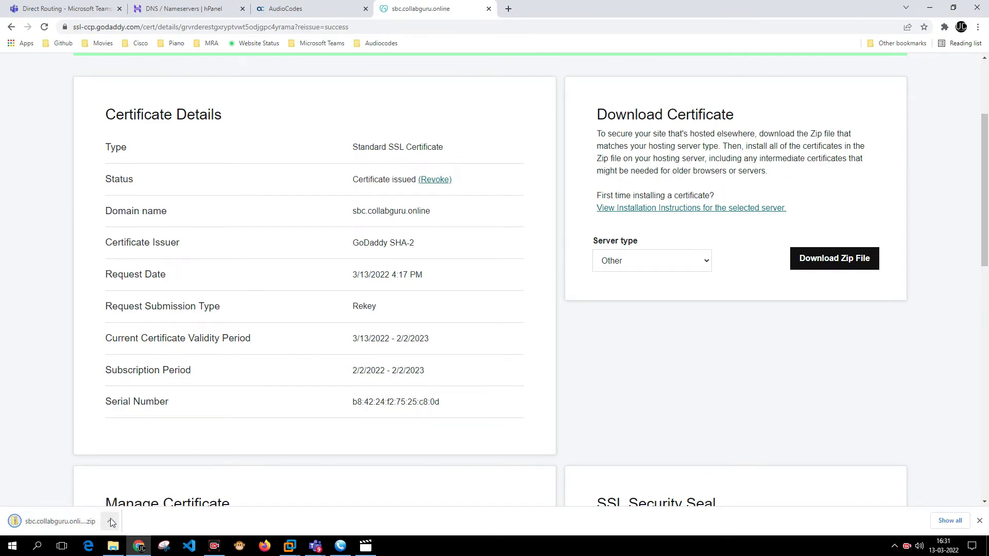
Locate the downloaded zip in its folder and extract it to the suggested sbc.collabguru.online folder.
{"action": "left_click", "coordinate": [110, 521]}
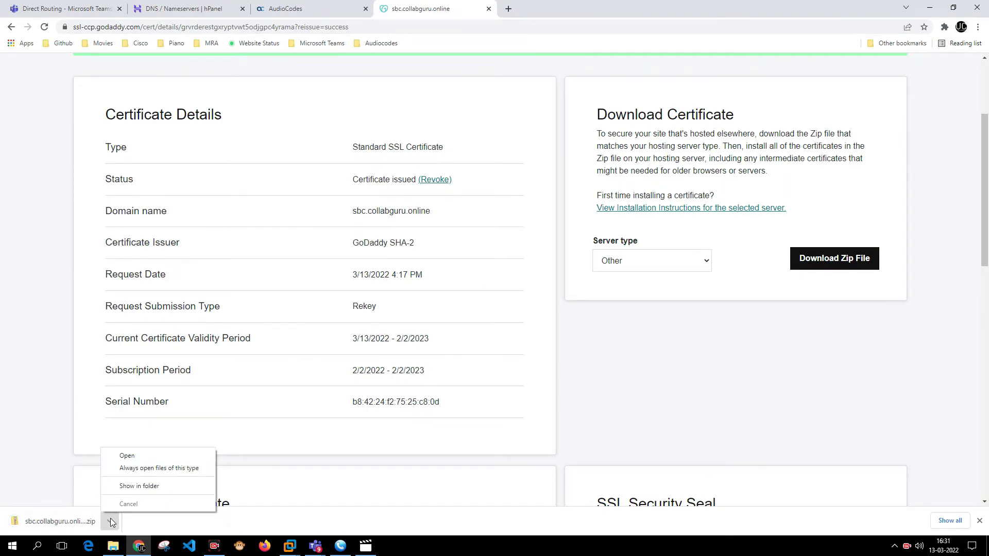
{"action": "left_click", "coordinate": [124, 492]}
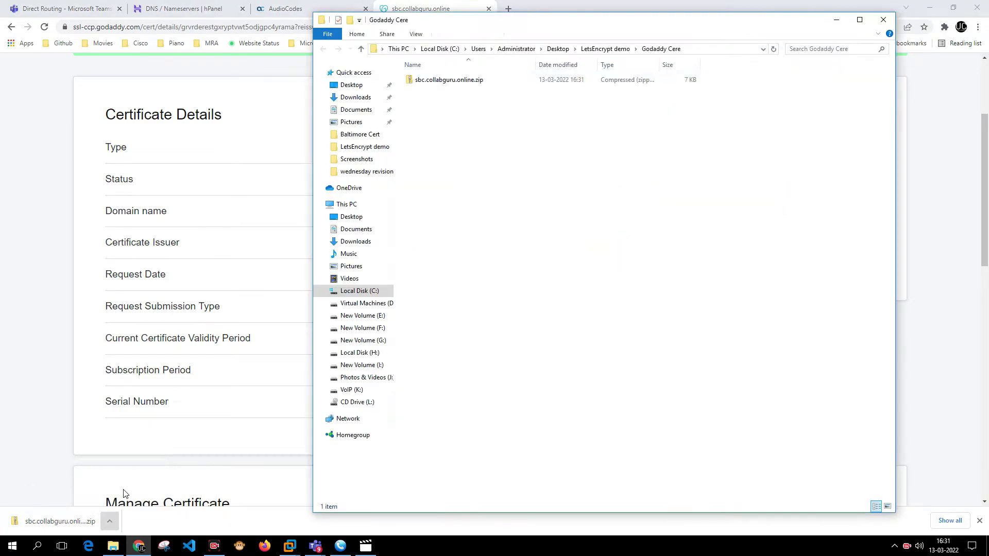
{"action": "right_click", "coordinate": [451, 83]}
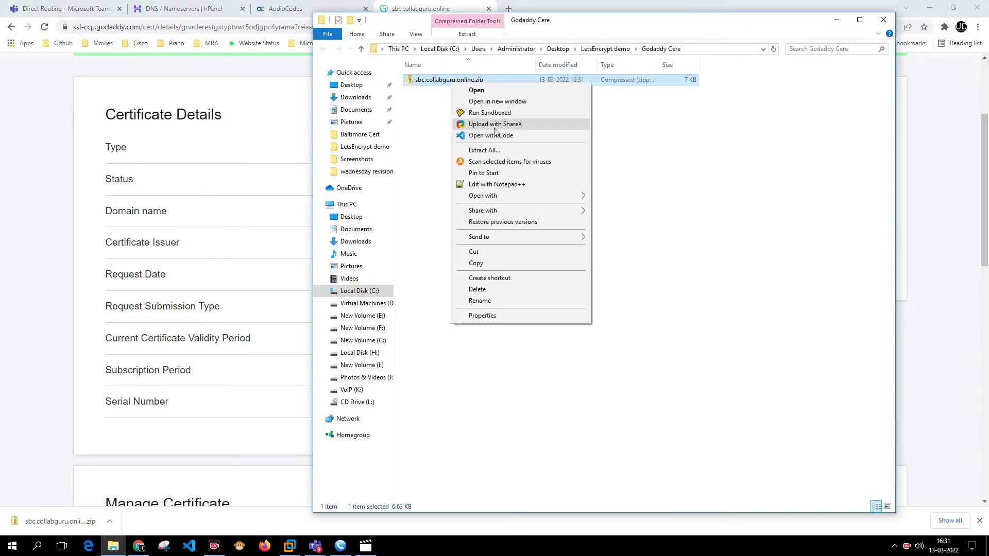
{"action": "left_click", "coordinate": [498, 150]}
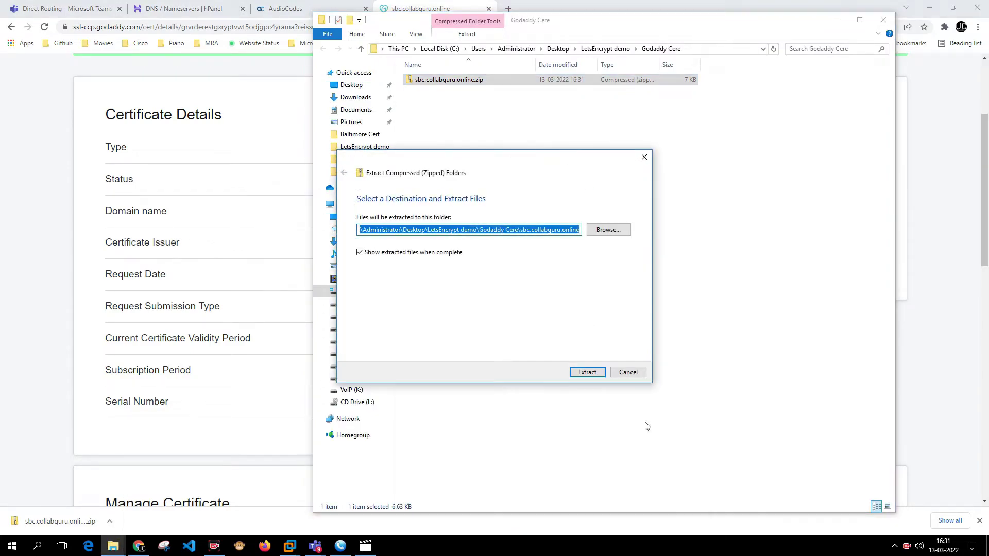
{"action": "left_click", "coordinate": [588, 372]}
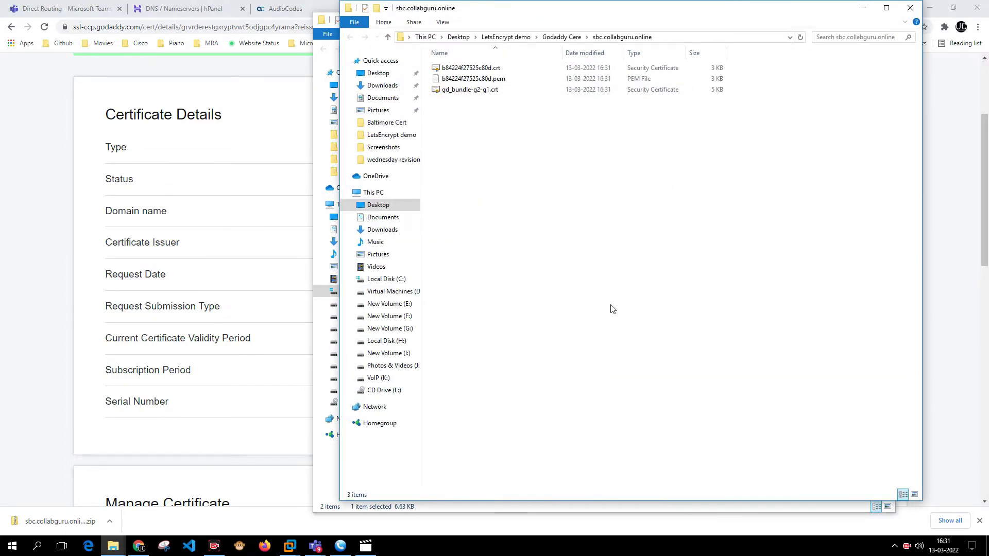
{"action": "left_click", "coordinate": [950, 207]}
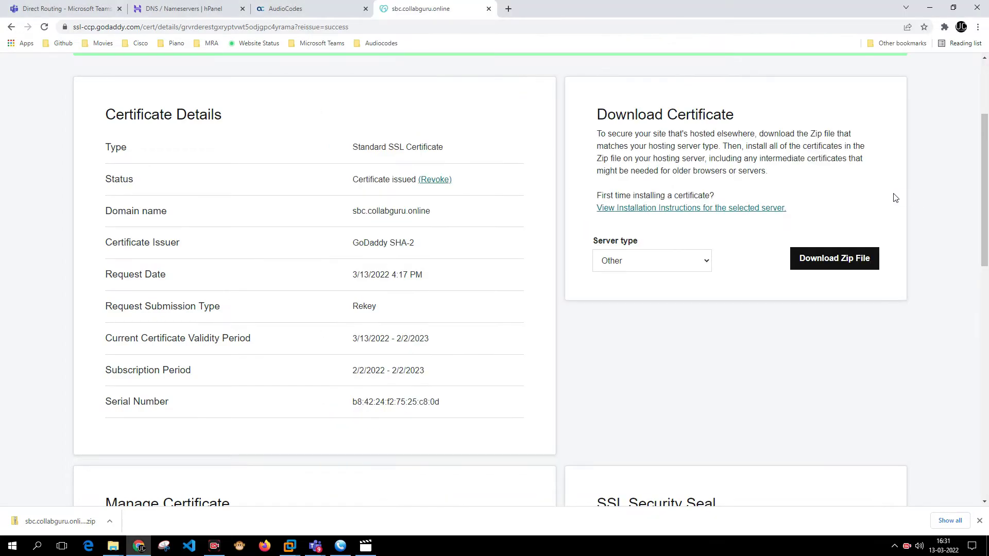
Load b84224f27525c80d.crt as TLS Context 0's device certificate through Change Certificate.
{"action": "left_click", "coordinate": [285, 11]}
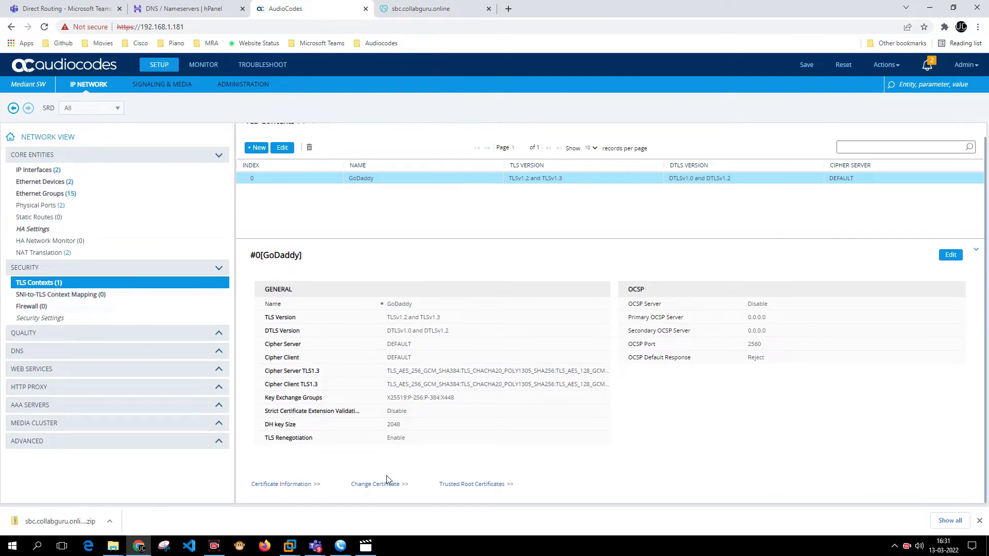
{"action": "left_click", "coordinate": [387, 487]}
{"action": "scroll", "coordinate": [443, 398], "scroll_direction": "down", "scroll_amount": 10}
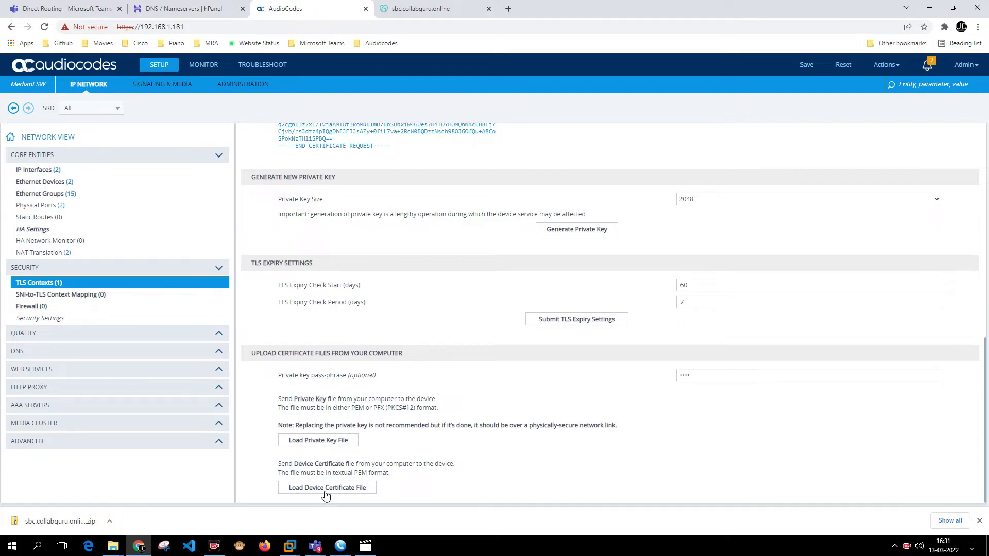
{"action": "left_click", "coordinate": [325, 492]}
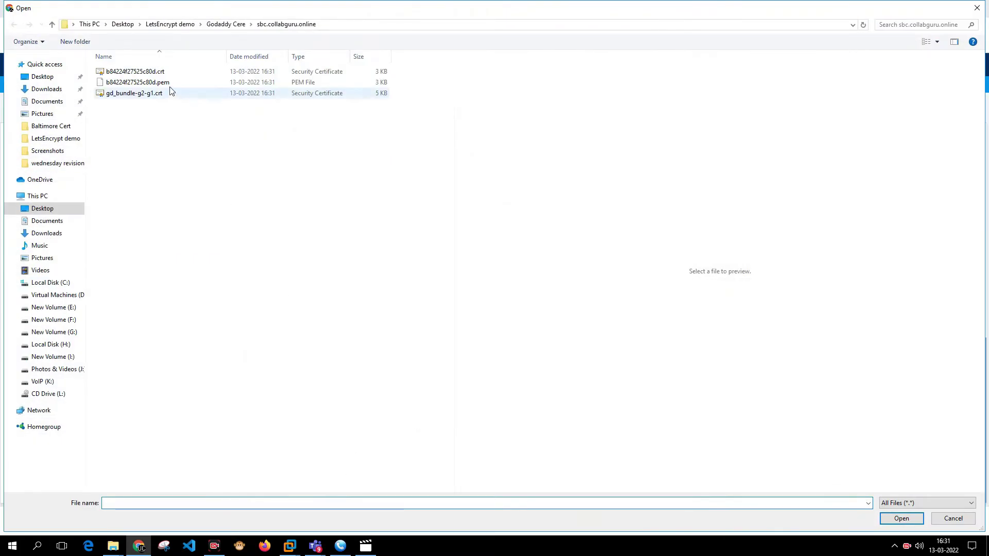
{"action": "double_click", "coordinate": [146, 76]}
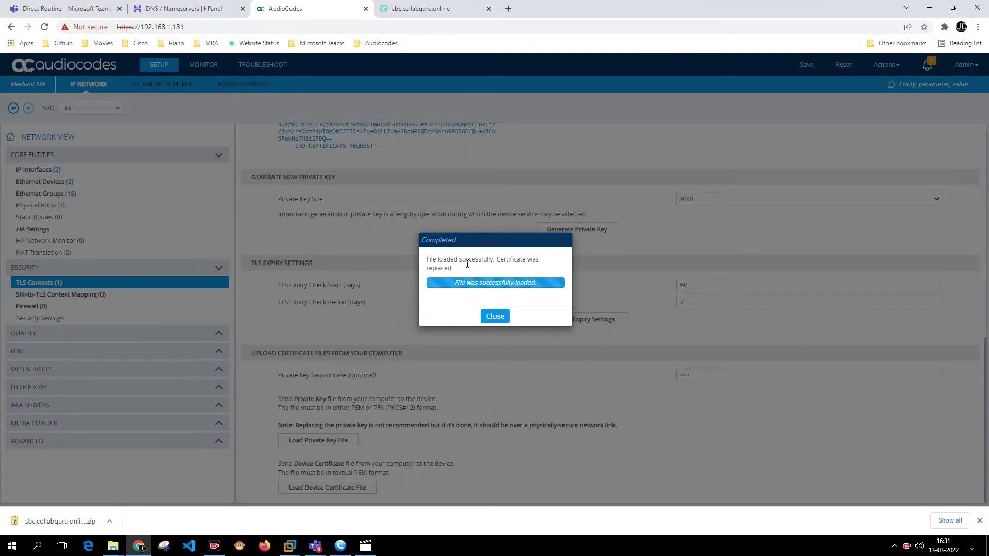
{"action": "left_click", "coordinate": [499, 319]}
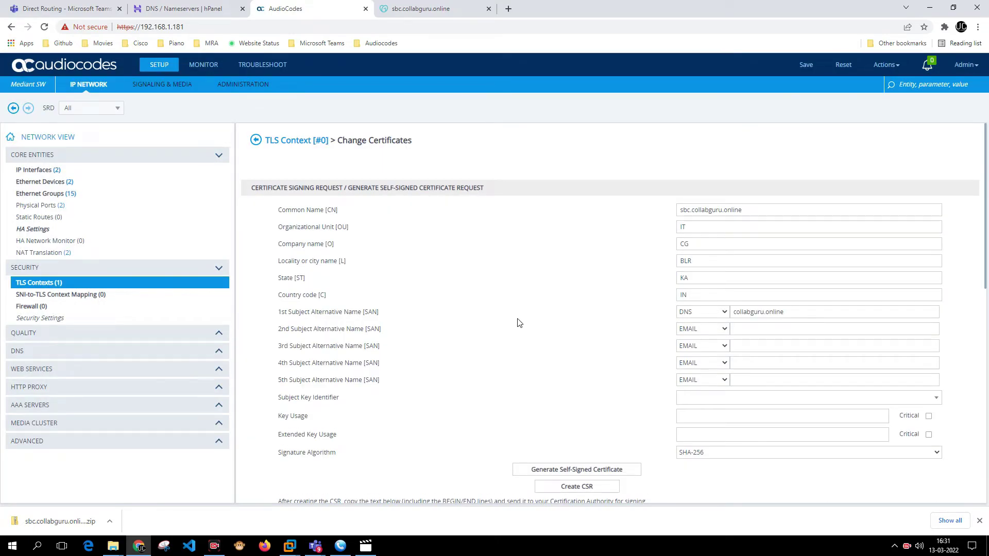
Save the configuration to the device, proceeding past Chrome's privacy warning and confirming Yes.
{"action": "left_click", "coordinate": [796, 70]}
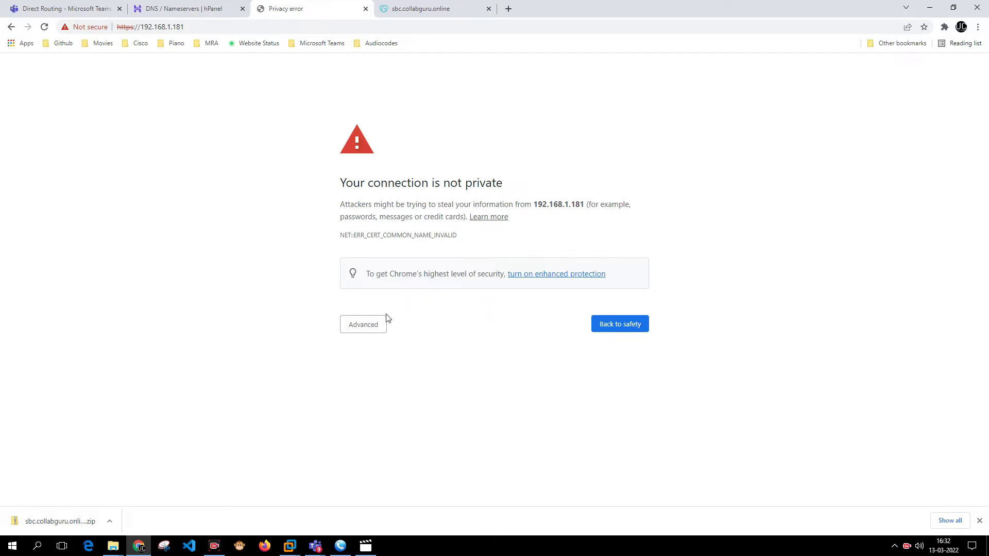
{"action": "left_click", "coordinate": [376, 326]}
{"action": "left_click", "coordinate": [410, 405]}
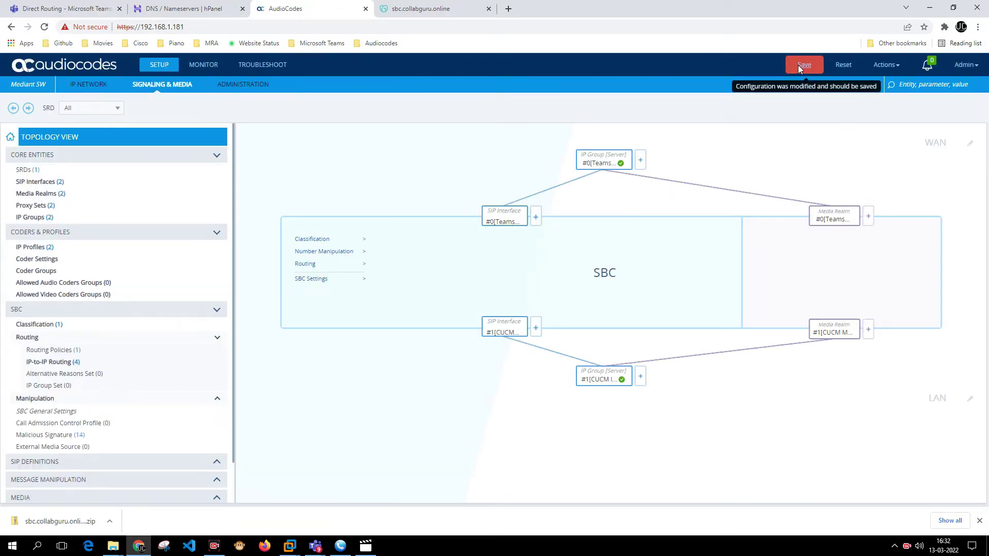
{"action": "left_click", "coordinate": [799, 65]}
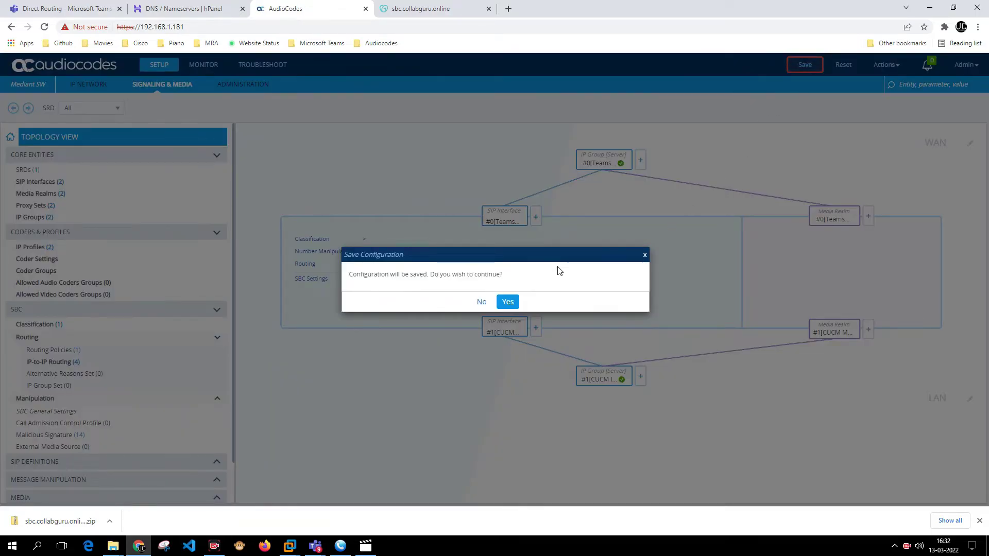
{"action": "left_click", "coordinate": [517, 303]}
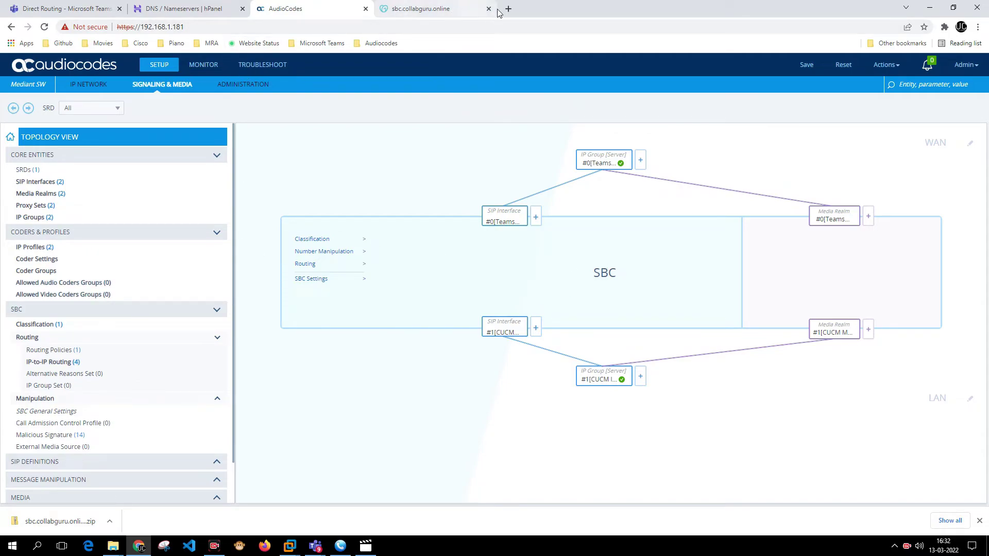
Open sbc.collabguru.online in a new tab and verify its Go Daddy certificate is valid.
{"action": "key", "text": "ctrl+t"}
{"action": "type", "text": "sbc"}
{"action": "key", "text": "Return"}
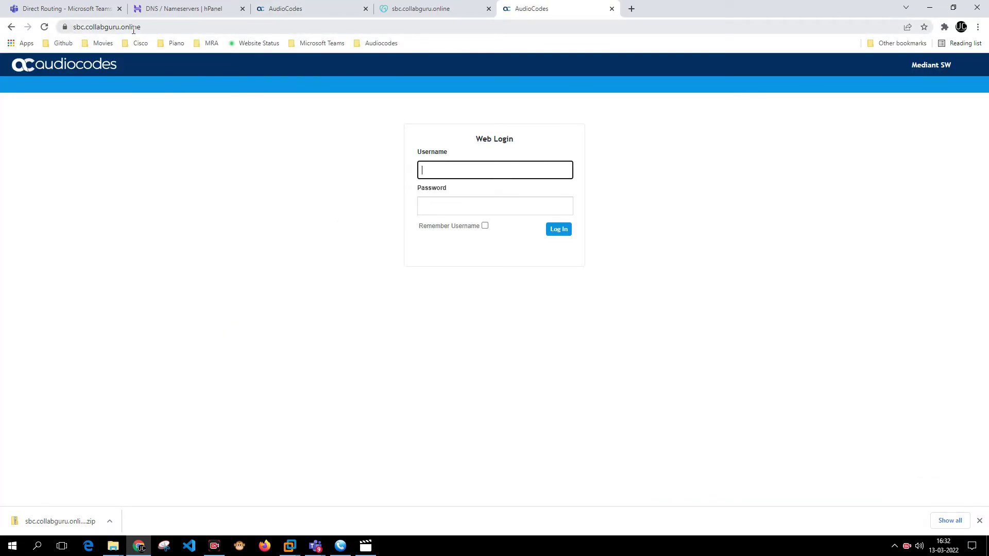
{"action": "left_click", "coordinate": [64, 26]}
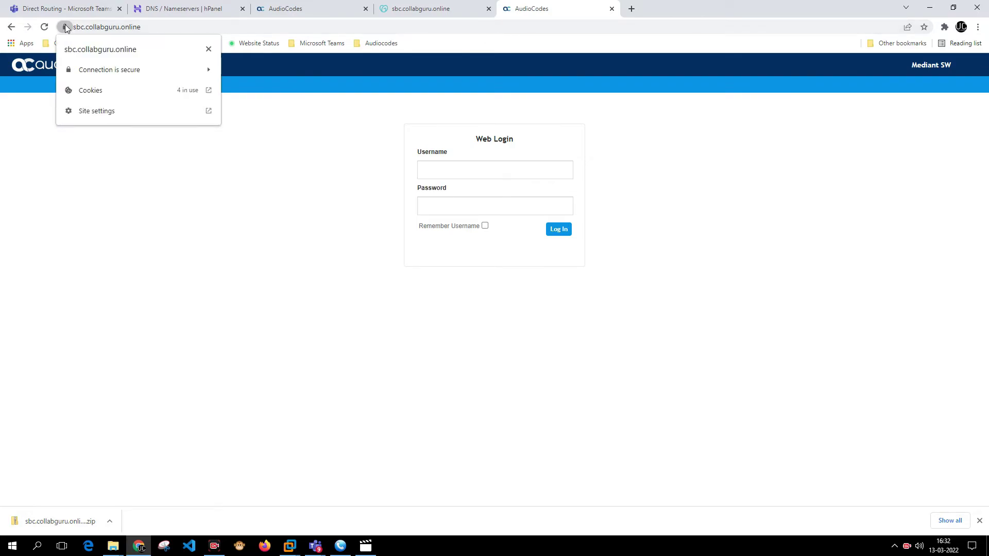
{"action": "left_click", "coordinate": [120, 69]}
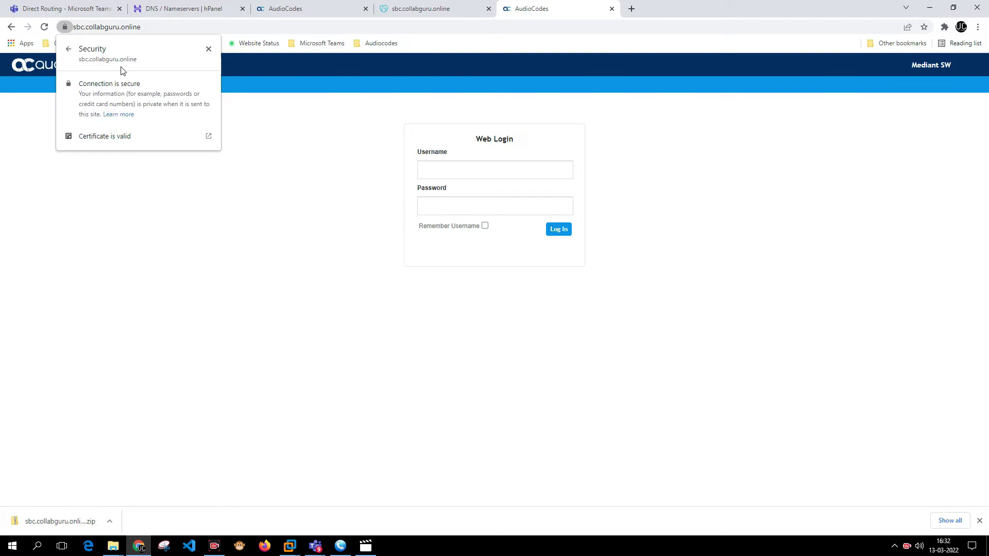
{"action": "left_click", "coordinate": [114, 141]}
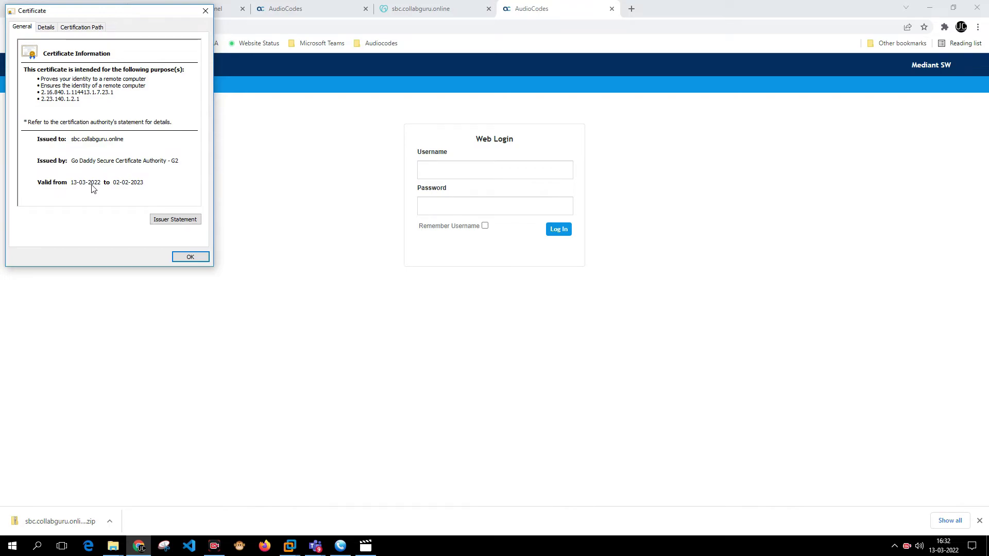
{"action": "left_click", "coordinate": [191, 256]}
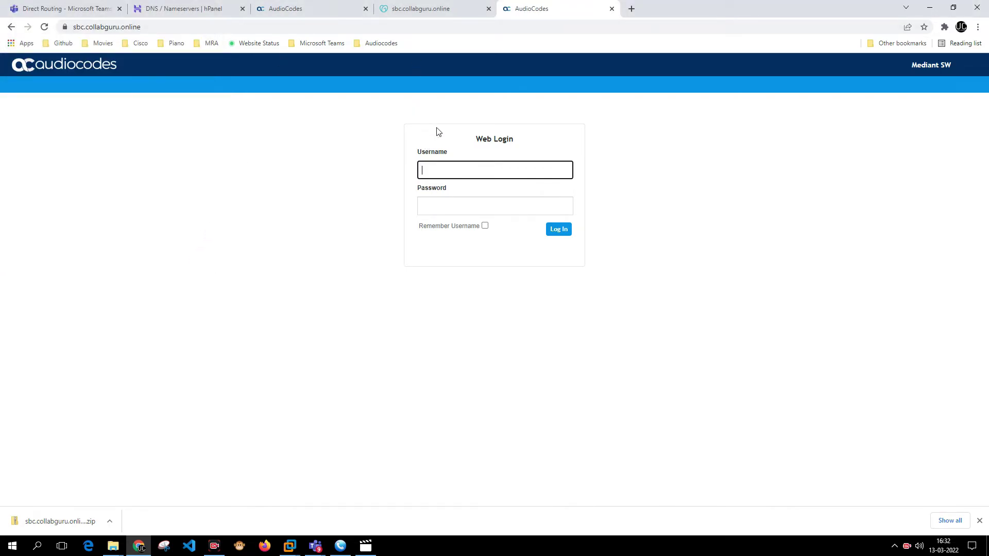
Sign in to the web interface as Admin with the account password.
{"action": "type", "text": "Admin"}
{"action": "key", "text": "Tab"}
{"action": "type", "text": "A"}
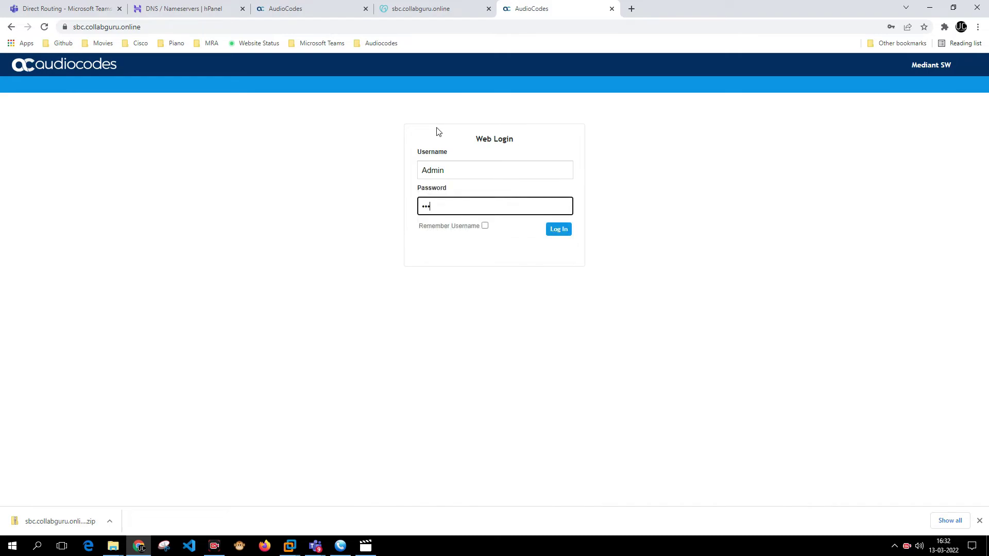
{"action": "key", "text": "Return"}
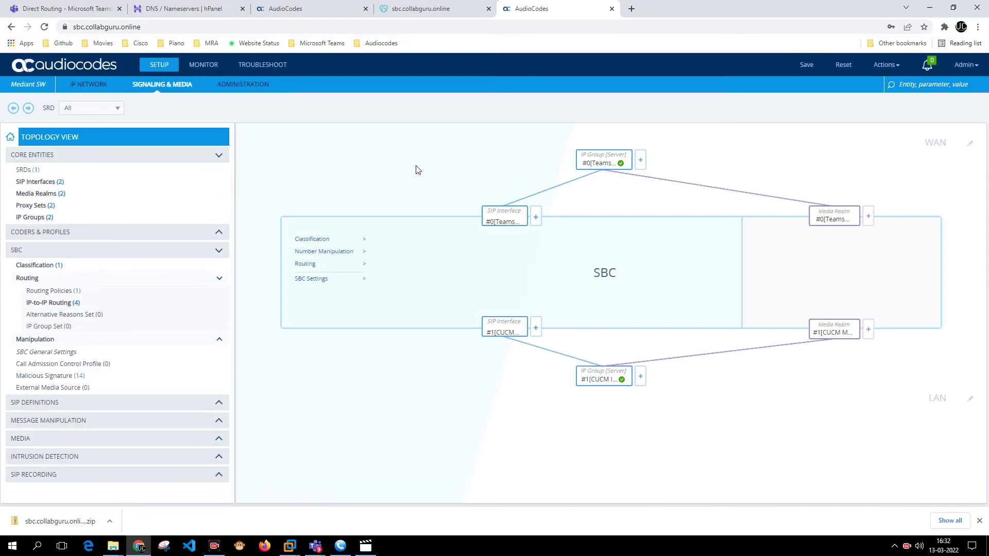
{"action": "mouse_move", "coordinate": [613, 369]}
Review the GoDaddy TLS context's trusted roots, only Baltimore CyberTrust Root, then return to Teams.
{"action": "left_click", "coordinate": [85, 84]}
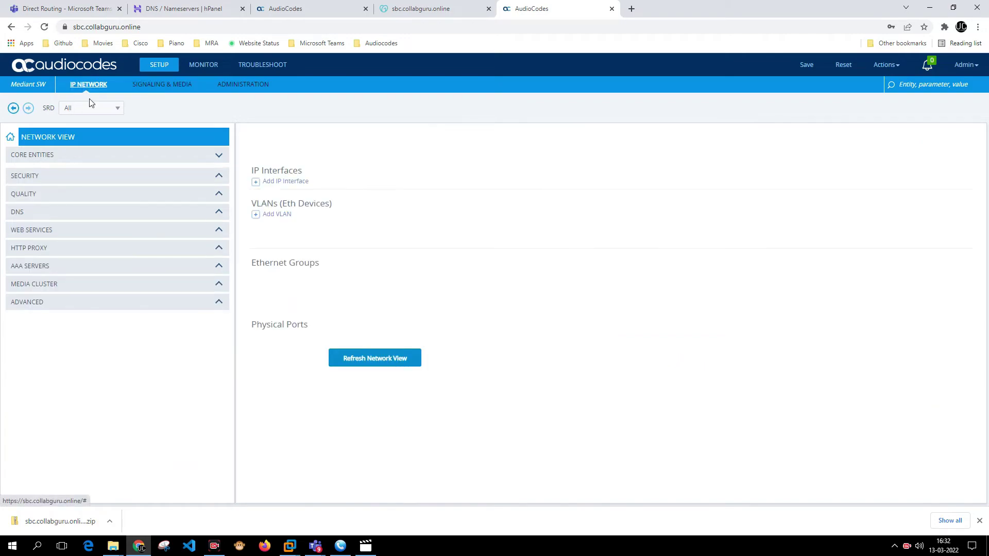
{"action": "left_click", "coordinate": [62, 267]}
{"action": "left_click", "coordinate": [61, 282]}
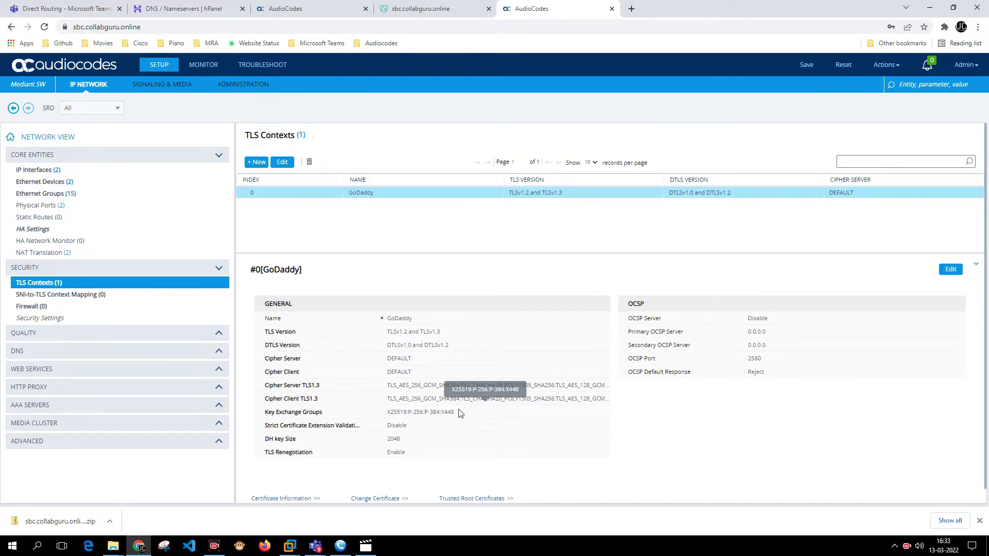
{"action": "scroll", "coordinate": [466, 443], "scroll_direction": "down", "scroll_amount": 1}
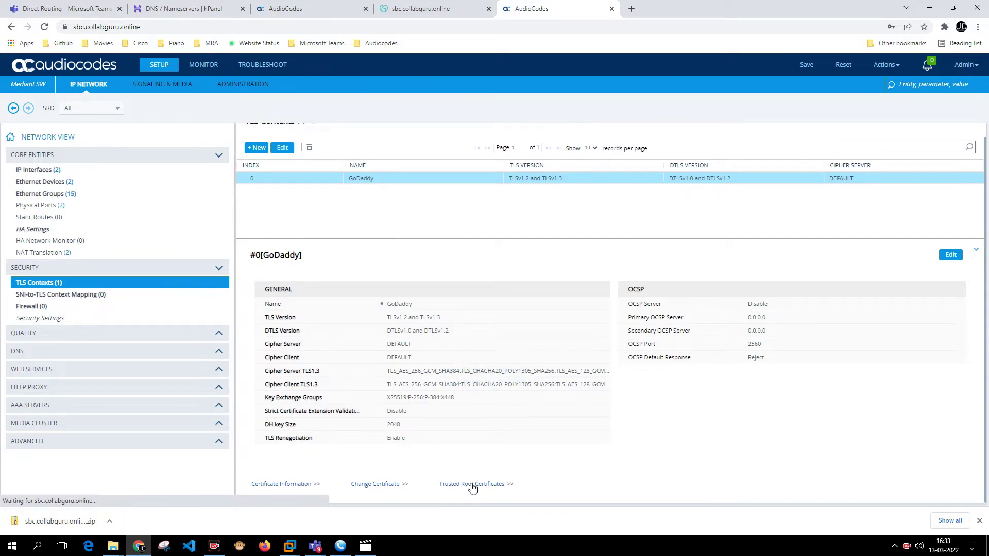
{"action": "left_click", "coordinate": [472, 486]}
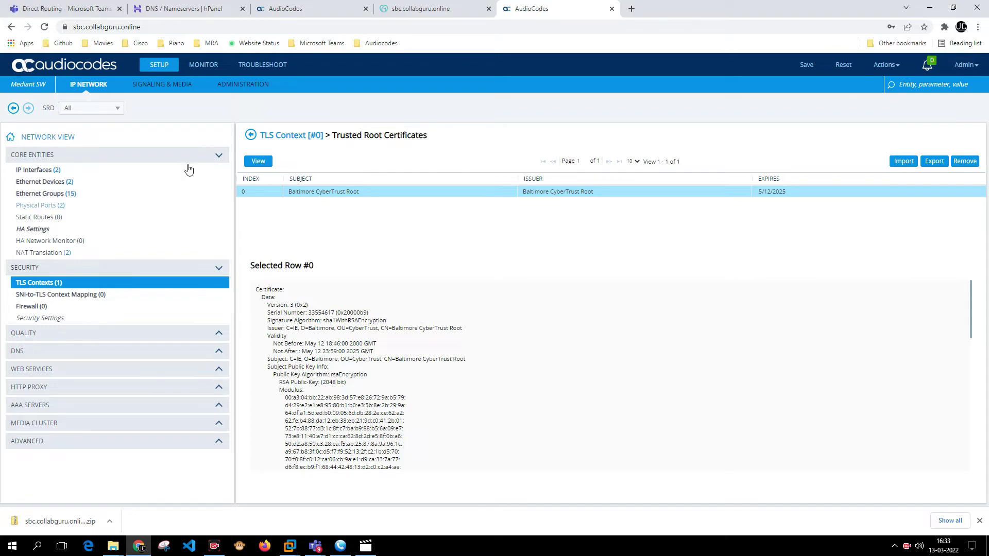
{"action": "key", "text": "ctrl+1"}
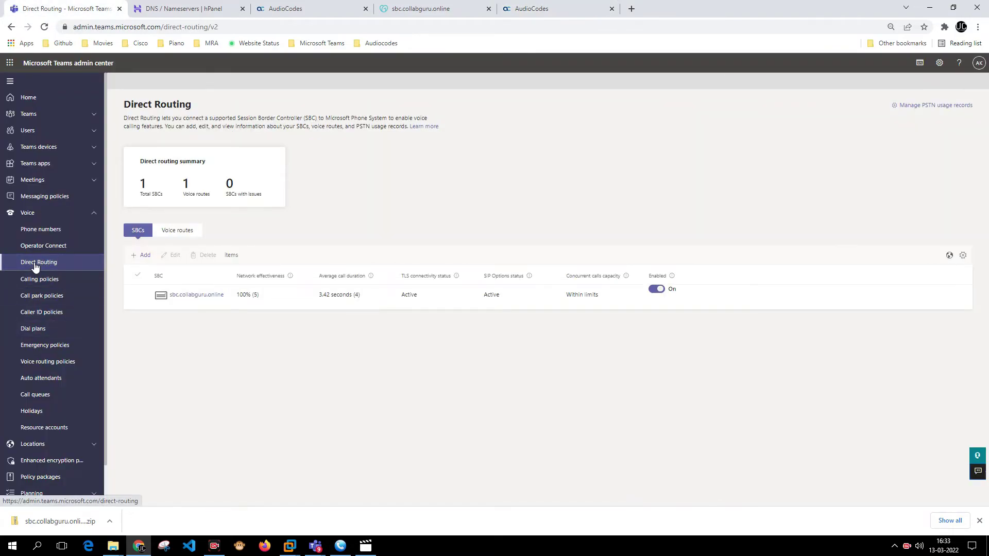
Refresh Direct Routing: sbc.collabguru.online shows TLS Active and SIP Options Warning. Then minimize Chrome.
{"action": "left_click", "coordinate": [34, 266]}
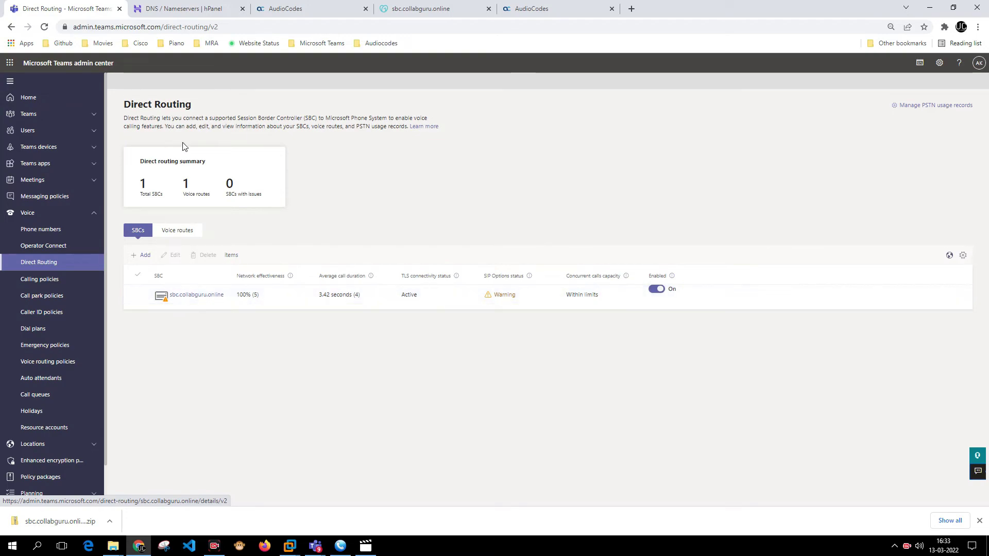
{"action": "left_click", "coordinate": [930, 8]}
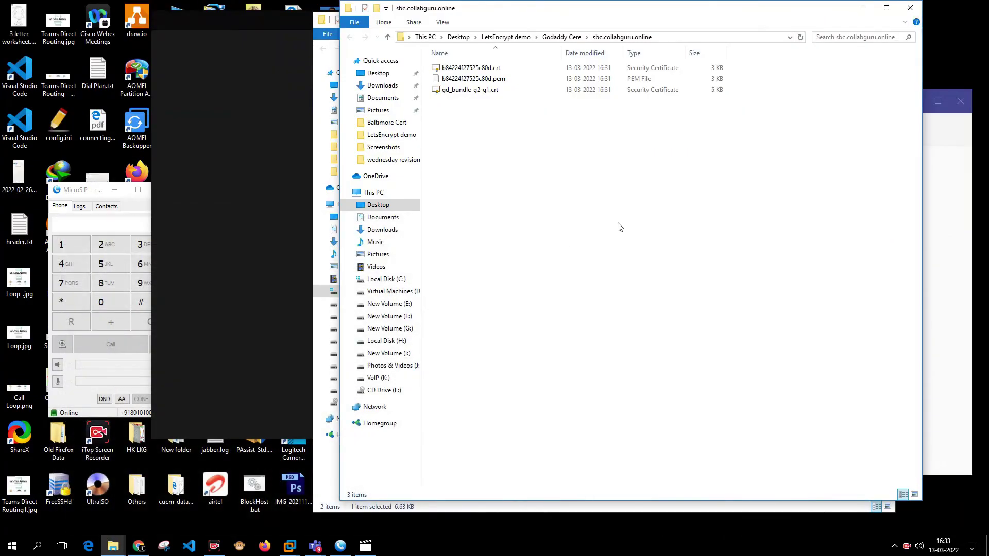
Clear the Explorer windows and redial the top Teams call-history entry, retrying the failed call.
{"action": "left_click", "coordinate": [864, 8]}
{"action": "left_click", "coordinate": [837, 19]}
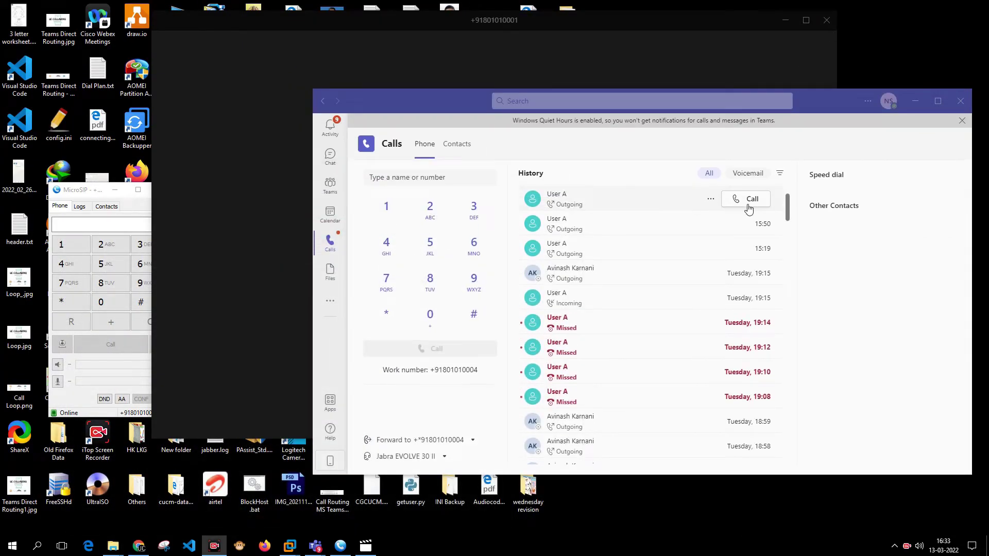
{"action": "left_click", "coordinate": [750, 209]}
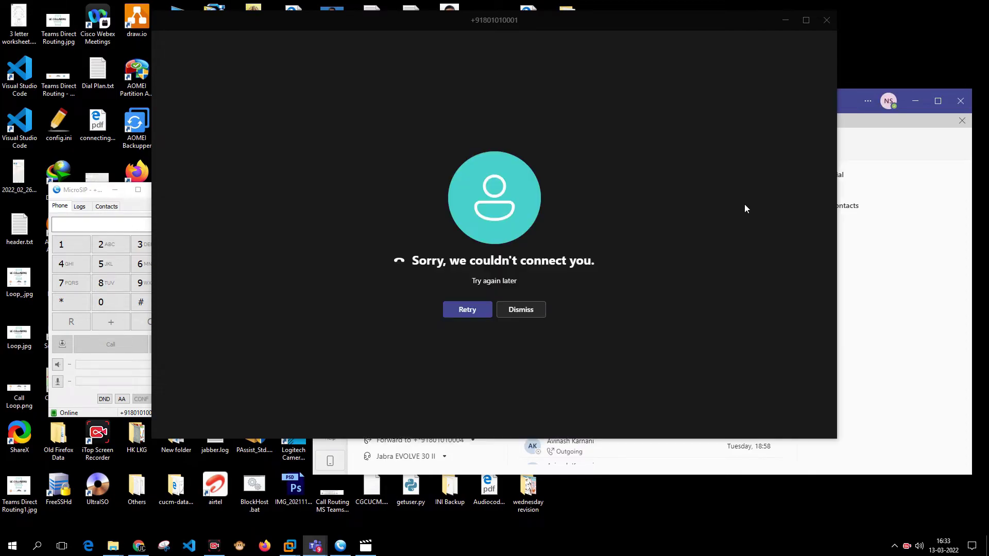
{"action": "left_click", "coordinate": [467, 311]}
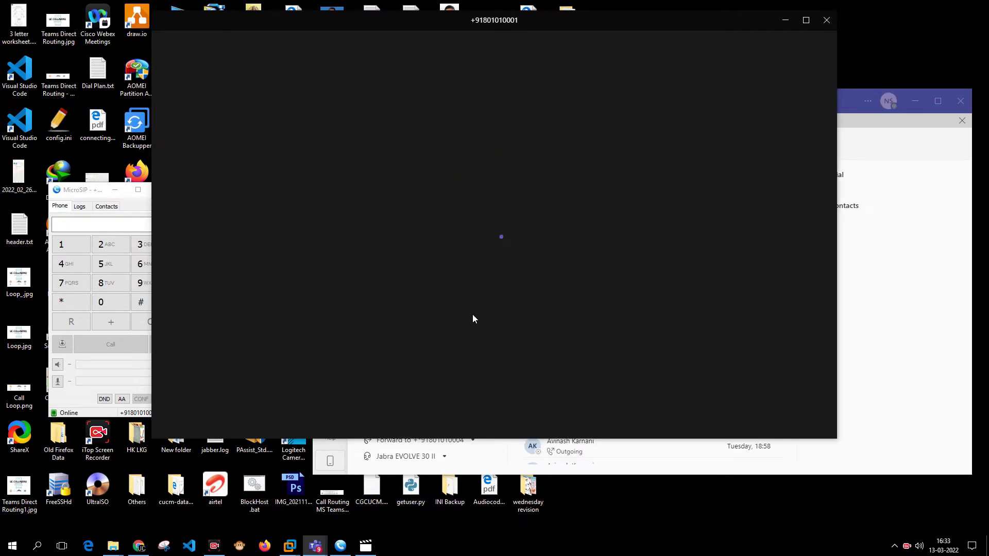
Answer the test call in MicroSIP once it connects, then end it.
{"action": "left_click", "coordinate": [72, 194]}
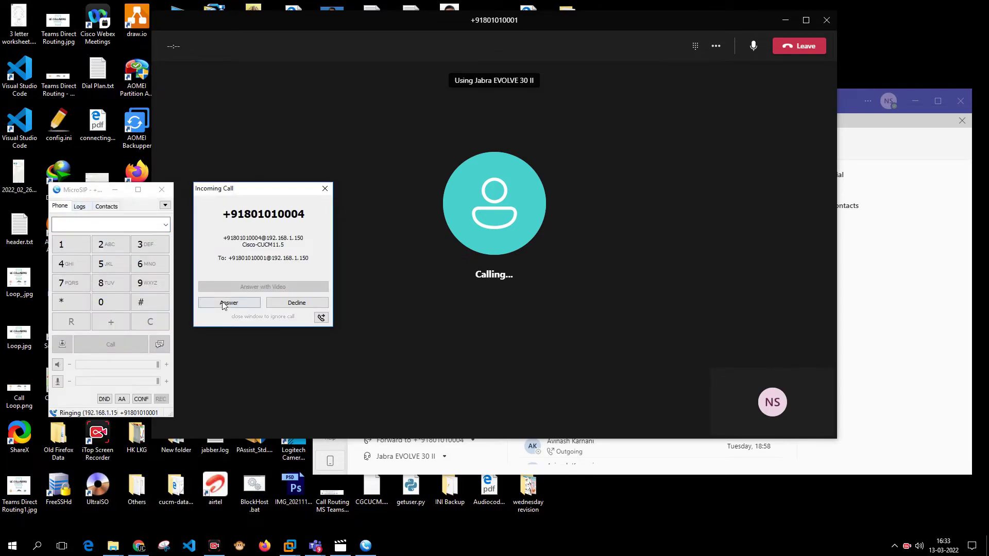
{"action": "left_click", "coordinate": [225, 303]}
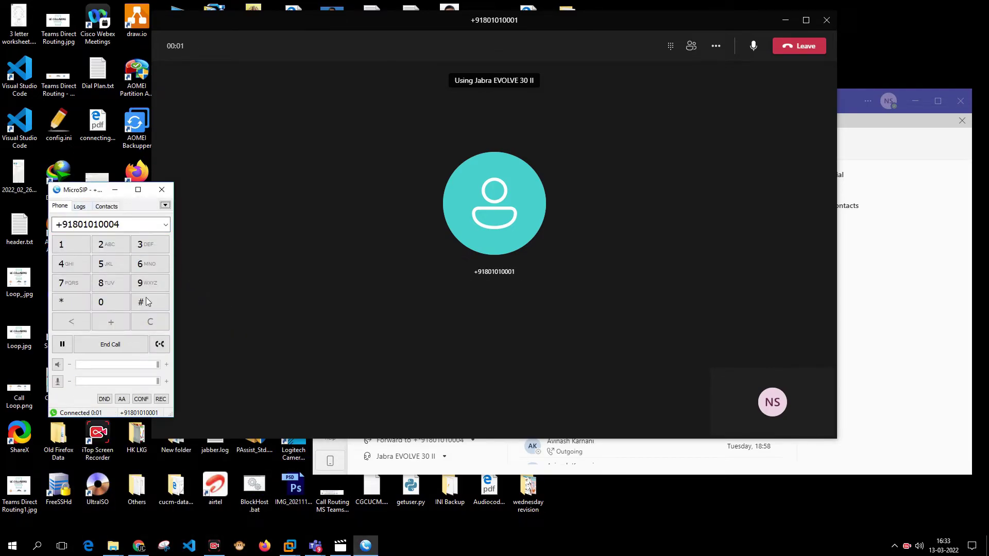
{"action": "left_click", "coordinate": [114, 350]}
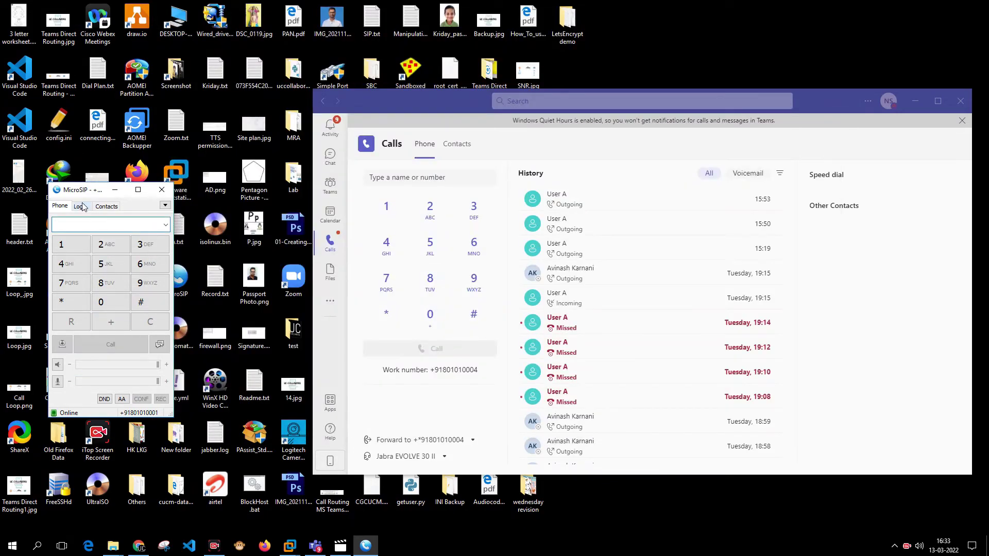
Call back the latest number from MicroSIP's call log, then end that call.
{"action": "left_click", "coordinate": [81, 206]}
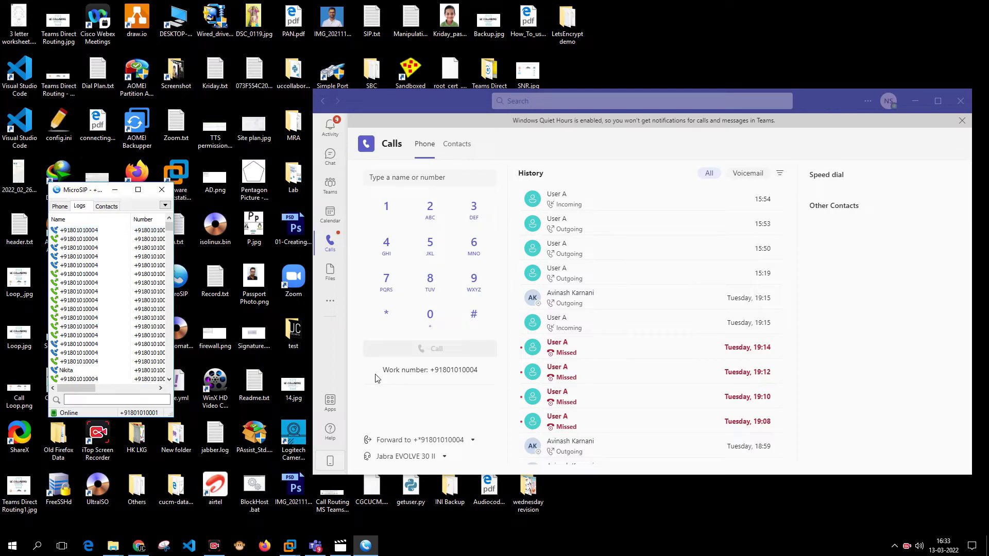
{"action": "double_click", "coordinate": [96, 233]}
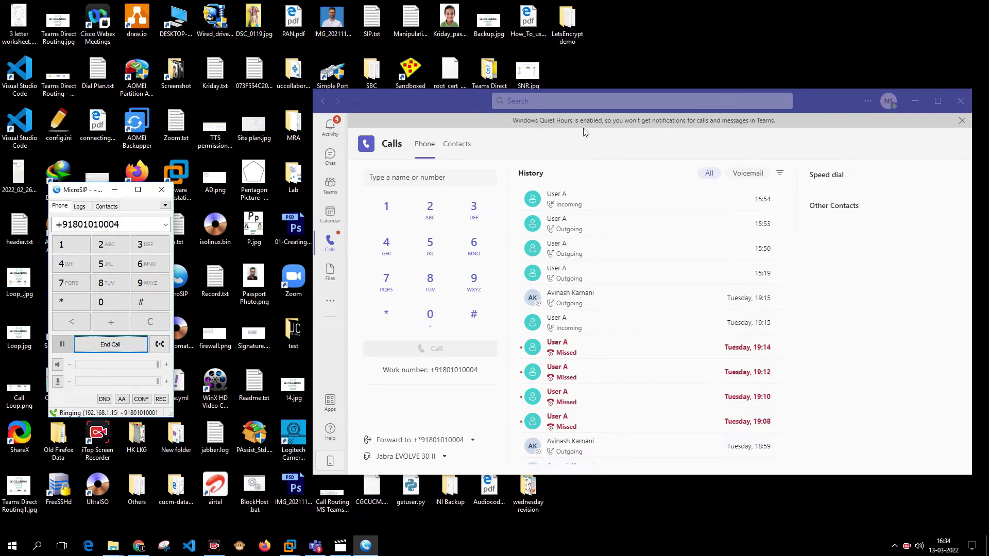
{"action": "left_click", "coordinate": [136, 346]}
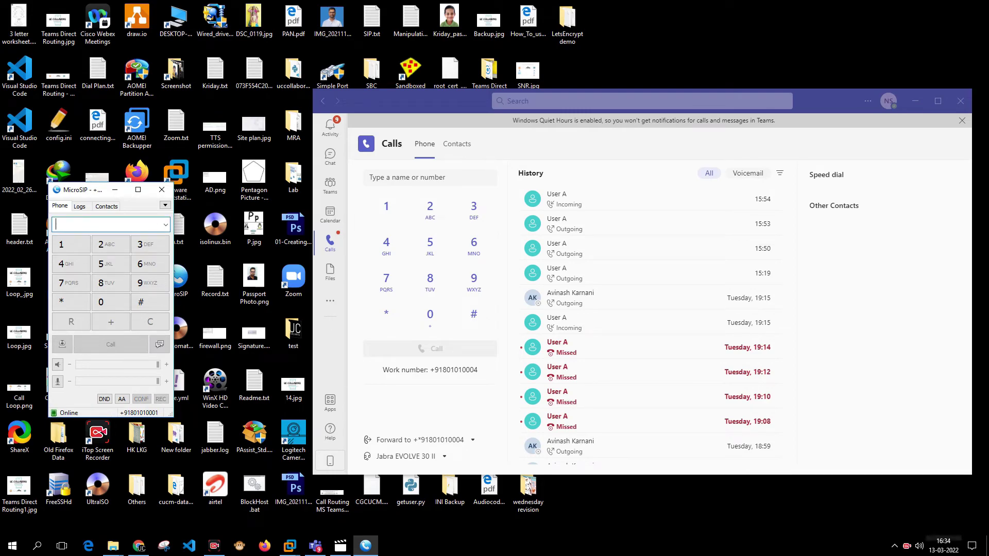
{"action": "left_click", "coordinate": [972, 546]}
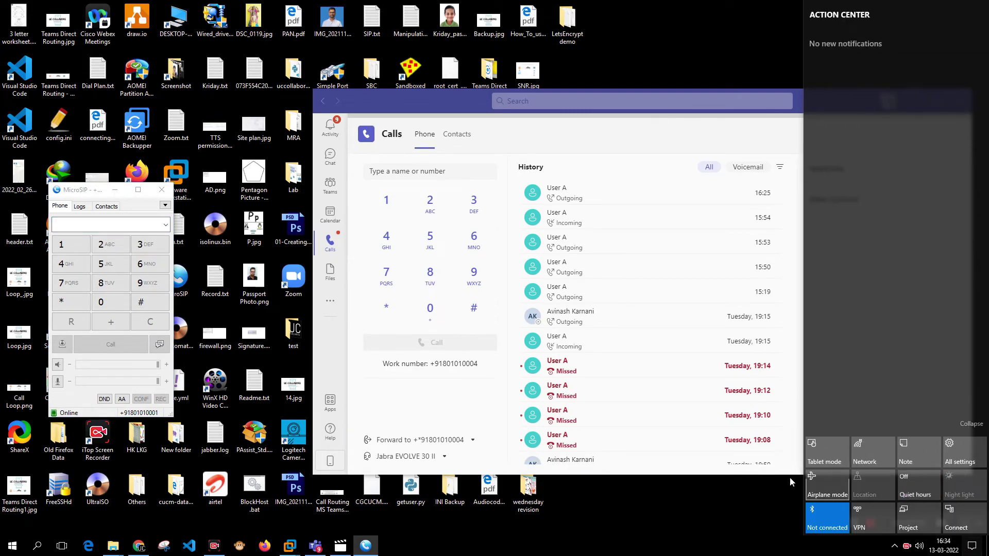
{"action": "left_click", "coordinate": [315, 546]}
{"action": "left_click", "coordinate": [128, 221]}
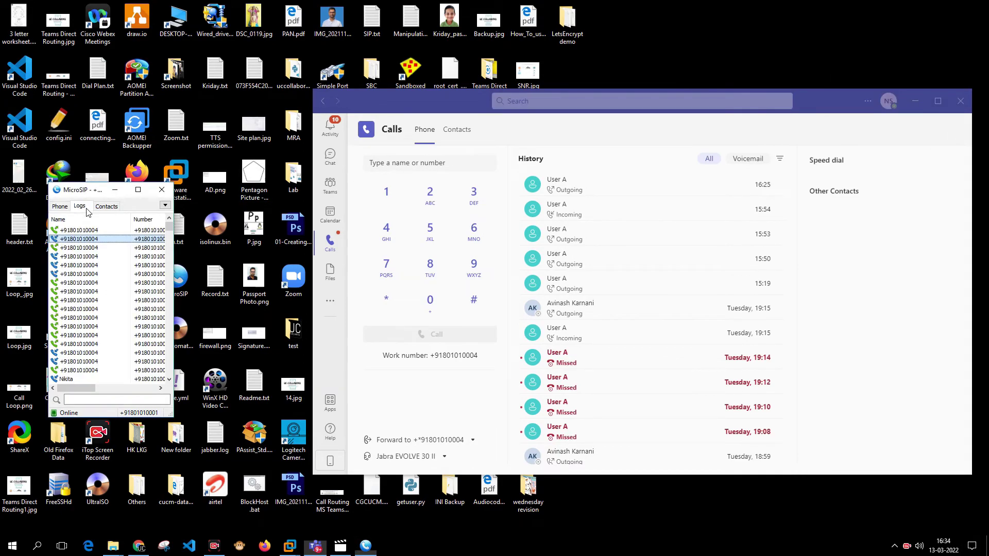
{"action": "left_click", "coordinate": [94, 233]}
{"action": "key", "text": "Return"}
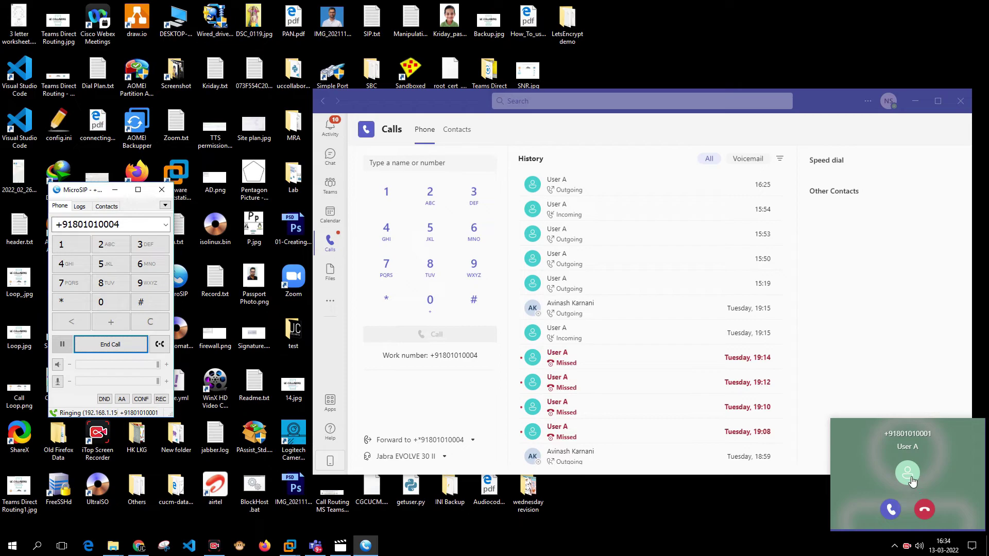
{"action": "left_click", "coordinate": [892, 508]}
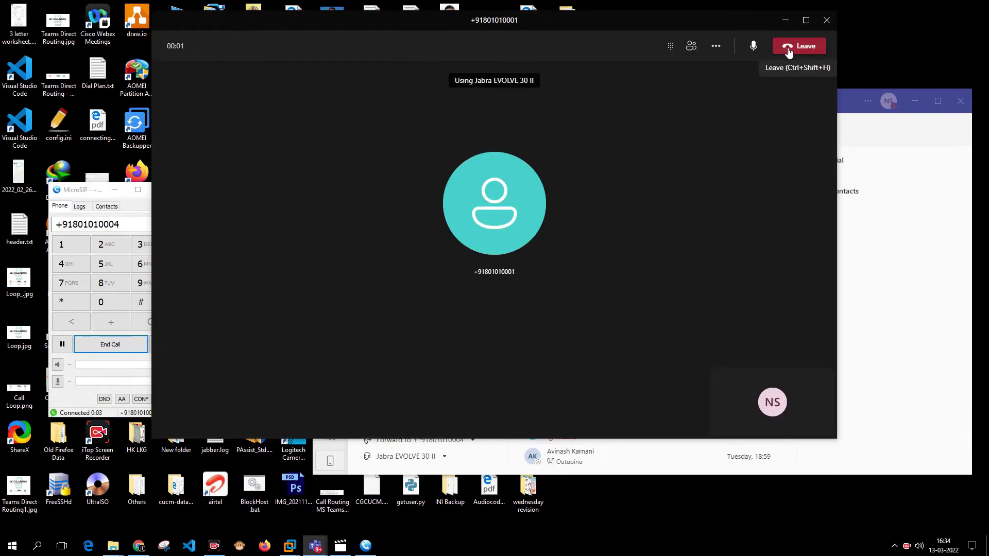
{"action": "left_click", "coordinate": [789, 49]}
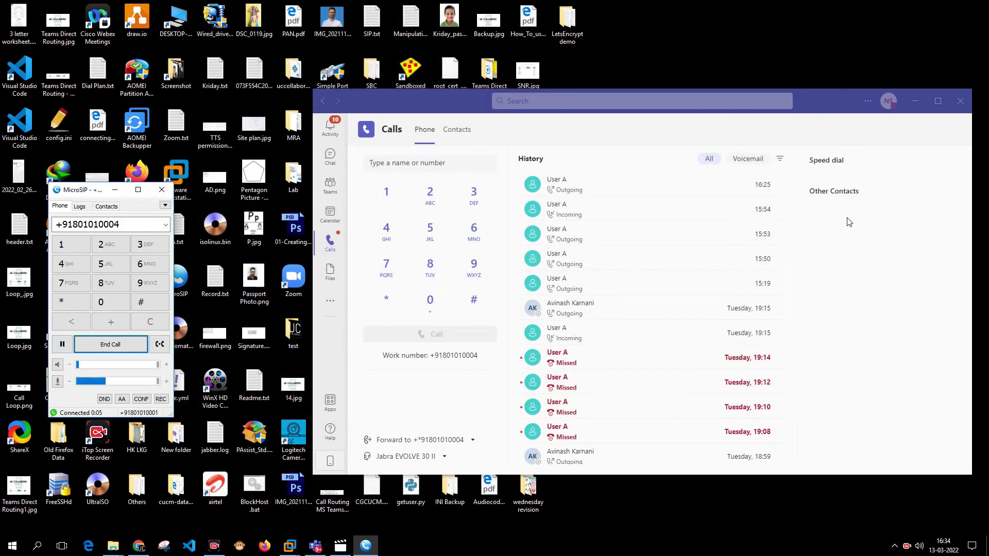
{"action": "left_click", "coordinate": [138, 547]}
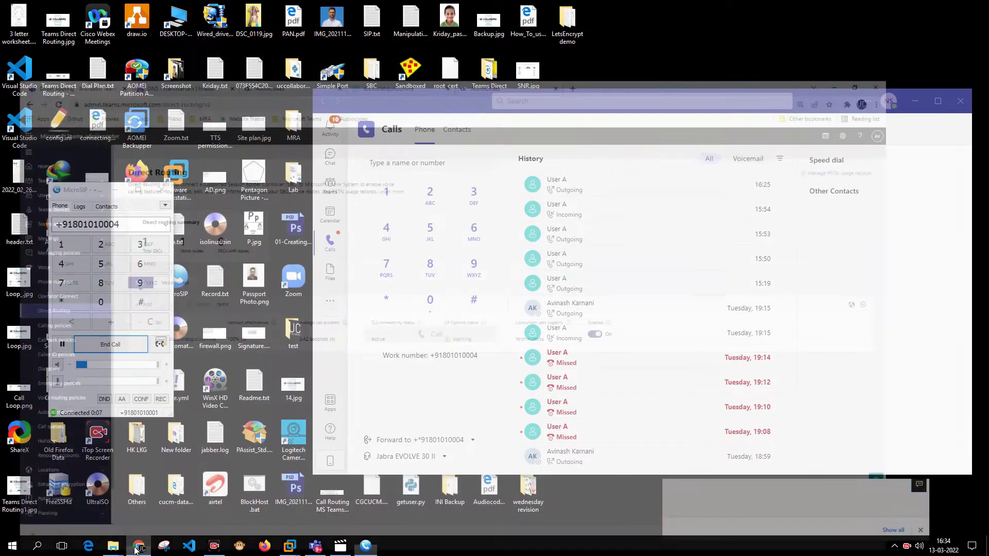
{"action": "left_click", "coordinate": [138, 547]}
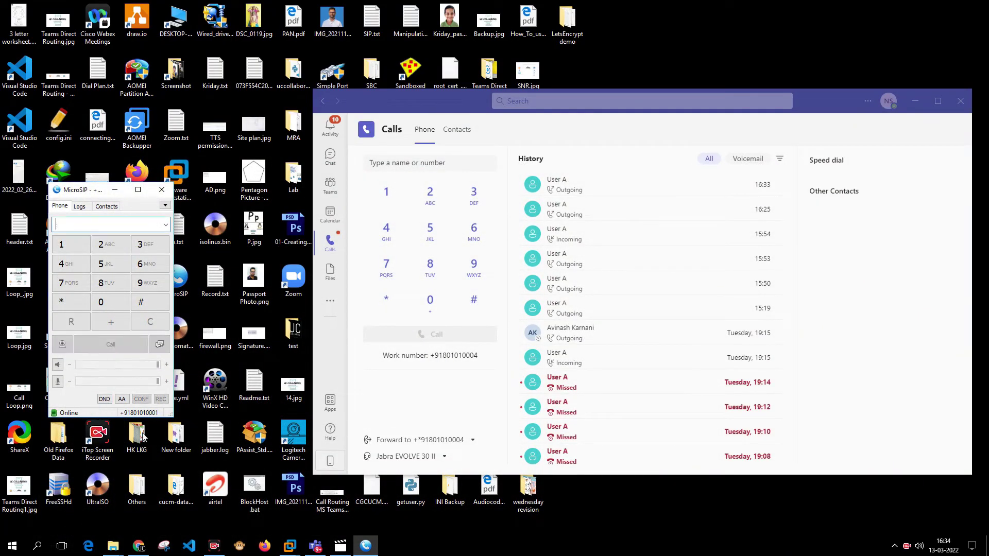
Restore the browser and reload Direct Routing to refresh sbc.collabguru.online's status.
{"action": "left_click", "coordinate": [143, 550]}
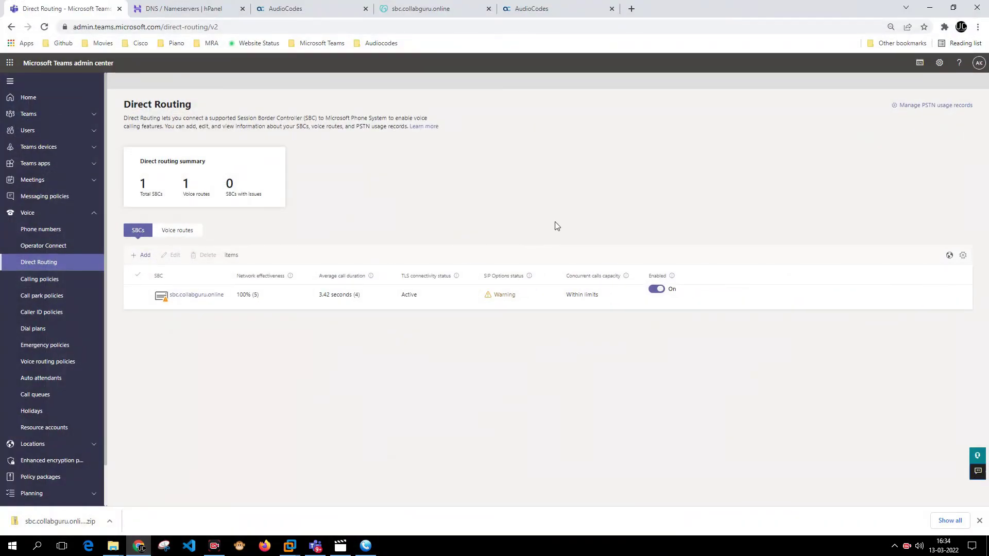
{"action": "left_click", "coordinate": [21, 266]}
Confirm Teams and CUCM proxy sets are ONLINE, then move to the 192.168.1.181 topology view.
{"action": "left_click", "coordinate": [533, 6]}
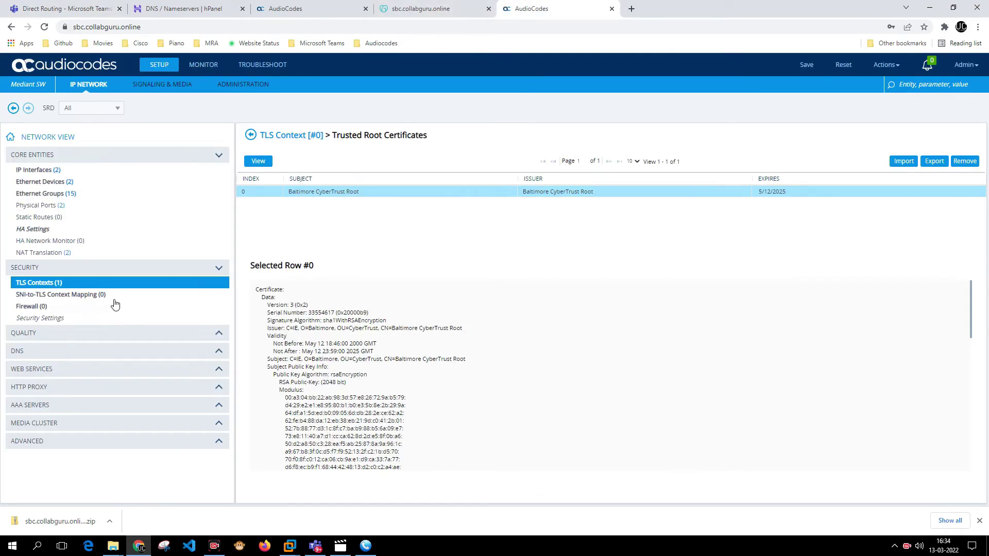
{"action": "left_click", "coordinate": [224, 68]}
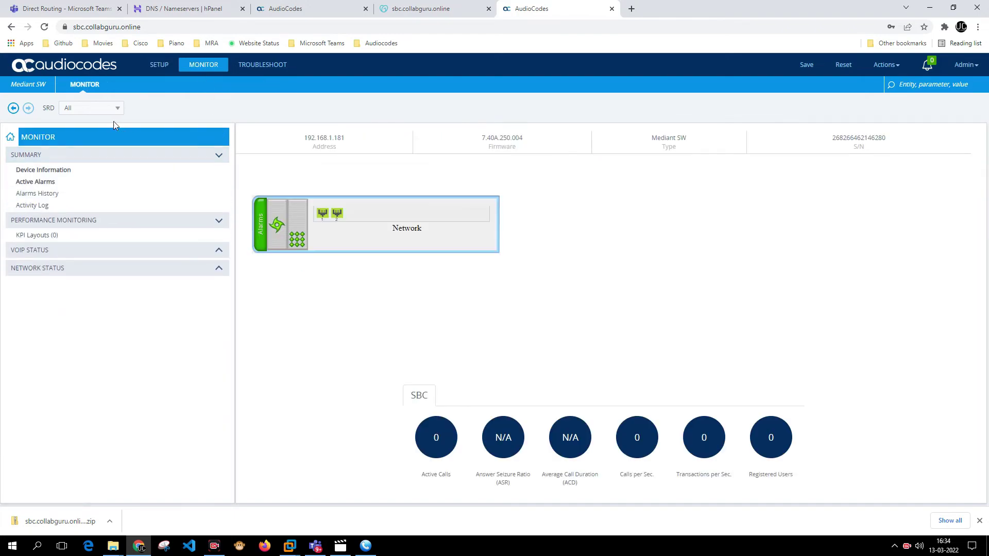
{"action": "left_click", "coordinate": [78, 258]}
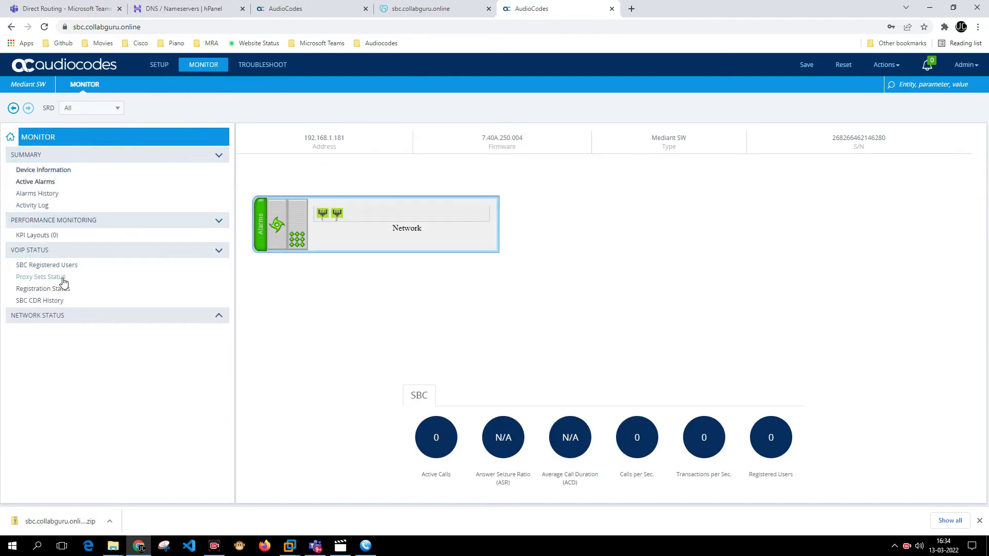
{"action": "left_click", "coordinate": [62, 278]}
{"action": "left_click_drag", "start_coordinate": [977, 172], "coordinate": [971, 266]}
{"action": "left_click", "coordinate": [972, 267]}
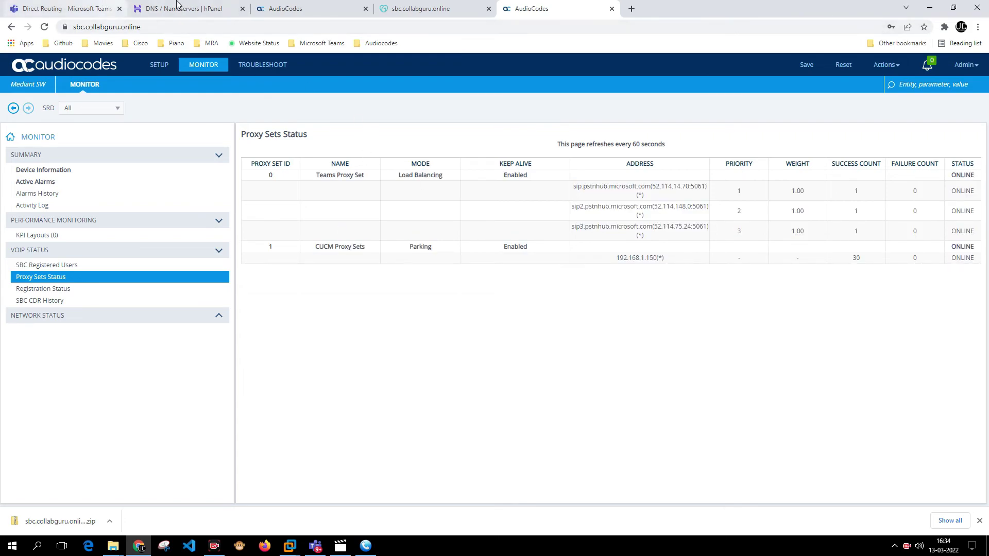
{"action": "left_click", "coordinate": [451, 7]}
{"action": "left_click", "coordinate": [291, 4]}
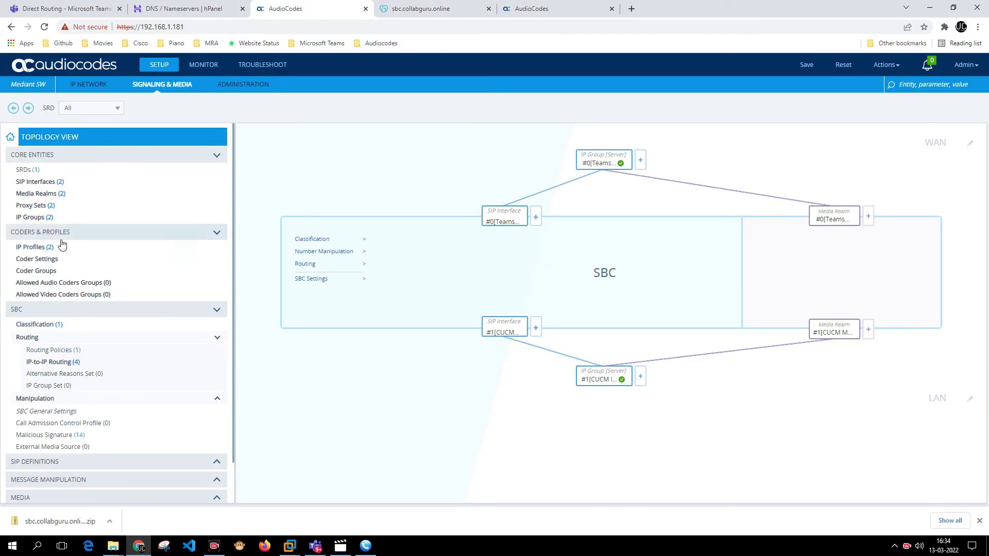
Import b84224f27525c80d.pem into TLS Context #0's trusted root certificates.
{"action": "left_click", "coordinate": [89, 84]}
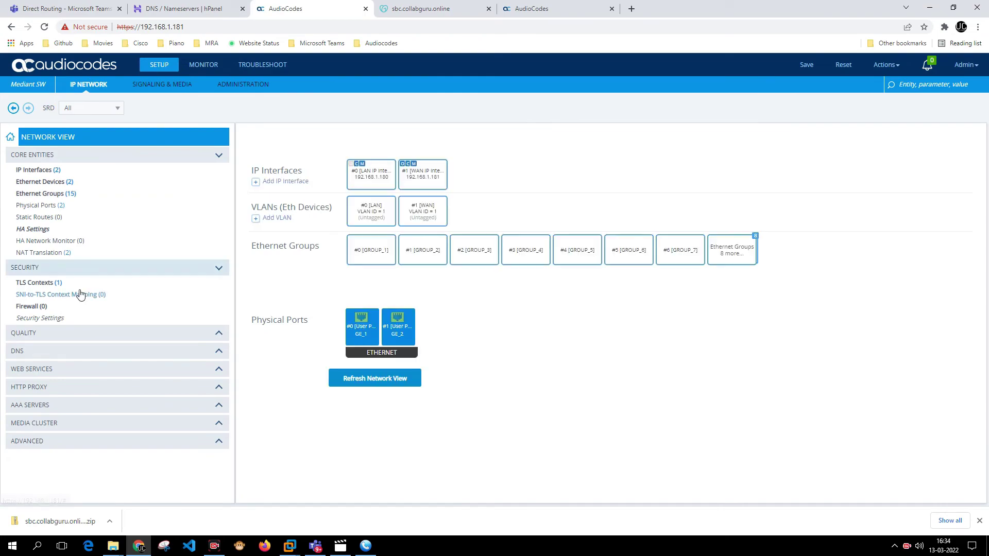
{"action": "left_click", "coordinate": [53, 284]}
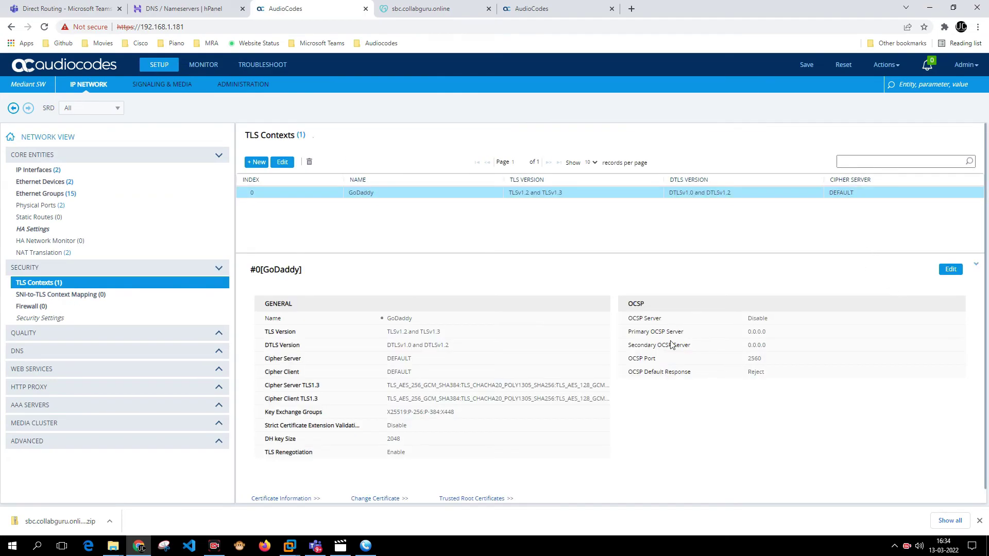
{"action": "left_click", "coordinate": [499, 503]}
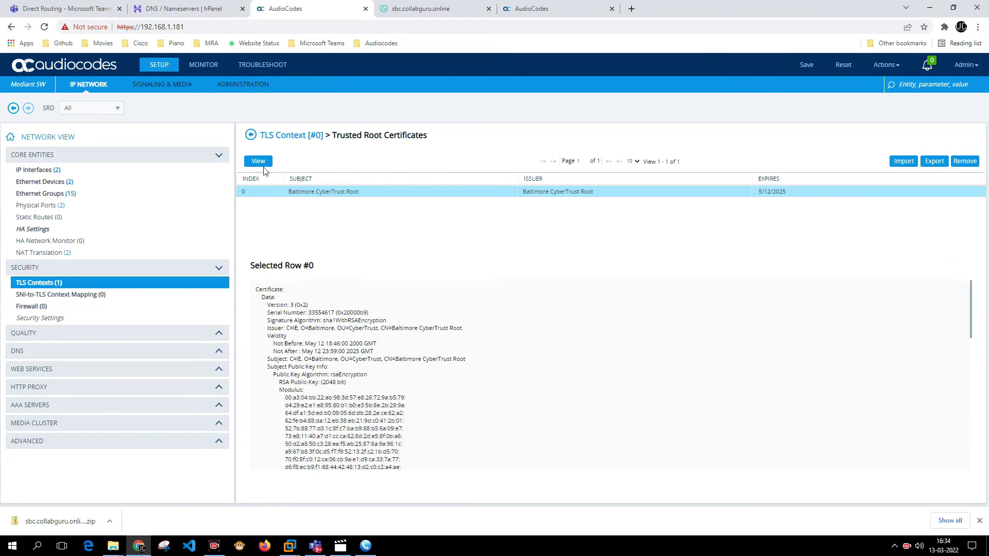
{"action": "left_click", "coordinate": [902, 162]}
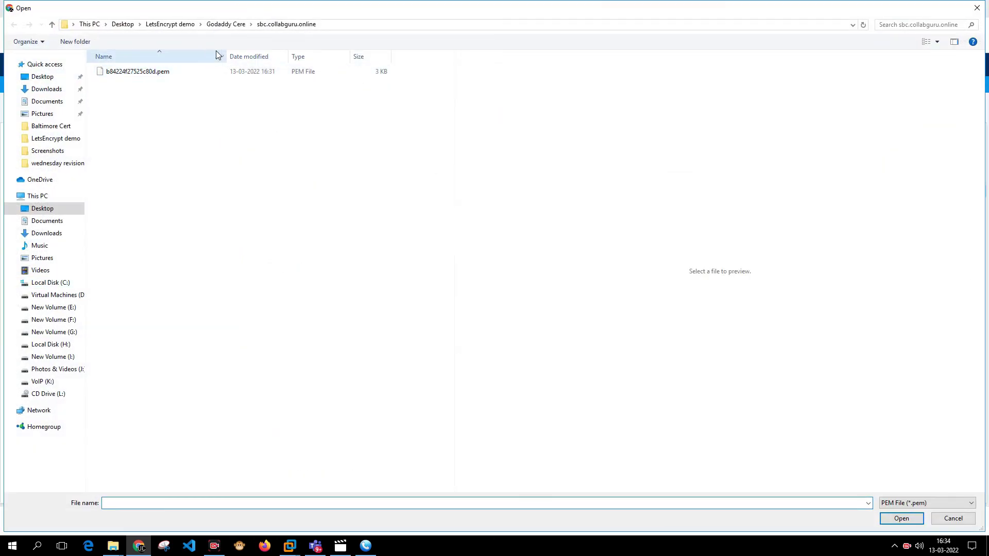
{"action": "left_click", "coordinate": [185, 73]}
{"action": "double_click", "coordinate": [186, 73]}
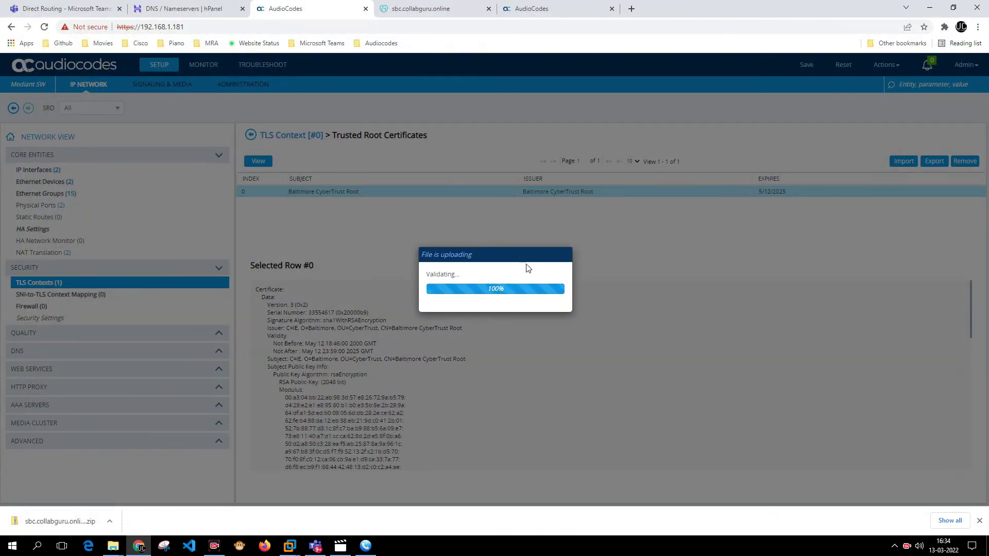
{"action": "left_click", "coordinate": [495, 315]}
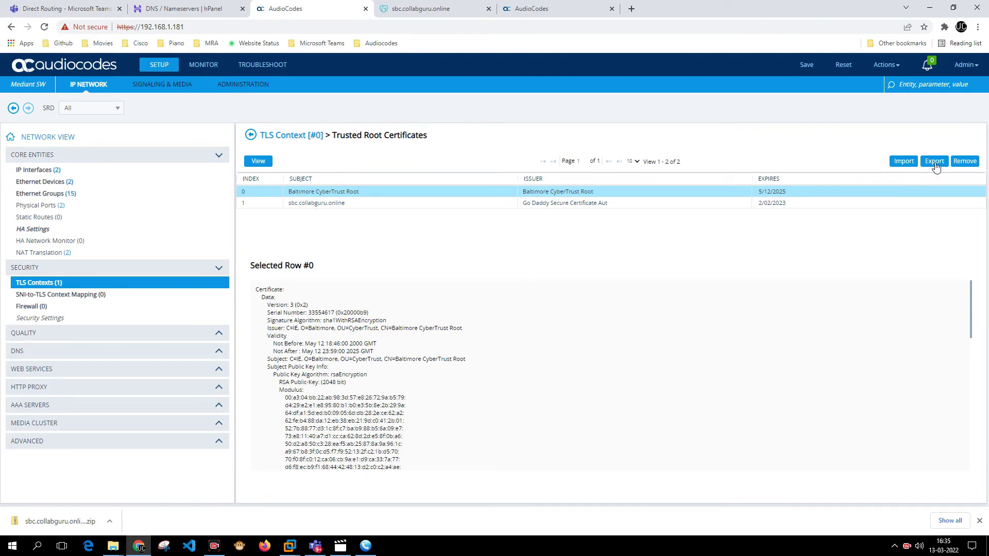
Import the Go Daddy chain bundle gd_bundle-g2-g1.crt as another trusted root.
{"action": "left_click", "coordinate": [904, 161]}
{"action": "left_click", "coordinate": [885, 502]}
{"action": "left_click", "coordinate": [887, 520]}
{"action": "left_click", "coordinate": [137, 101]}
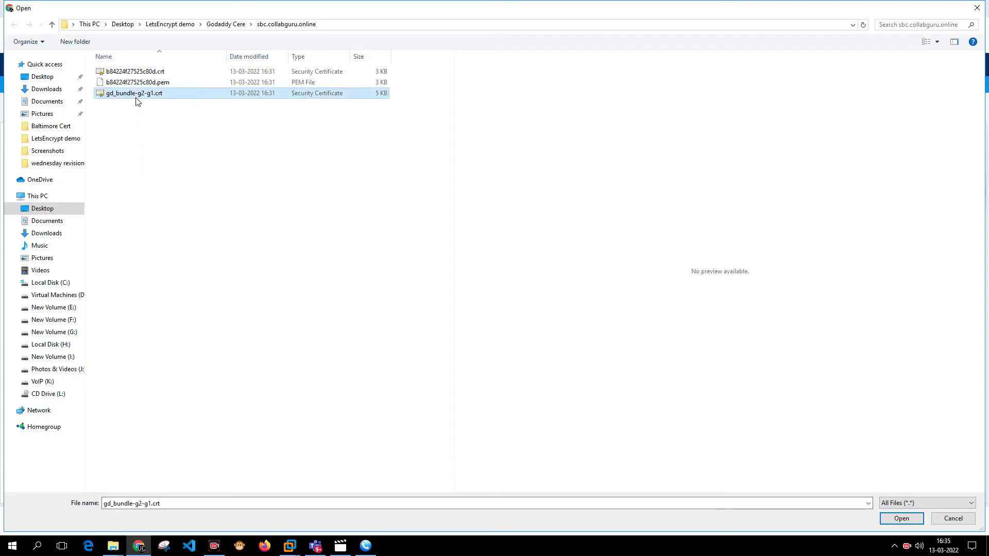
{"action": "double_click", "coordinate": [137, 93]}
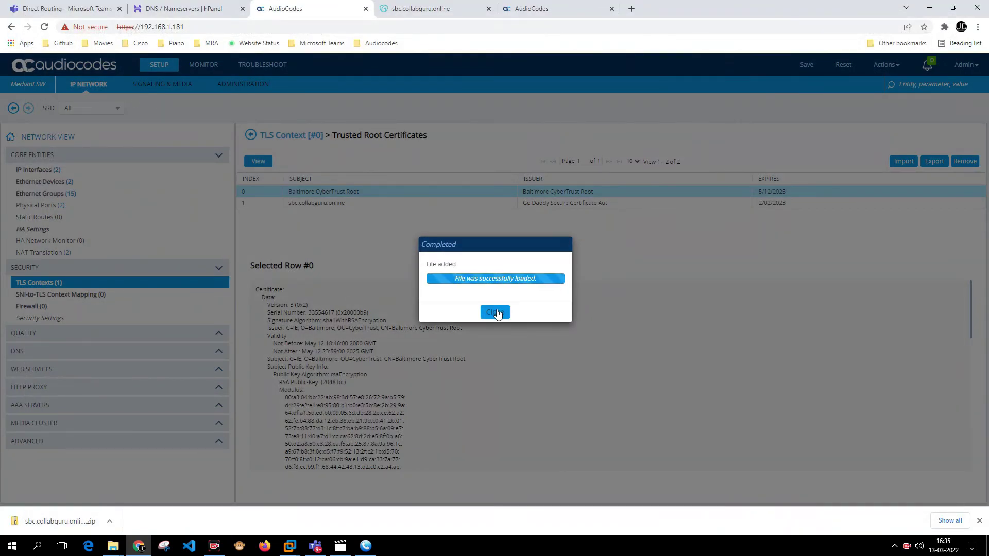
{"action": "left_click", "coordinate": [495, 313]}
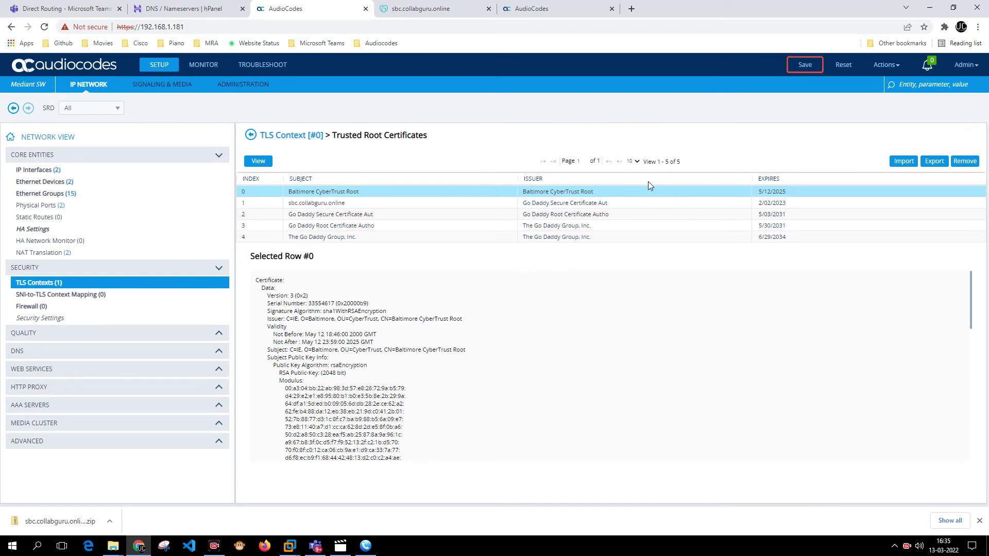
Reload the AudioCodes page and save the SBC configuration.
{"action": "left_click", "coordinate": [420, 9]}
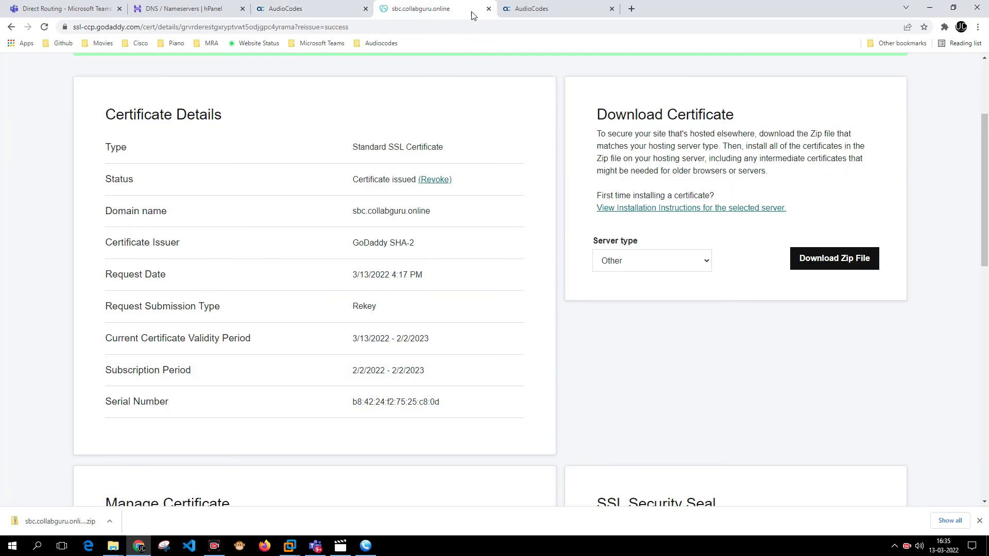
{"action": "left_click", "coordinate": [533, 9]}
{"action": "key", "text": "F5"}
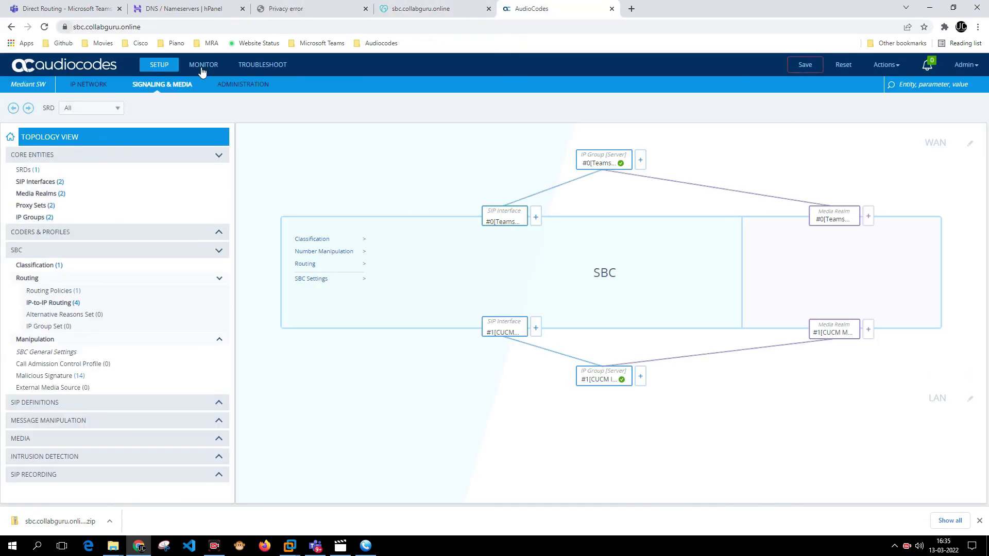
{"action": "left_click", "coordinate": [802, 65]}
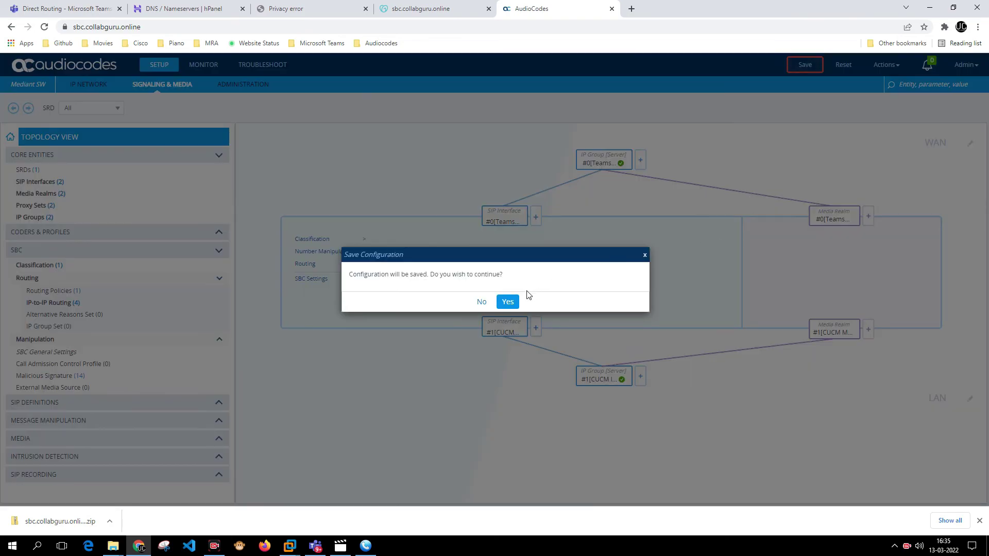
{"action": "key", "text": "Return"}
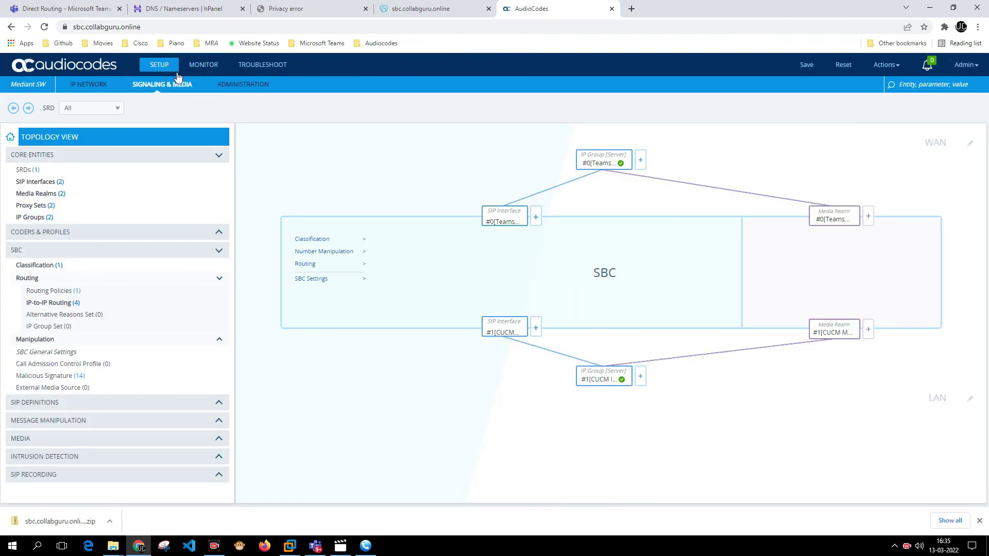
Verify the SBC presents the Go Daddy certificate valid until 02-02-2023.
{"action": "left_click", "coordinate": [65, 27]}
{"action": "left_click", "coordinate": [111, 75]}
{"action": "left_click", "coordinate": [196, 136]}
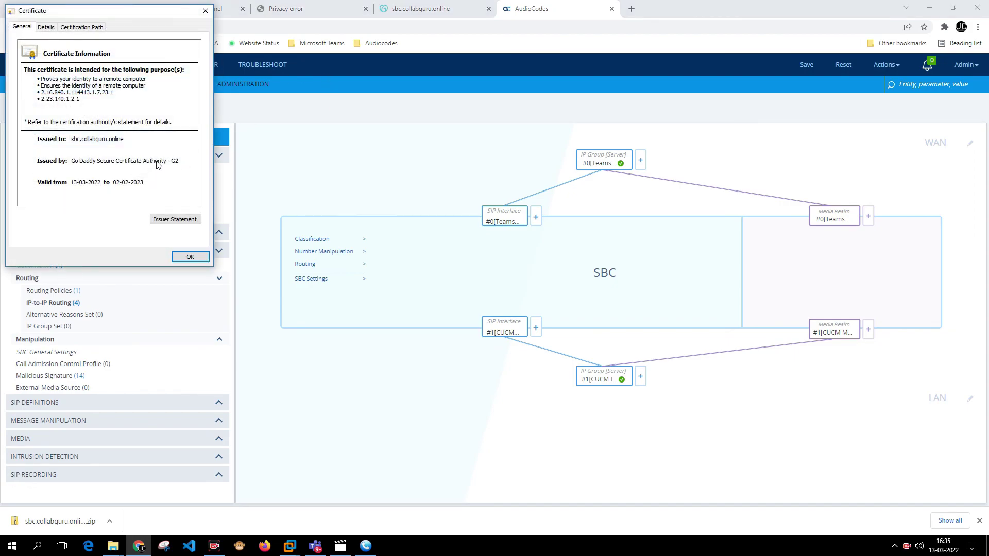
{"action": "key", "text": "Escape"}
{"action": "left_click", "coordinate": [67, 9]}
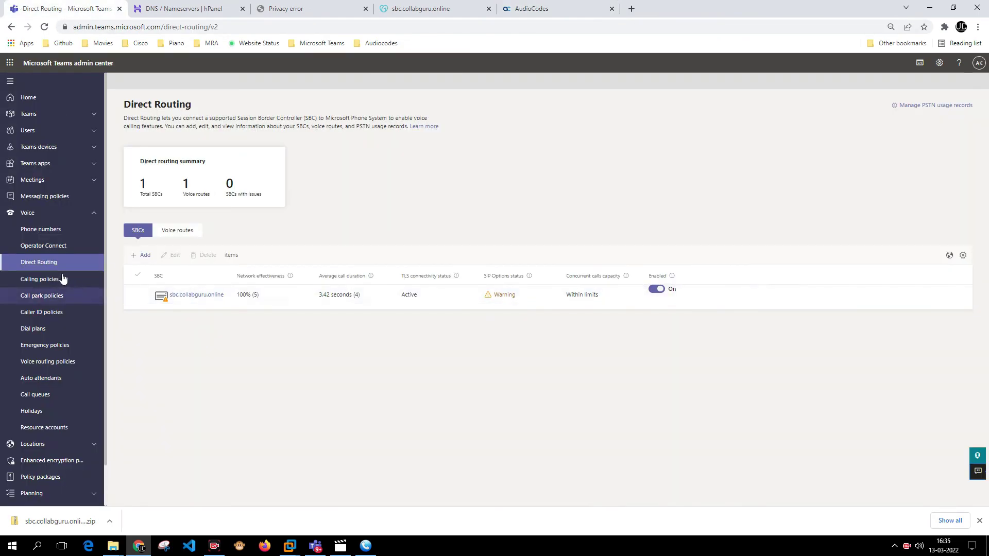
Reload Direct Routing and open sbc.collabguru.online's details: TLS Active, port 5061, SIP Options Warning.
{"action": "left_click", "coordinate": [47, 264]}
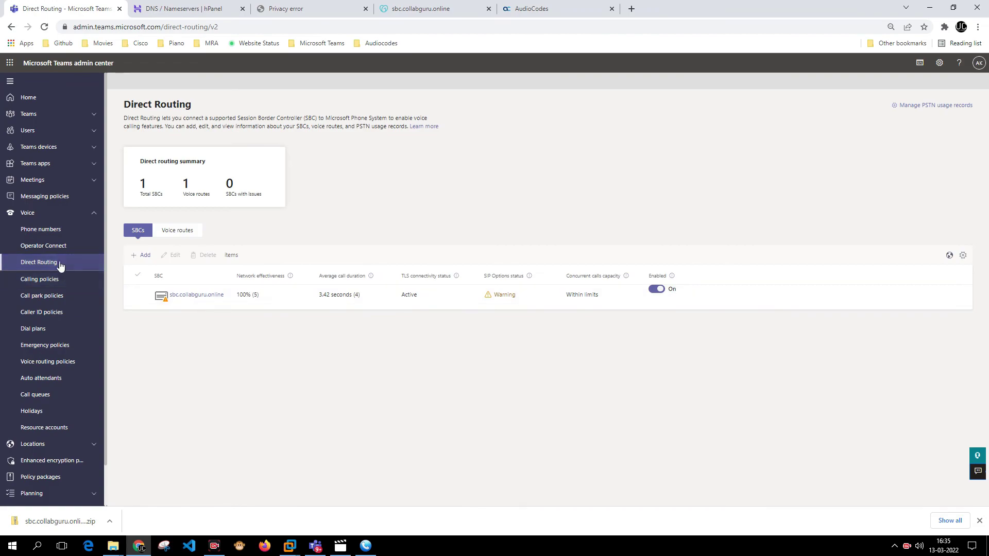
{"action": "left_click", "coordinate": [59, 253]}
{"action": "left_click", "coordinate": [53, 264]}
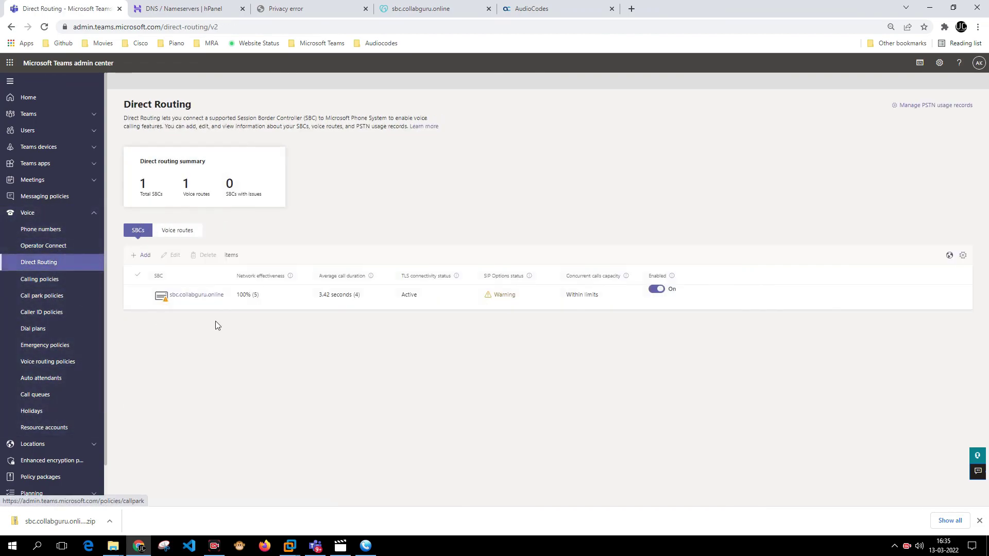
{"action": "left_click", "coordinate": [183, 299]}
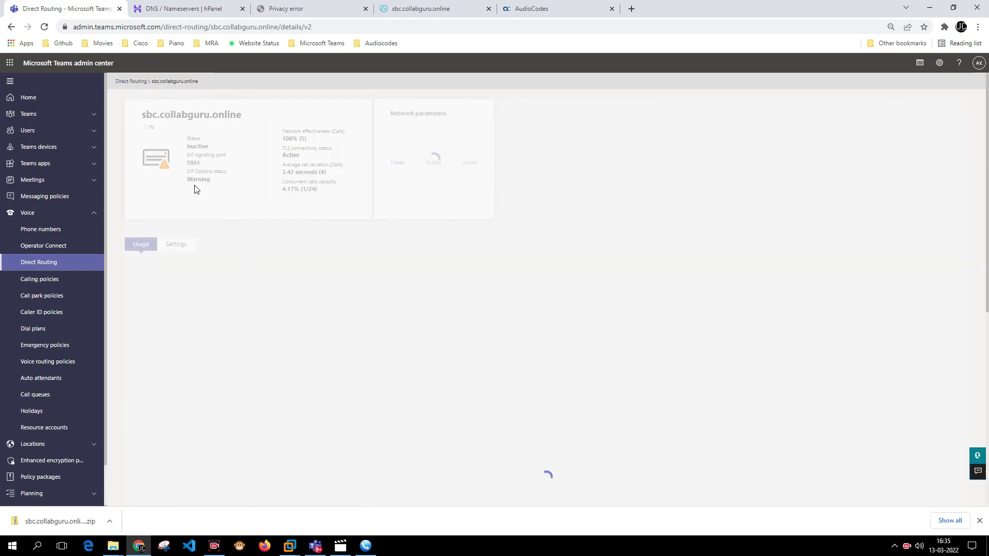